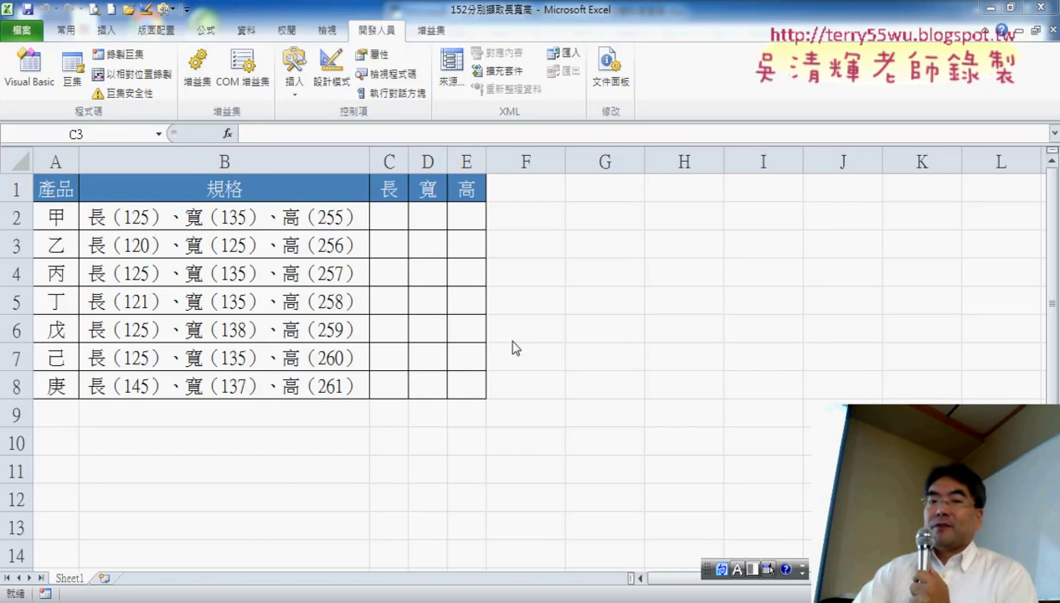
# Review B2's spec text and set the input method to full-width characters
pyautogui.click(385, 217)
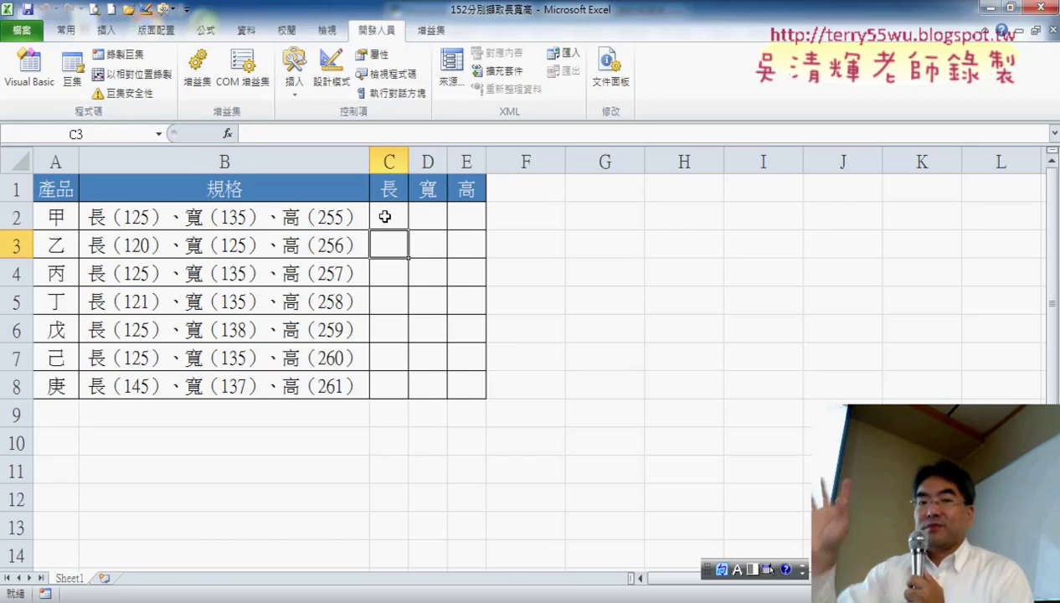
pyautogui.click(108, 220)
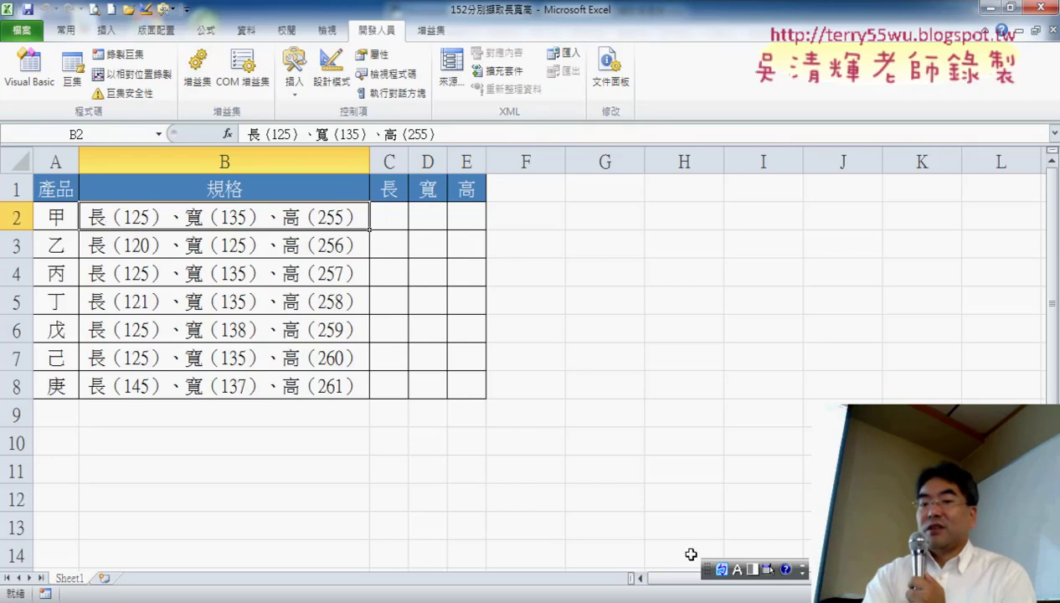
pyautogui.moveTo(705, 570)
pyautogui.mouseDown()
pyautogui.moveTo(634, 363)
pyautogui.moveTo(516, 156)
pyautogui.mouseUp()
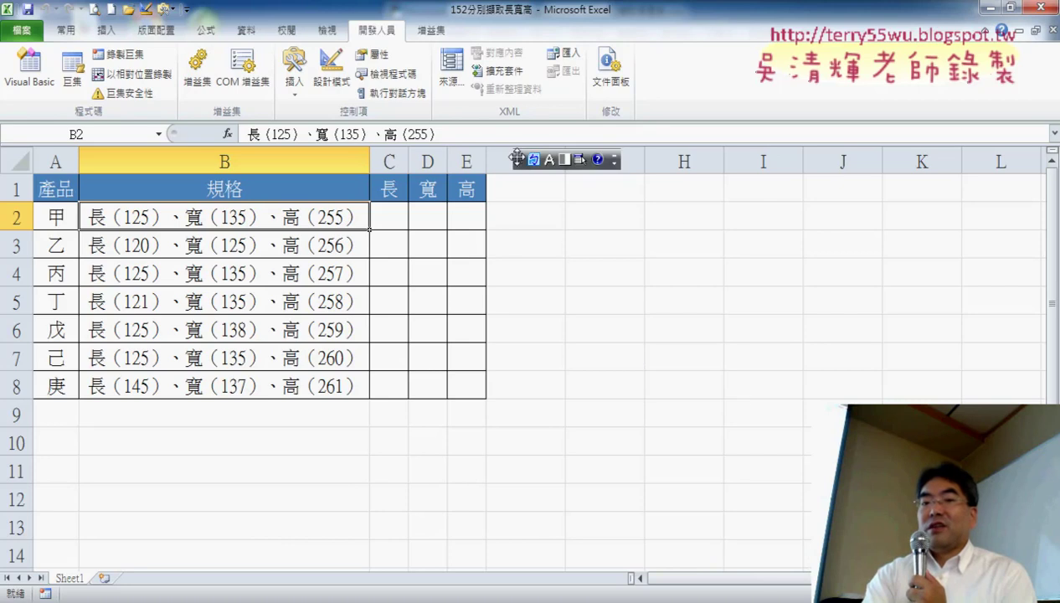
pyautogui.click(567, 162)
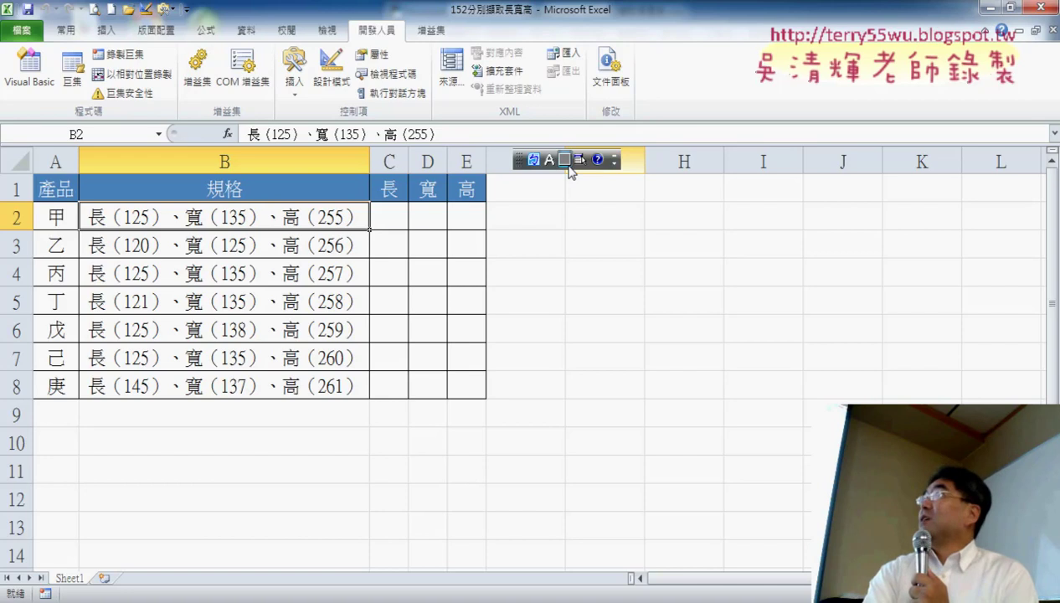
pyautogui.click(567, 164)
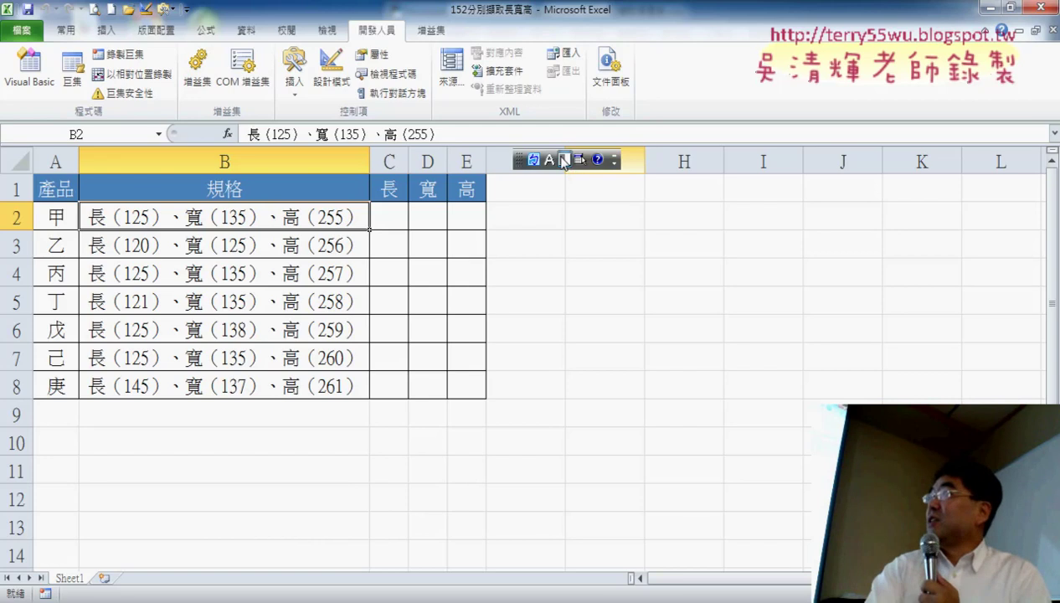
# Enter =FIND("（",B2) in C2 through the Text functions, returning 2
pyautogui.click(386, 219)
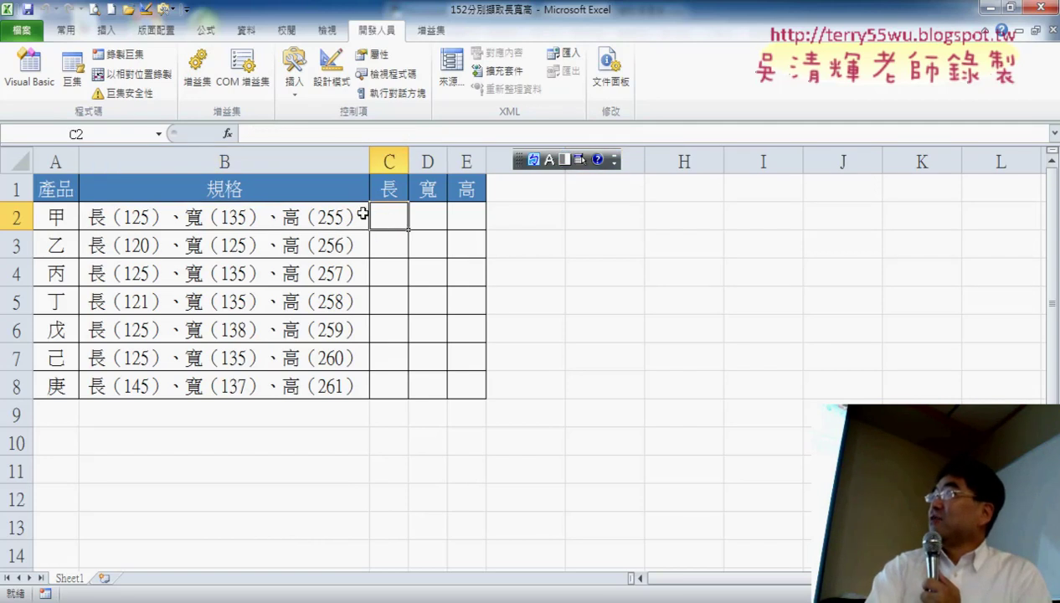
pyautogui.click(227, 133)
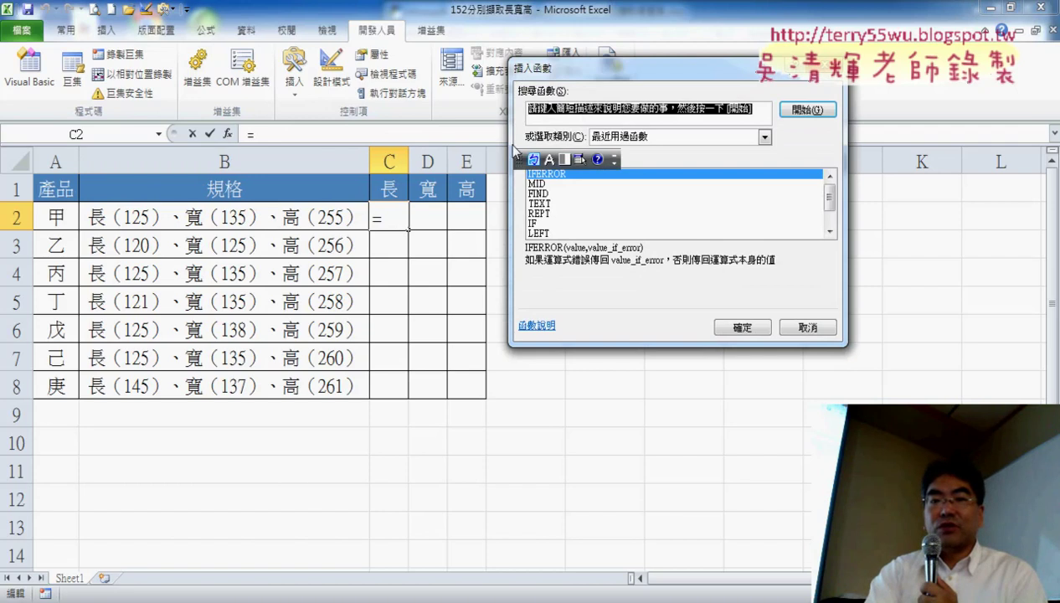
pyautogui.click(645, 138)
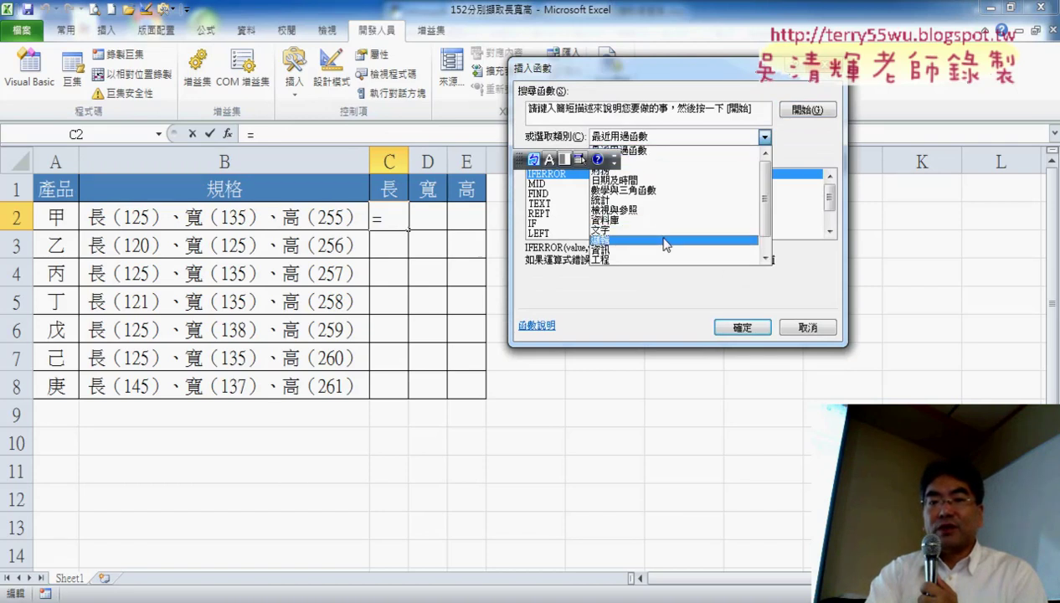
pyautogui.click(624, 229)
pyautogui.moveTo(518, 165); pyautogui.dragTo(549, 506)
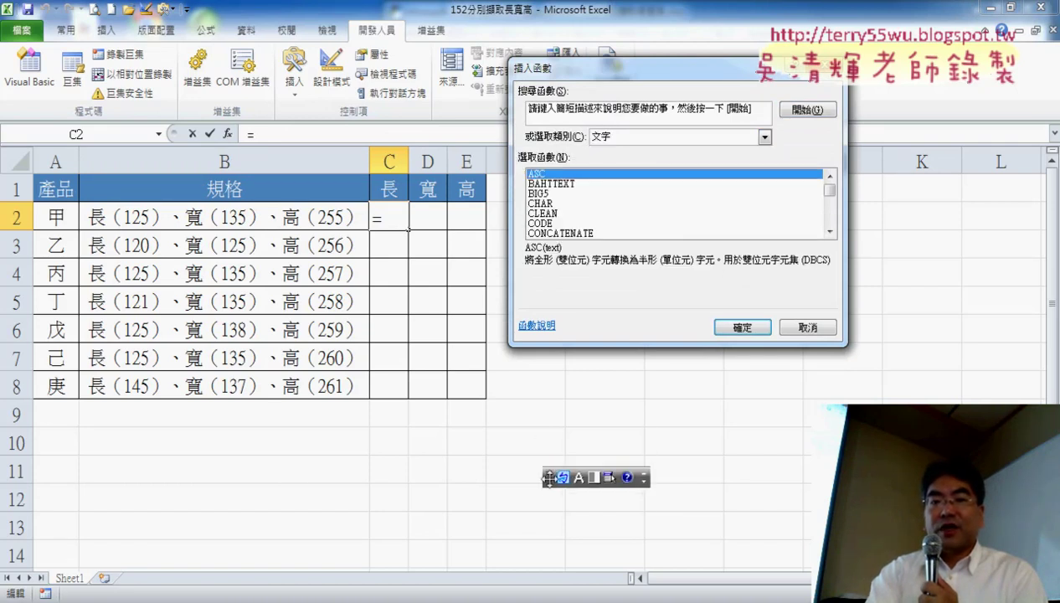
pyautogui.moveTo(829, 194); pyautogui.dragTo(830, 203)
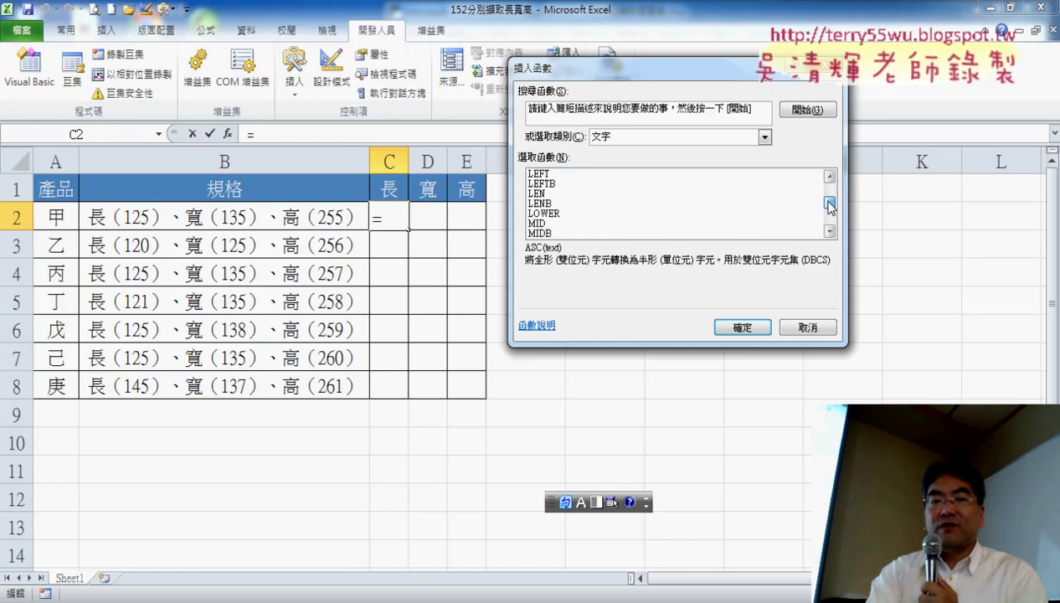
pyautogui.doubleClick(571, 183)
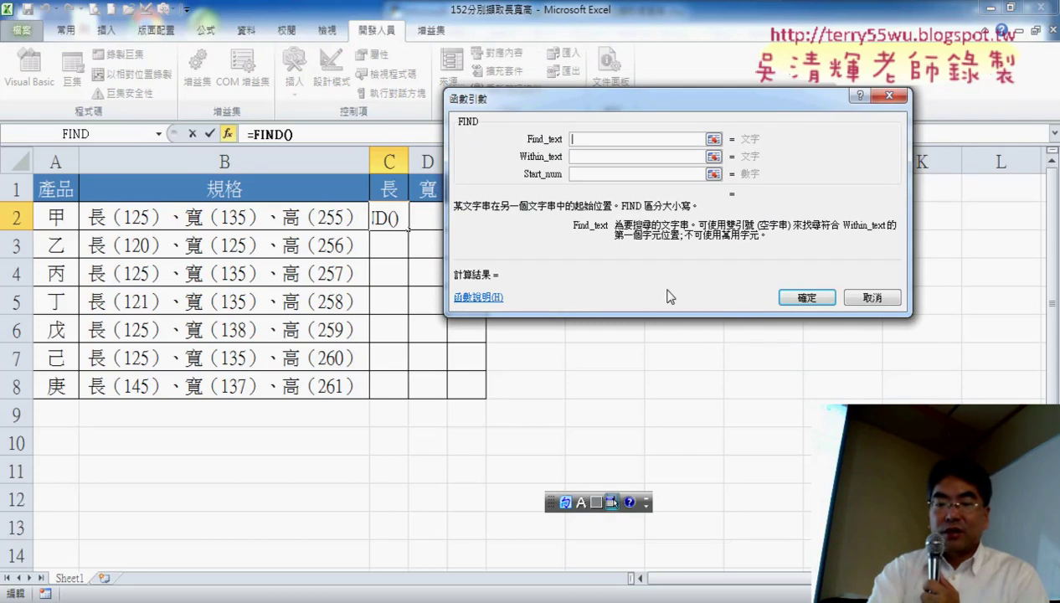
pyautogui.write('（')
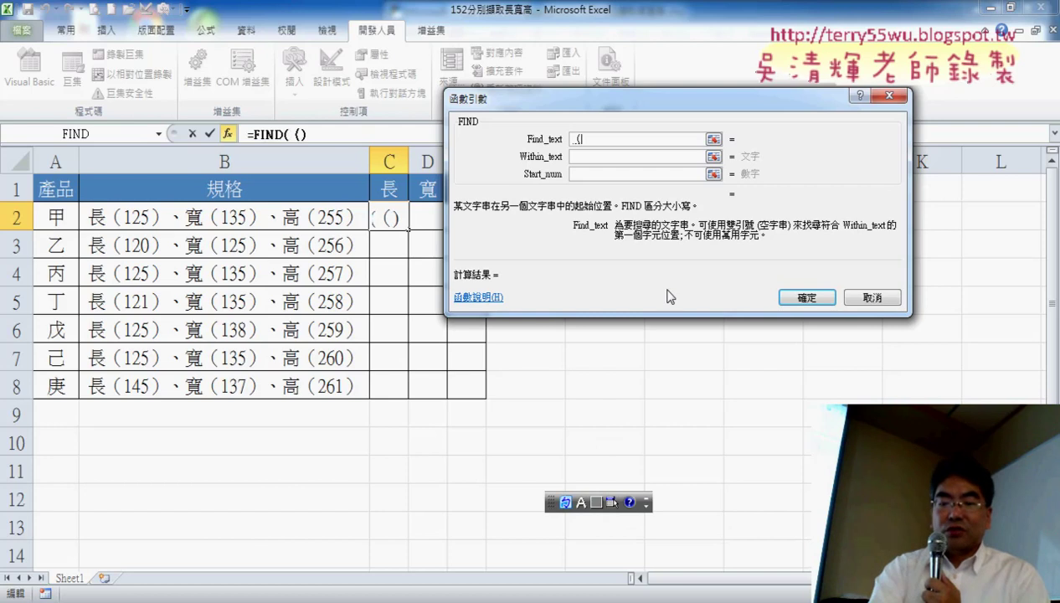
pyautogui.click(613, 157)
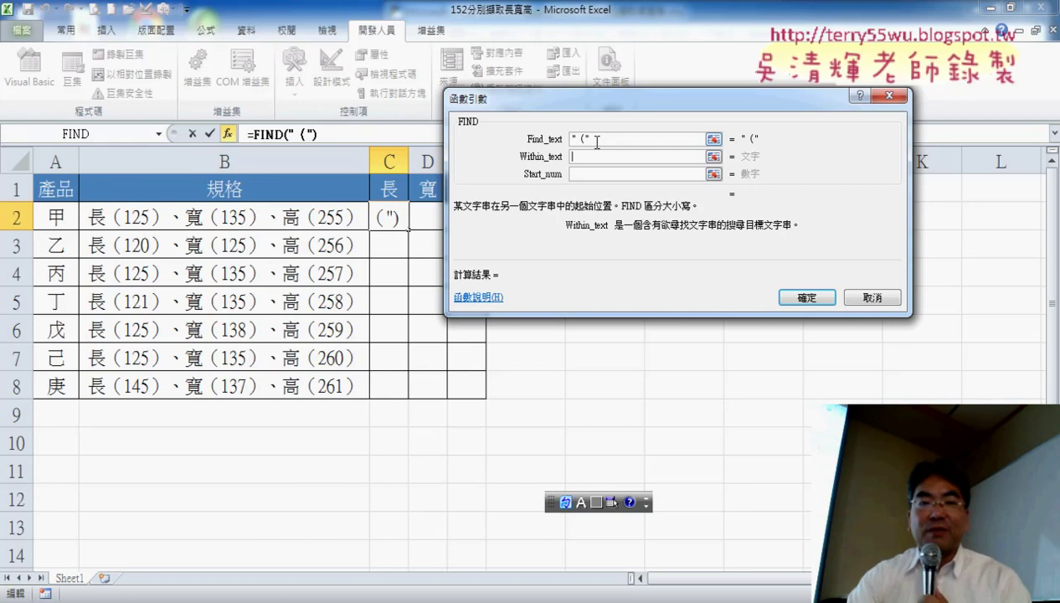
pyautogui.click(285, 215)
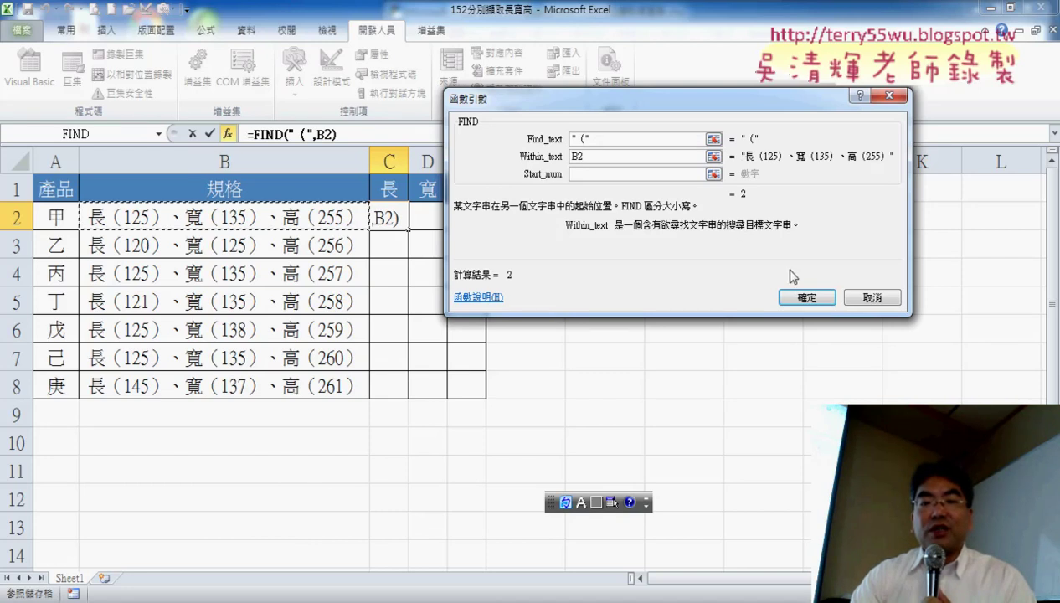
pyautogui.click(807, 297)
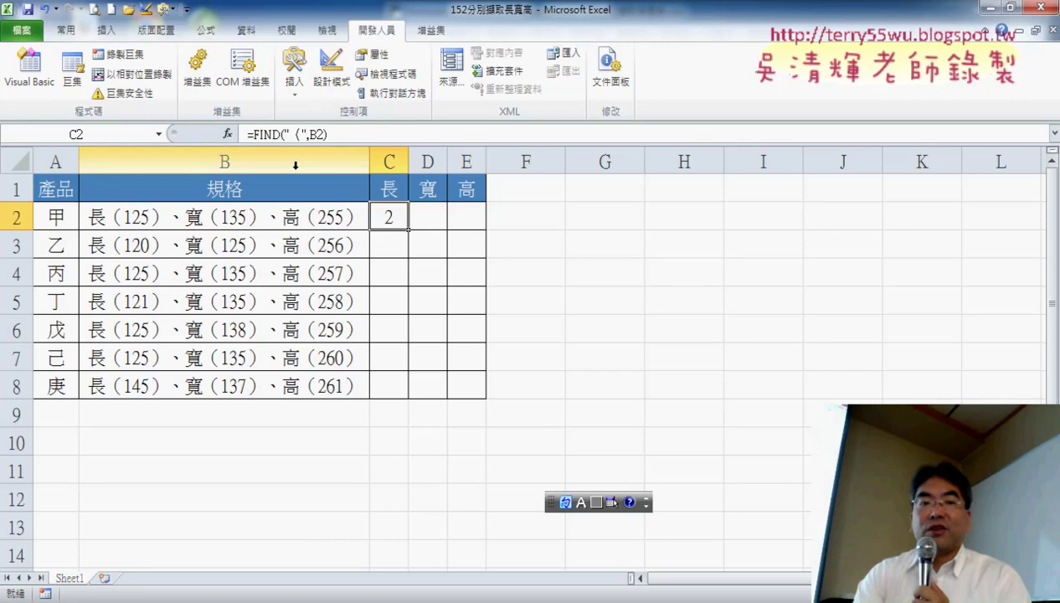
# Cut FIND("（",B2) from C2's formula and insert the MID function in its place
pyautogui.moveTo(250, 134); pyautogui.dragTo(365, 139)
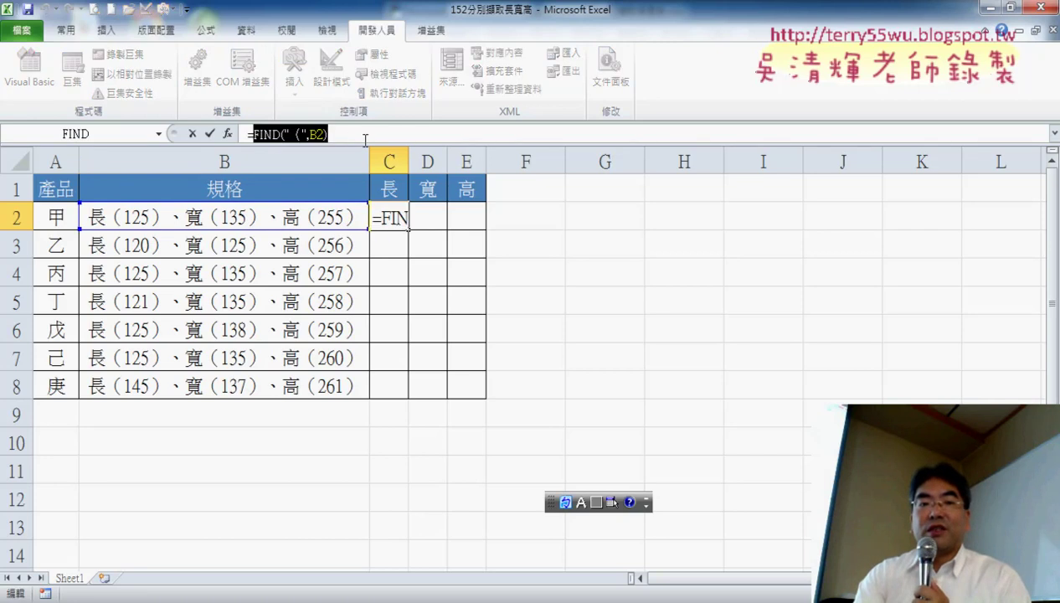
pyautogui.rightClick(295, 136)
pyautogui.click(321, 149)
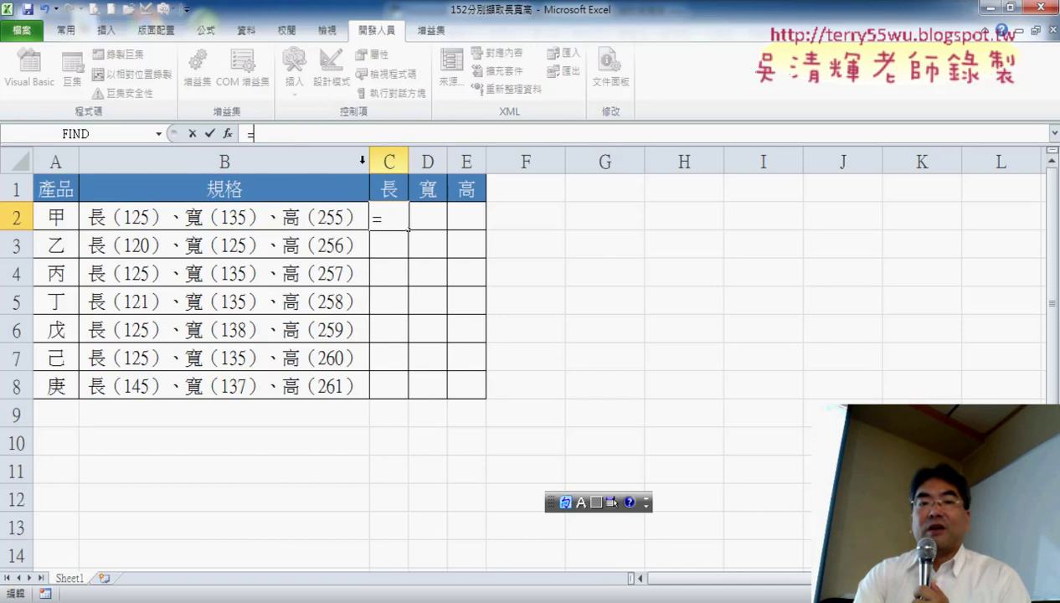
pyautogui.click(227, 135)
pyautogui.click(830, 203)
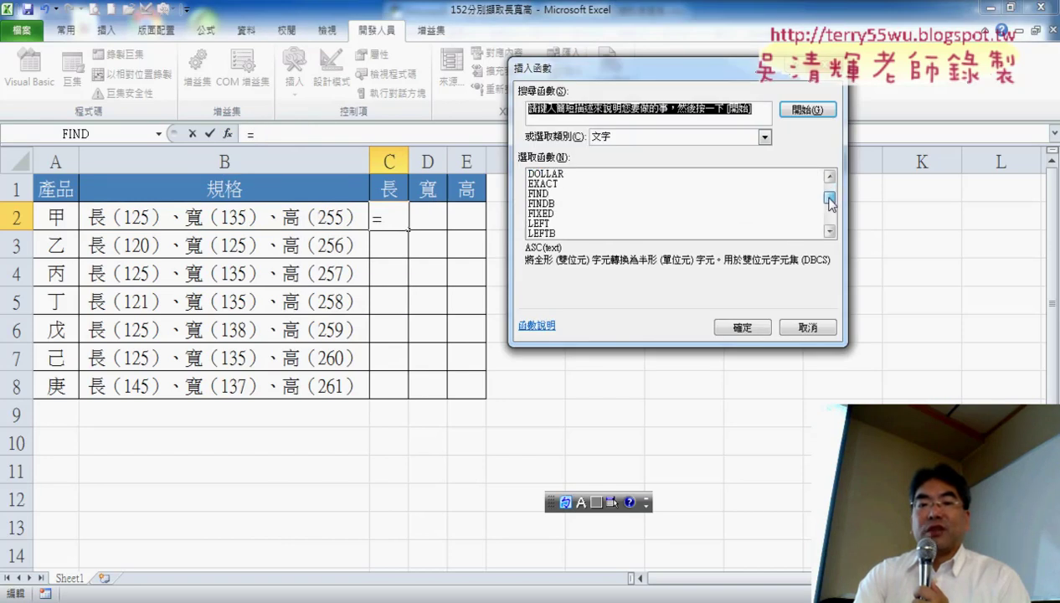
pyautogui.moveTo(829, 203); pyautogui.dragTo(830, 210)
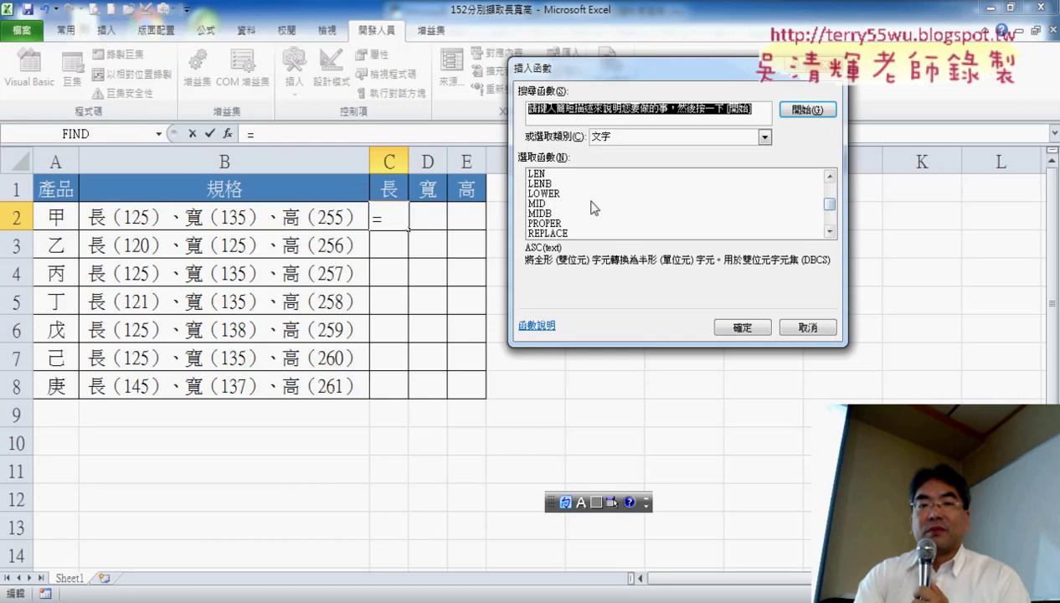
pyautogui.doubleClick(590, 202)
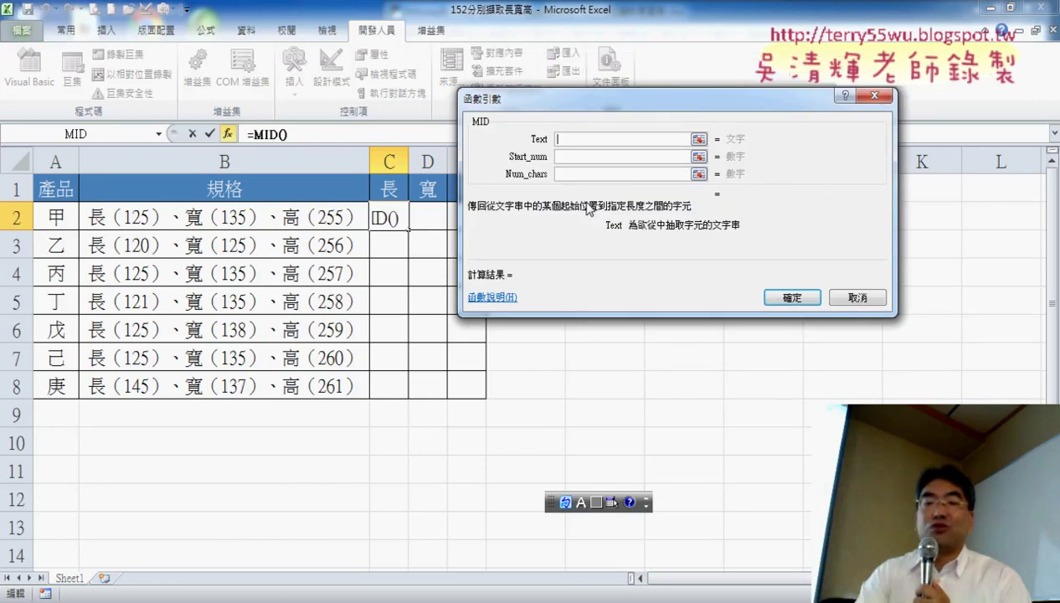
# Set MID's Text to B2 and Start_num to FIND("（",B2)+1
pyautogui.click(270, 218)
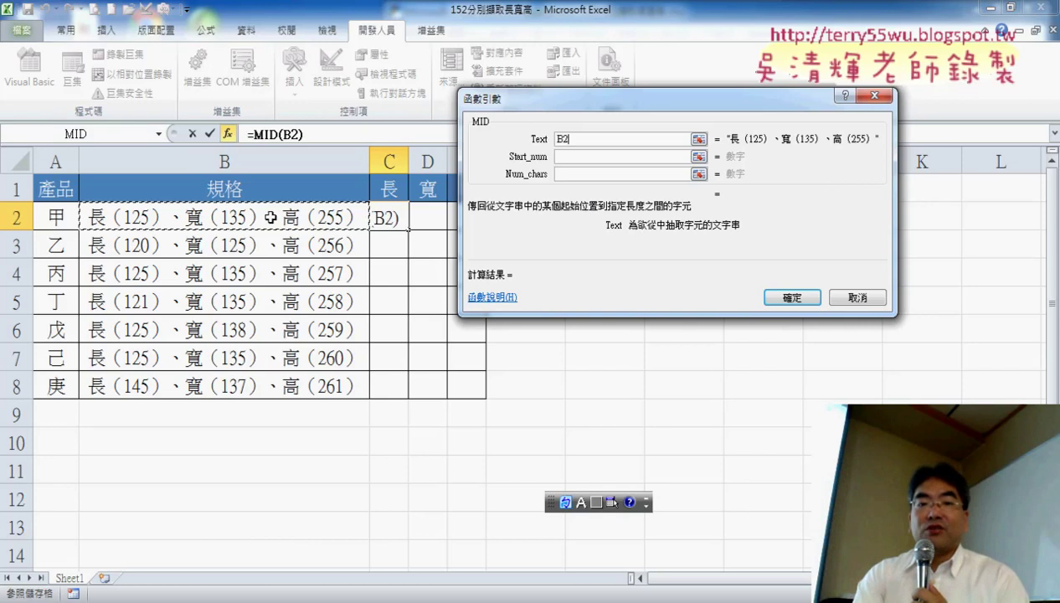
pyautogui.click(576, 158)
pyautogui.rightClick(576, 160)
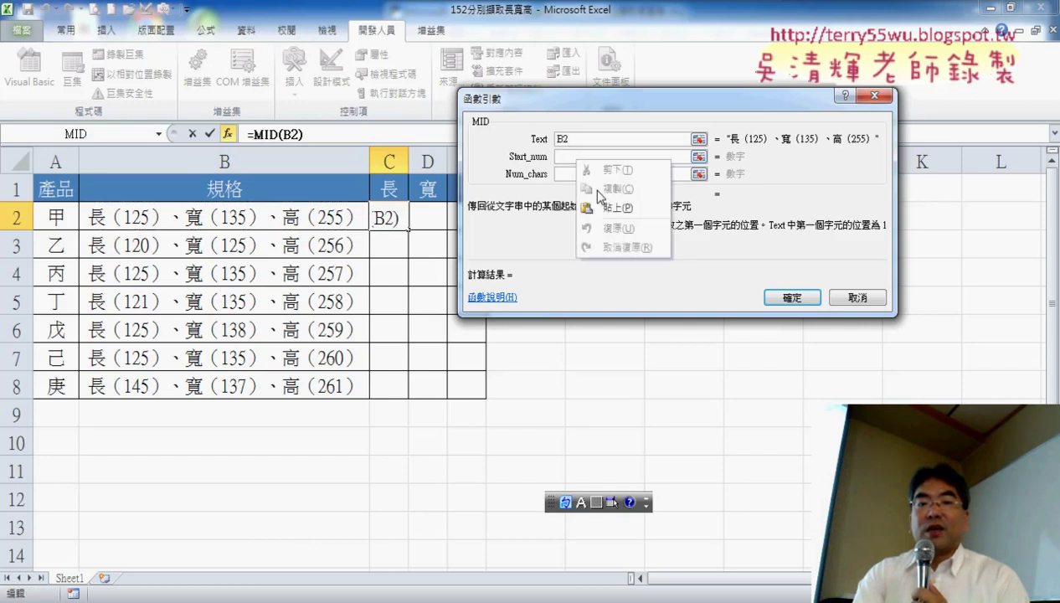
pyautogui.click(617, 207)
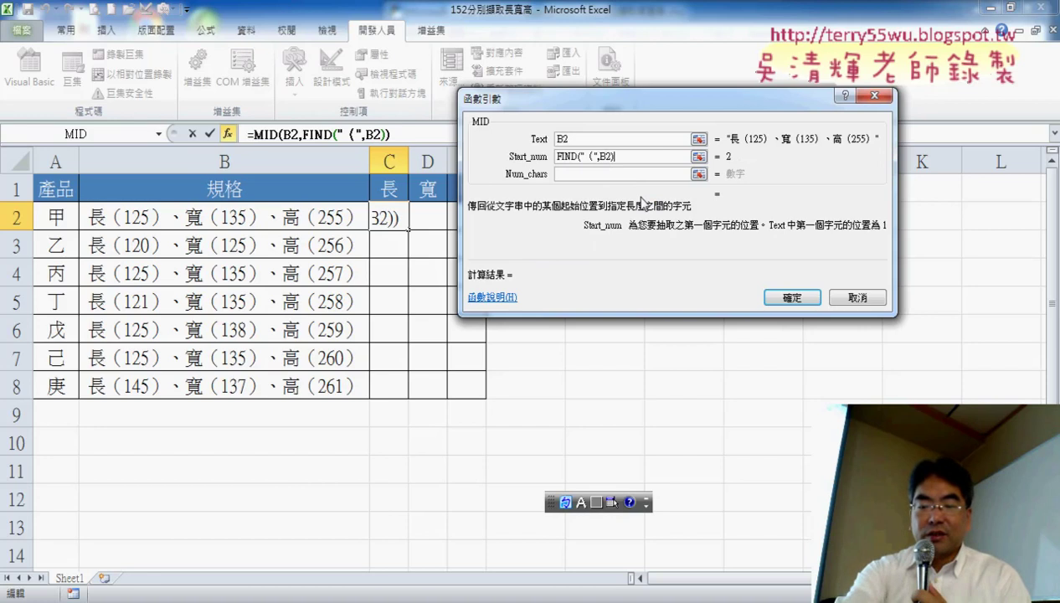
pyautogui.write('+')
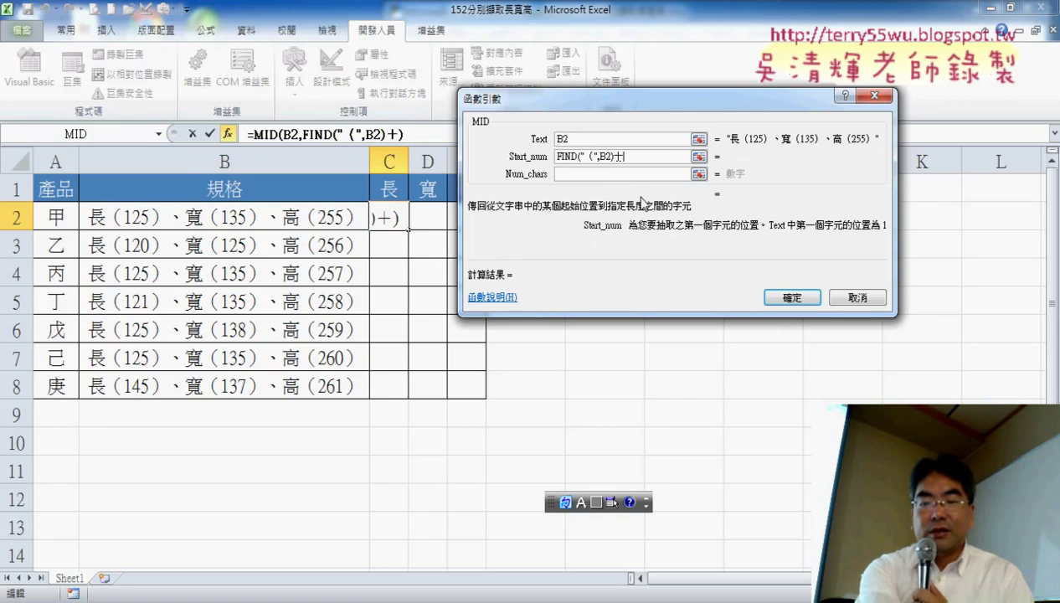
pyautogui.write('1')
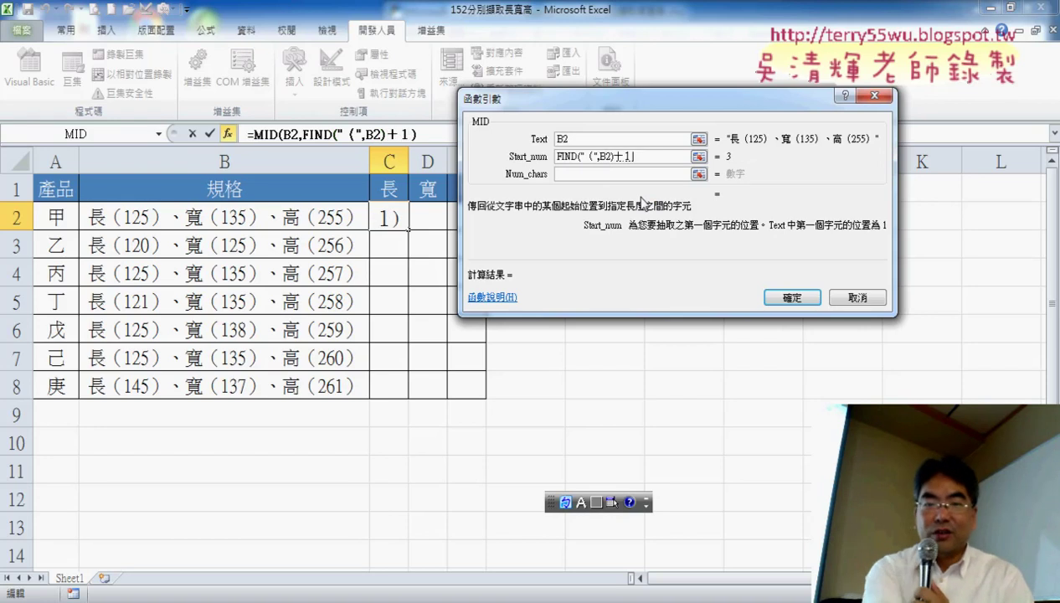
pyautogui.press('BackSpace')
pyautogui.press('BackSpace')
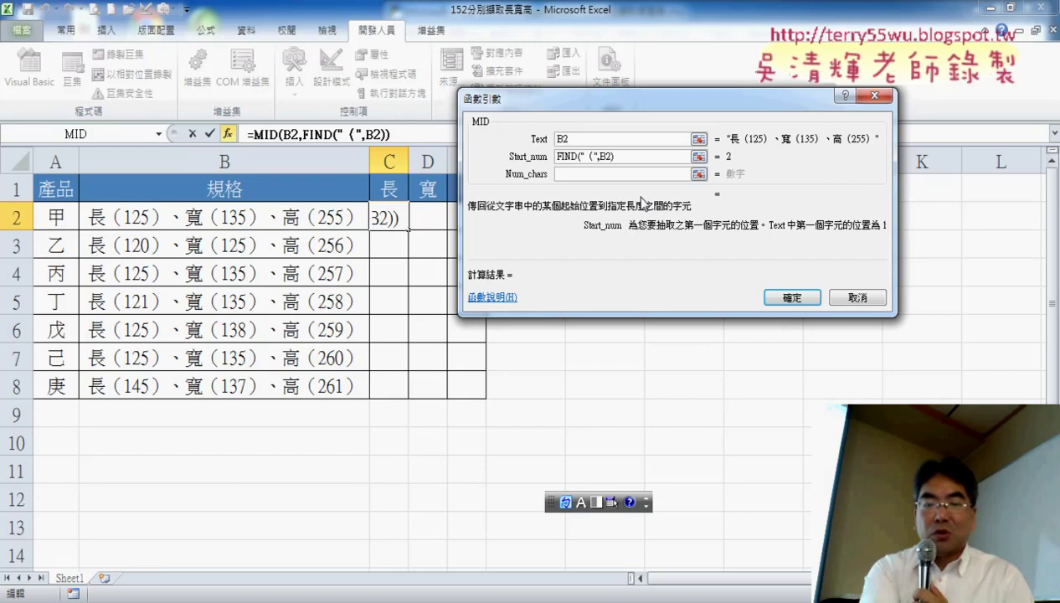
pyautogui.write('+')
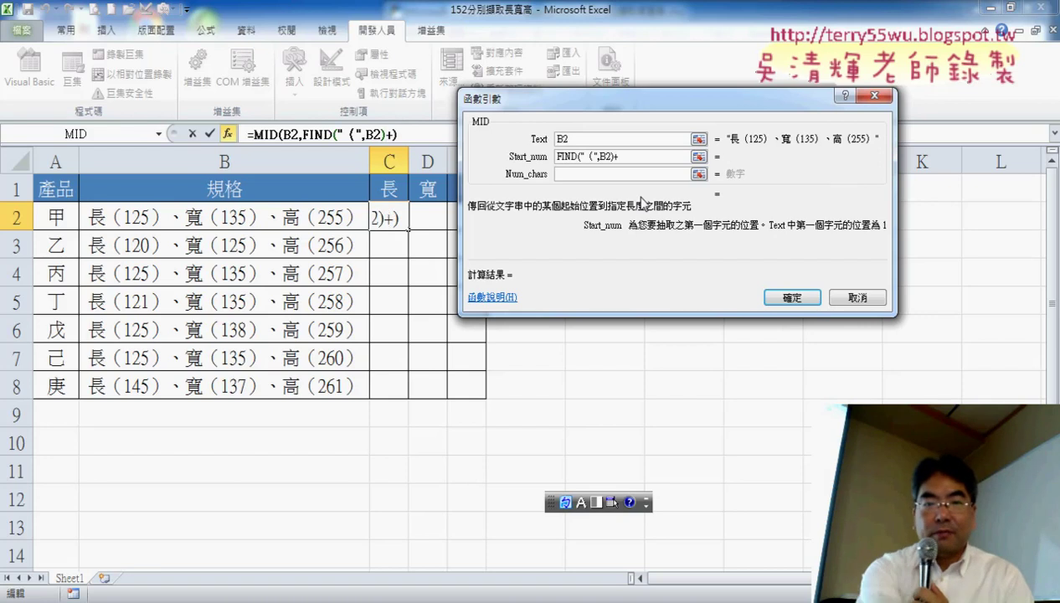
pyautogui.write('1')
# Set Num_chars to FIND("）",B2)-FIND("（",B2)-1 and confirm, giving length 125
pyautogui.click(638, 175)
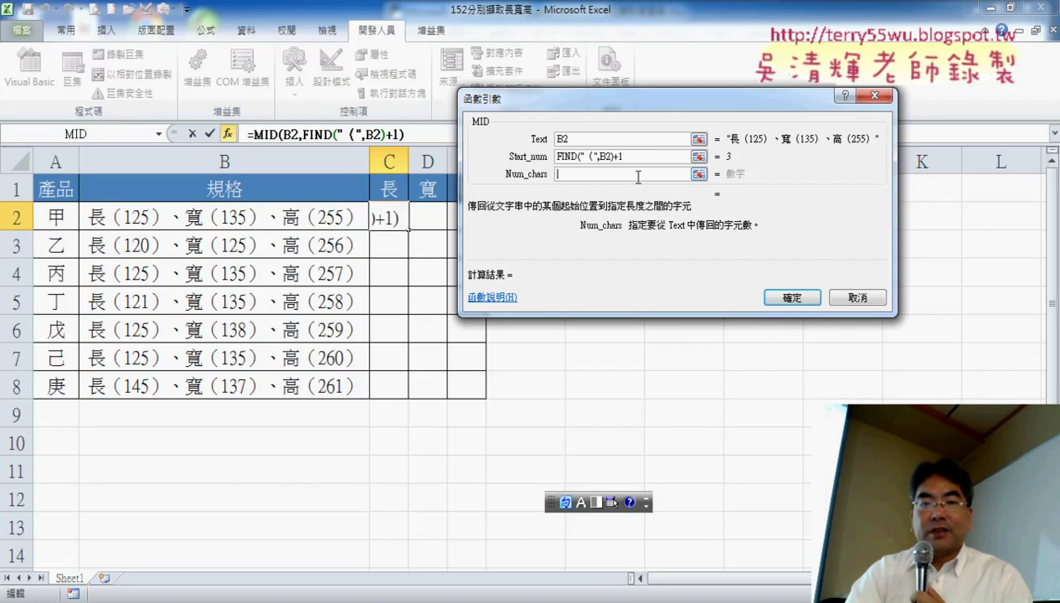
pyautogui.rightClick(594, 176)
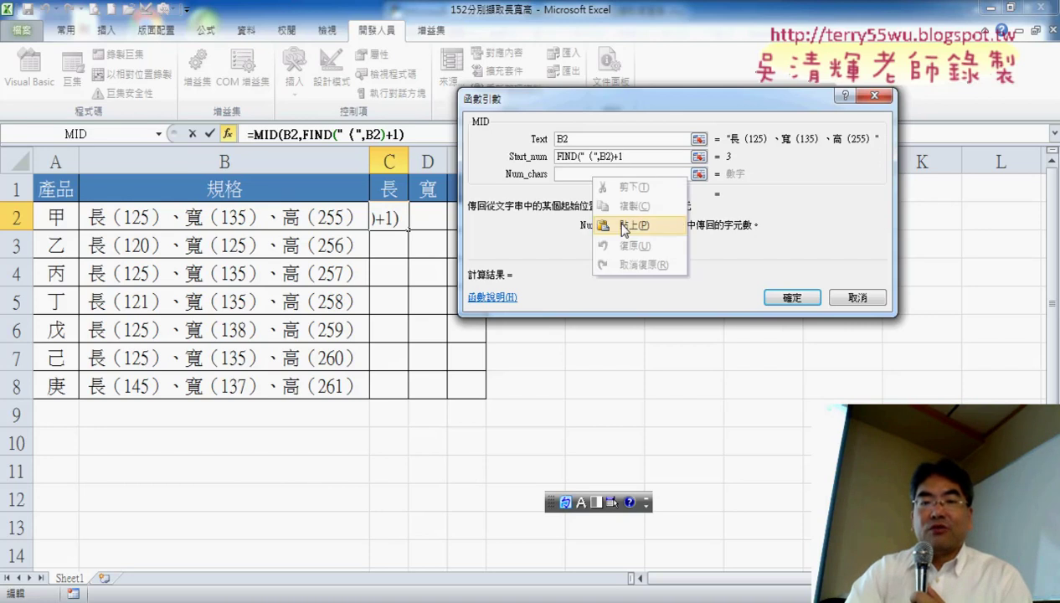
pyautogui.click(624, 226)
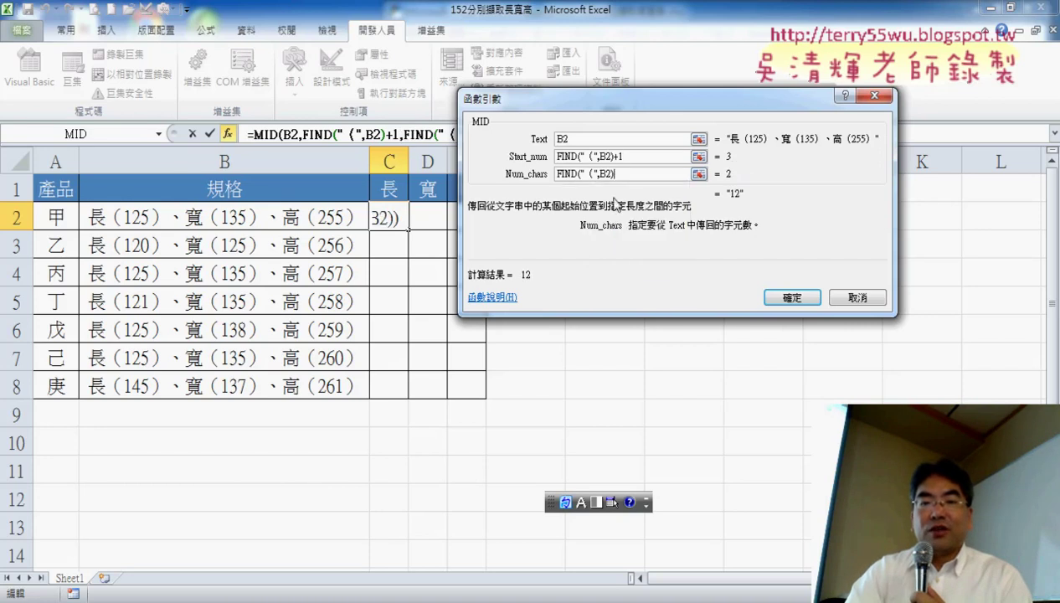
pyautogui.click(585, 174)
pyautogui.press('Delete')
pyautogui.press('Delete')
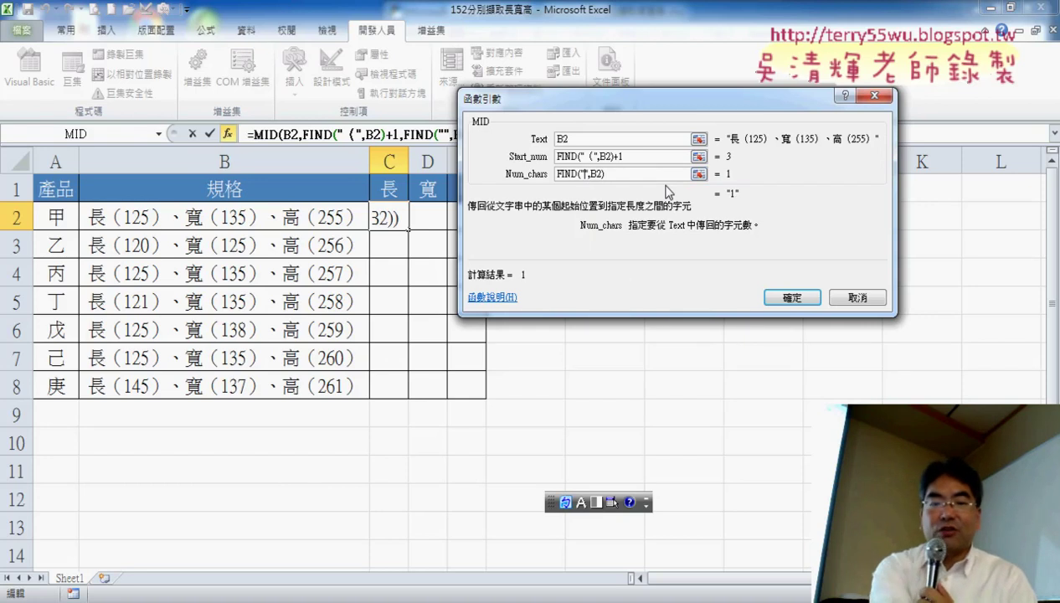
pyautogui.write('）')
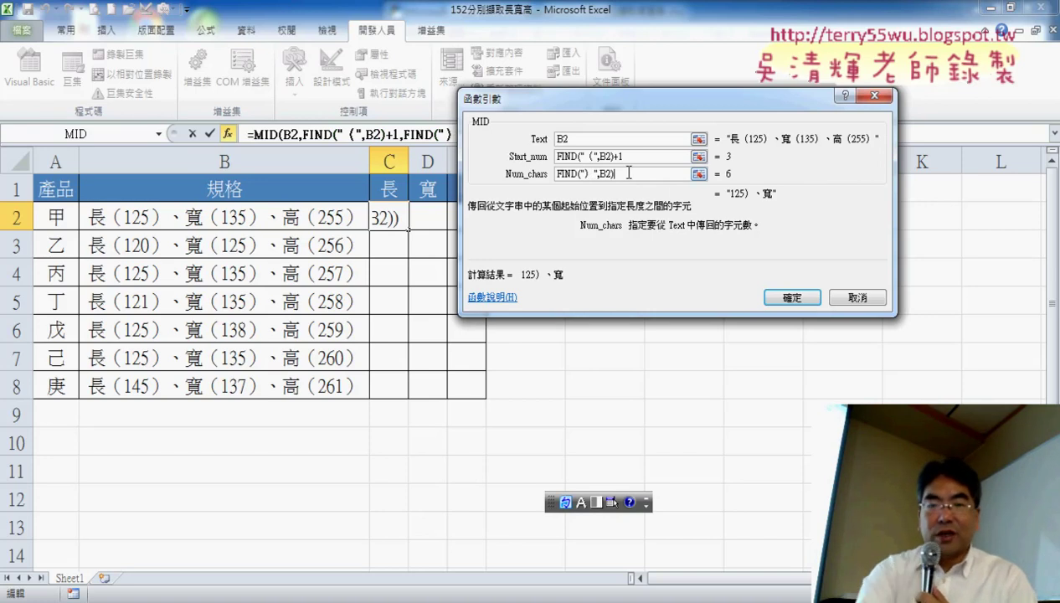
pyautogui.write('+')
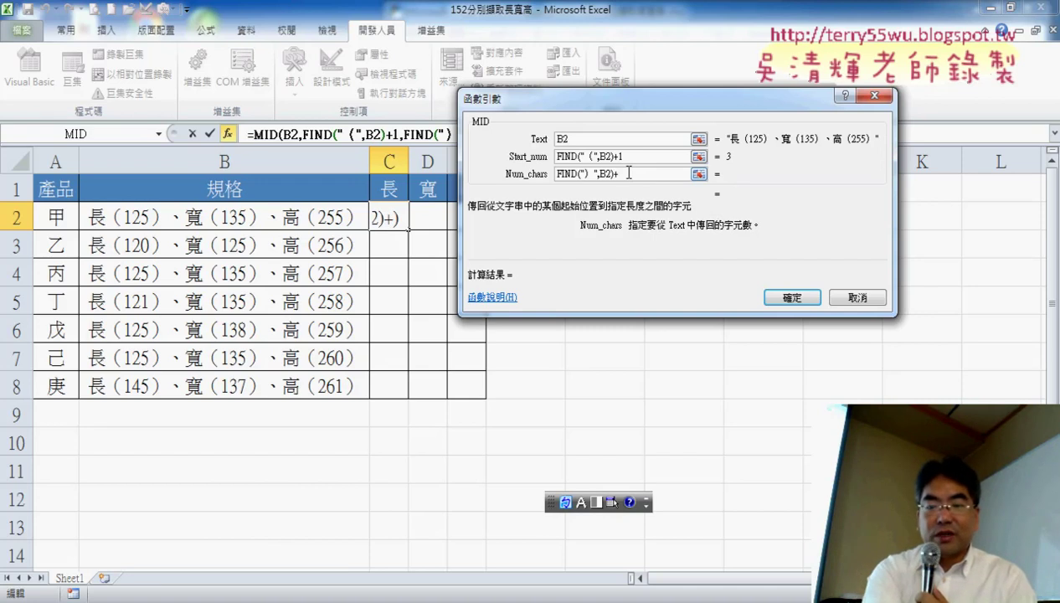
pyautogui.press('BackSpace')
pyautogui.write('-')
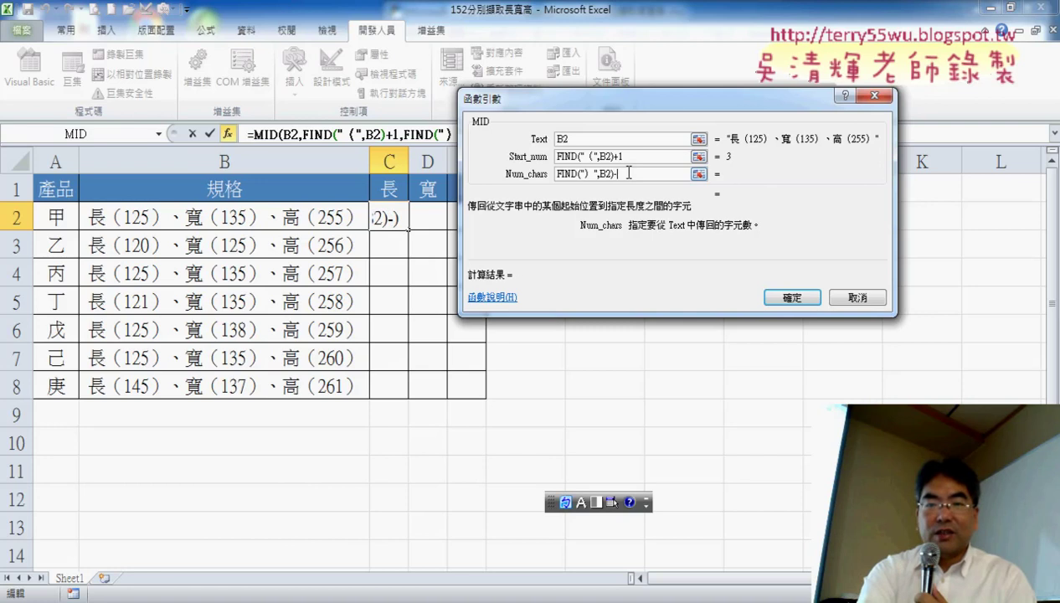
pyautogui.hotkey('ctrl', 'v')
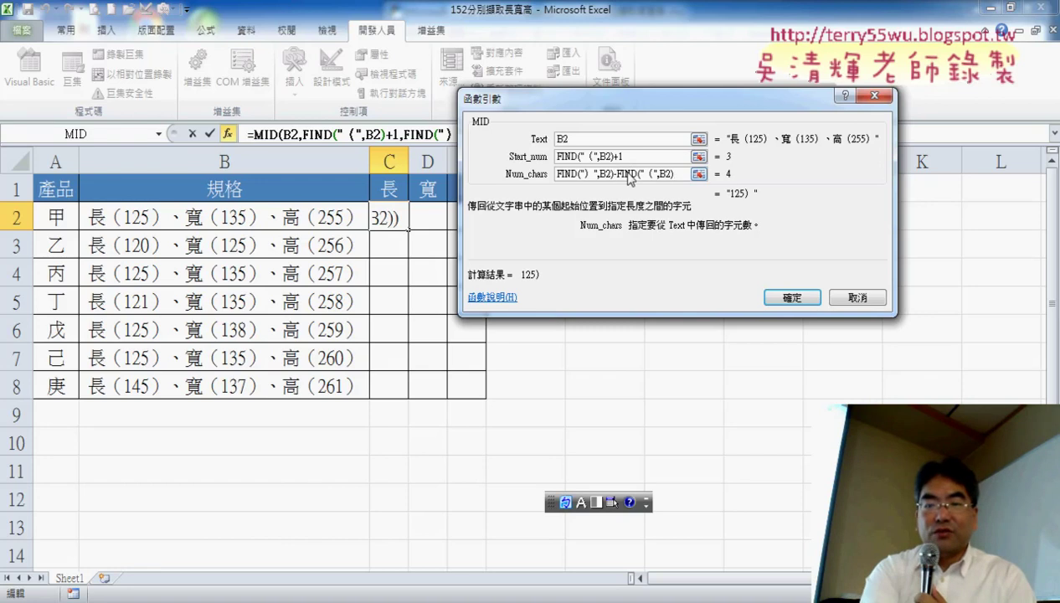
pyautogui.write('-1')
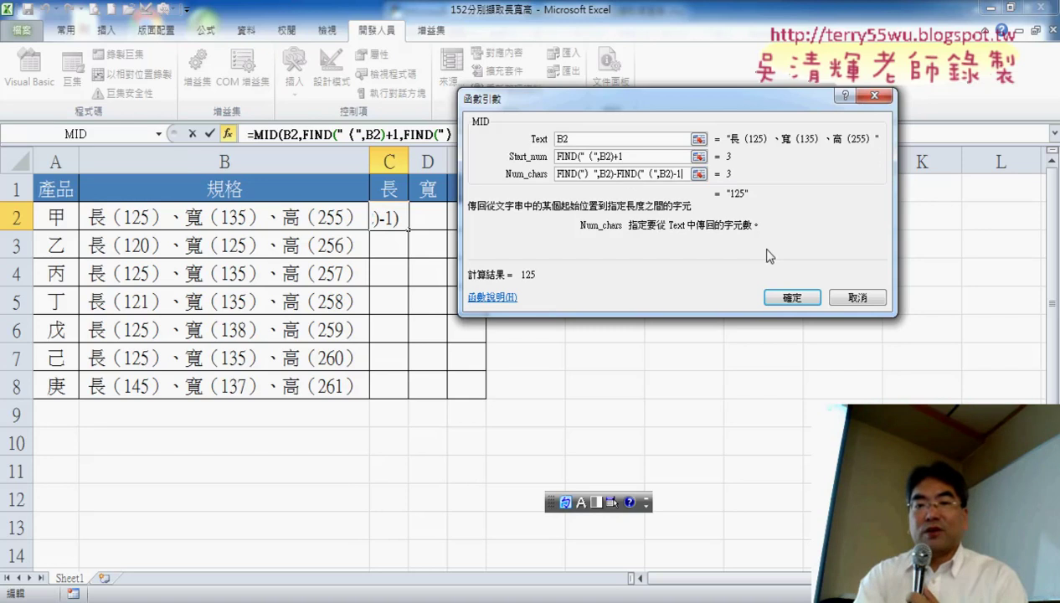
pyautogui.click(804, 299)
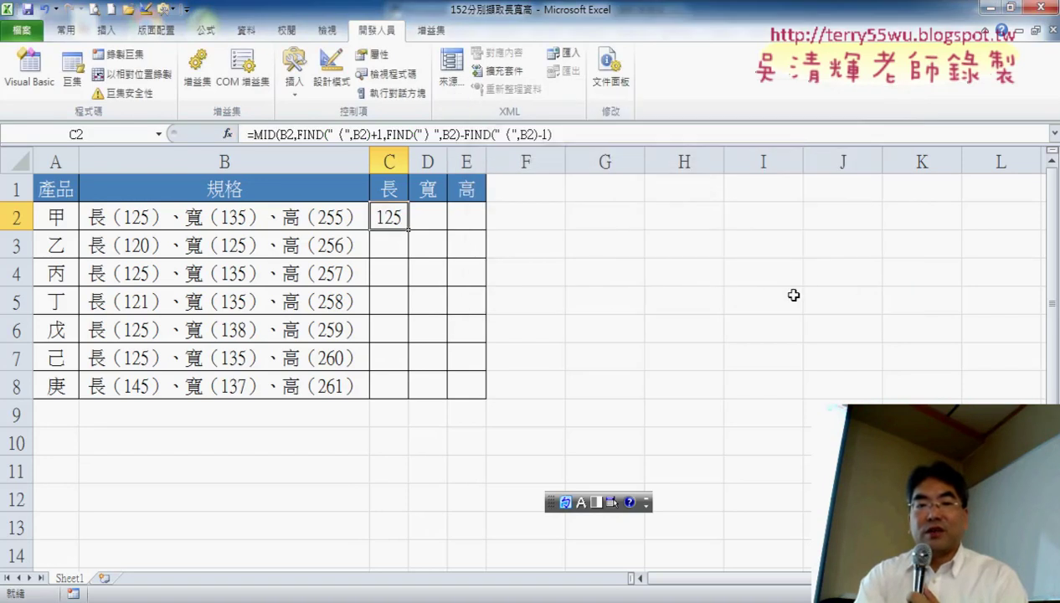
# Fill C2's length formula down to C8, yielding 125, 120, 125, 121, 125, 125, 145
pyautogui.doubleClick(407, 228)
pyautogui.click(432, 217)
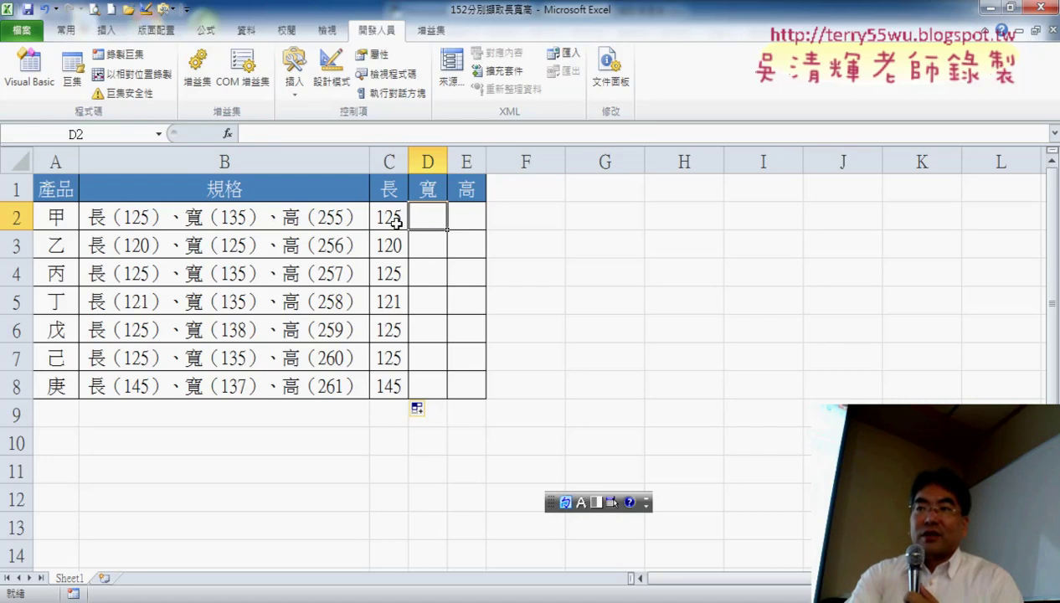
pyautogui.click(396, 218)
pyautogui.click(440, 234)
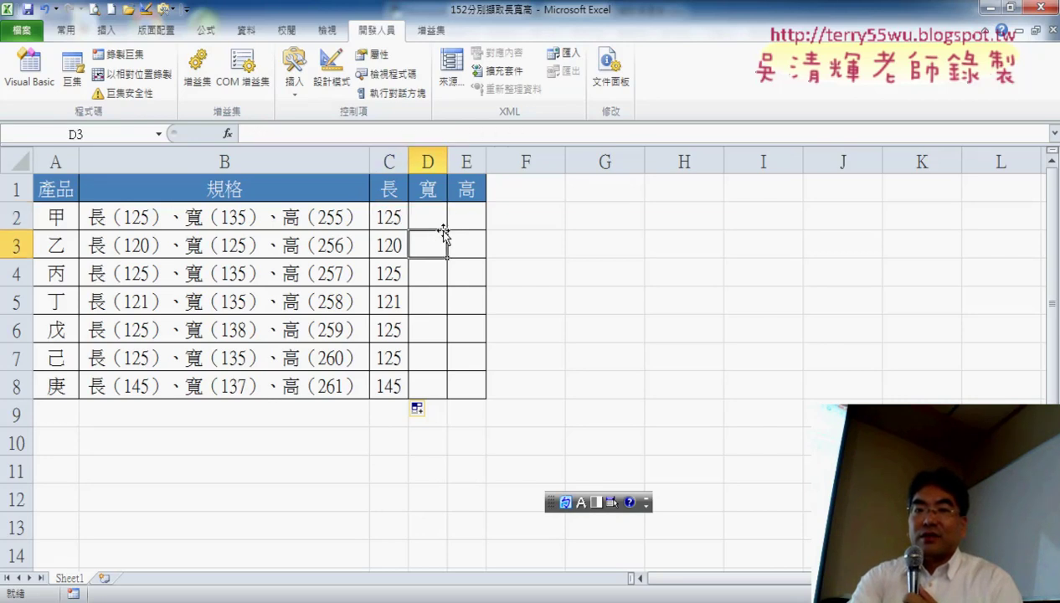
pyautogui.click(412, 213)
pyautogui.click(395, 212)
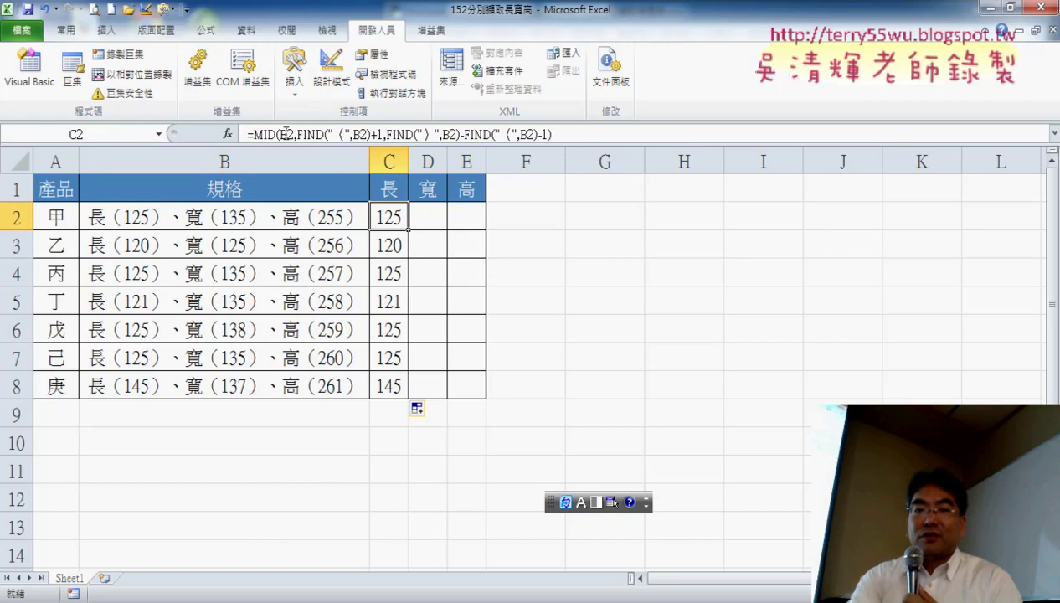
# Copy FIND("（",B2) from C2's formula and enter it in D2 as =FIND("（",B2)
pyautogui.moveTo(297, 134); pyautogui.dragTo(383, 134)
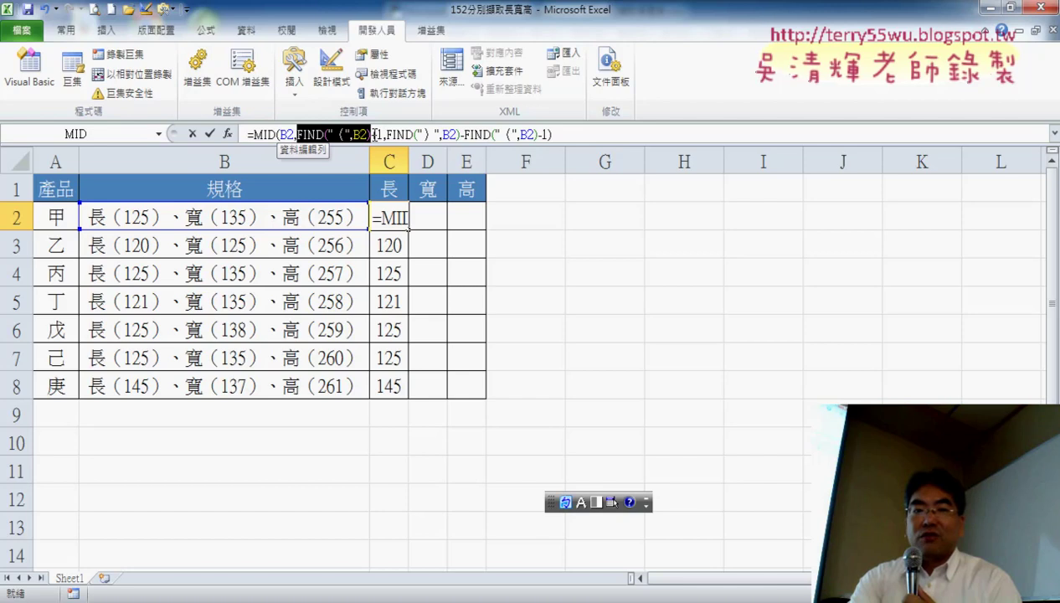
pyautogui.rightClick(374, 134)
pyautogui.click(389, 164)
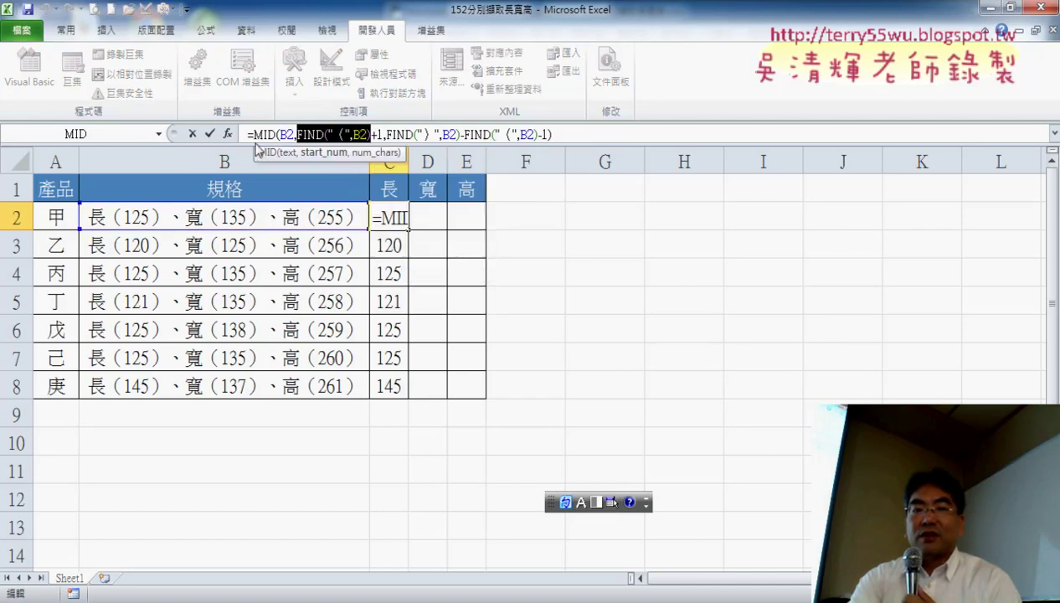
pyautogui.click(192, 133)
pyautogui.click(427, 217)
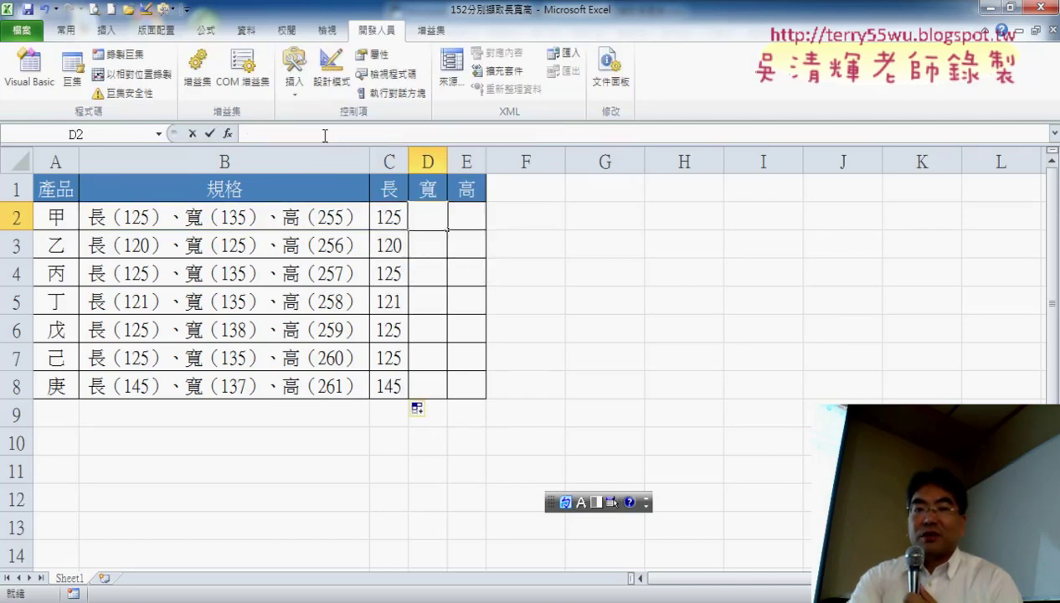
pyautogui.click(325, 134)
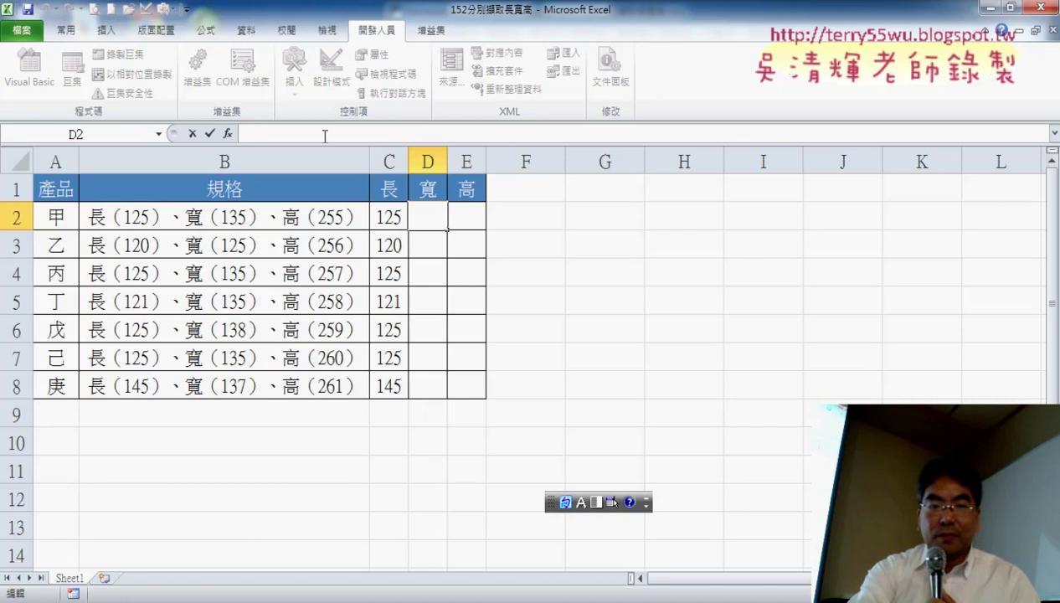
pyautogui.write('=')
pyautogui.hotkey('ctrl', 'v')
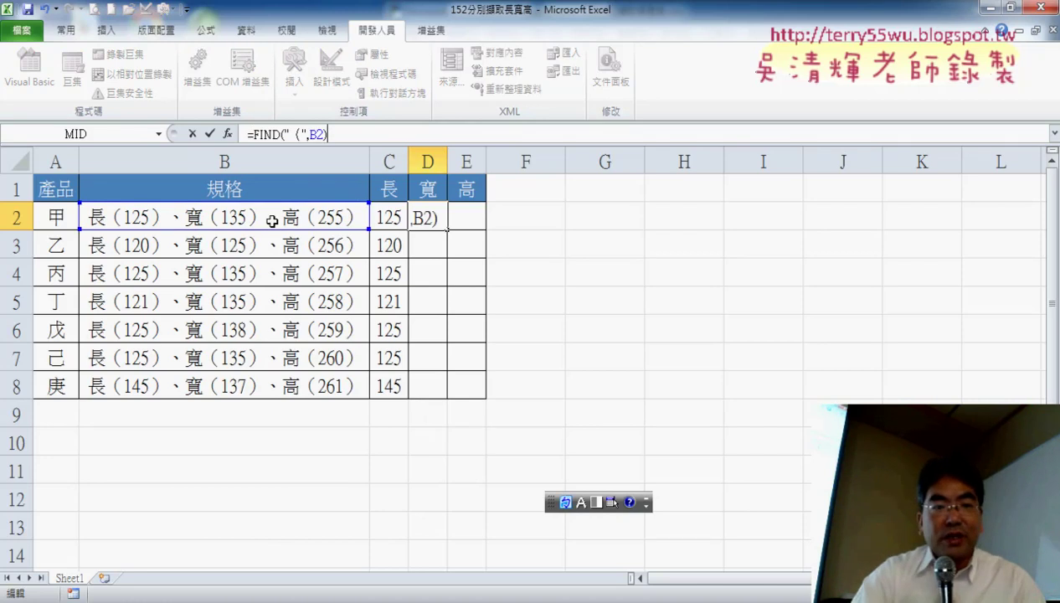
pyautogui.click(268, 134)
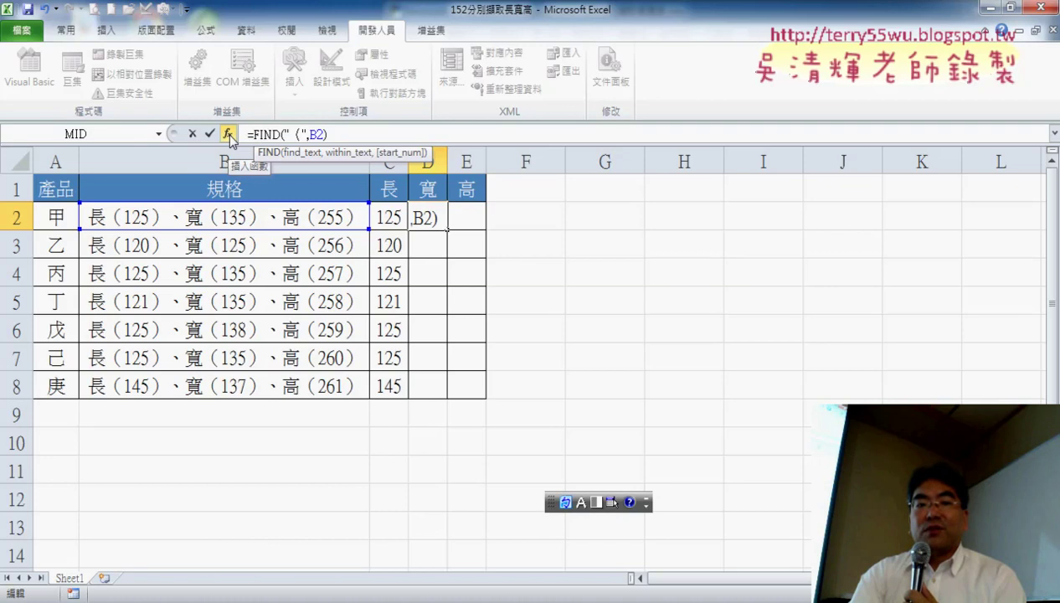
# Give D2's FIND a Start_num of FIND("（",B2)+1, returning 9
pyautogui.click(228, 134)
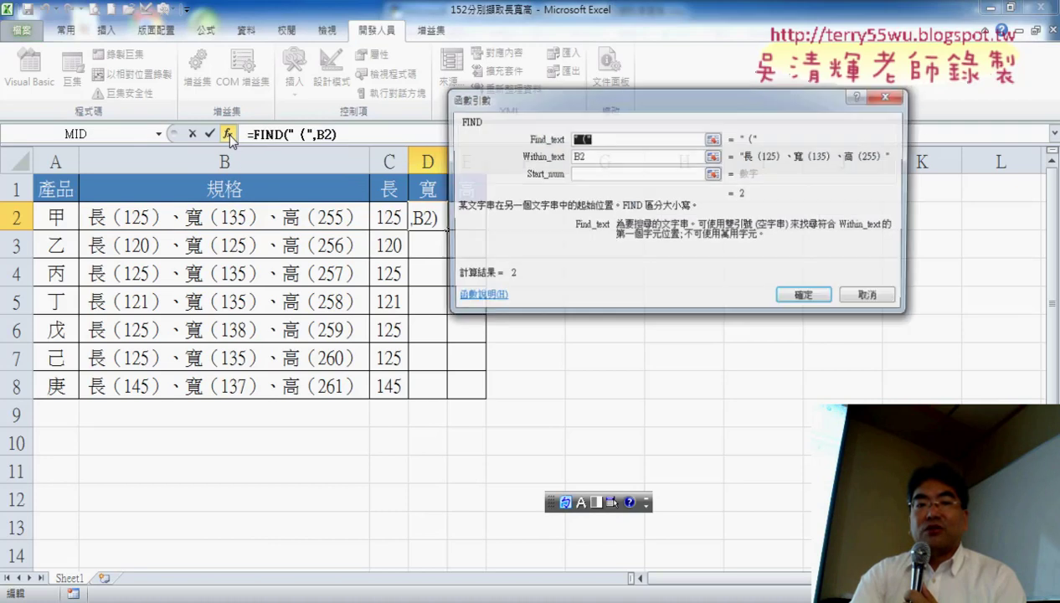
pyautogui.click(590, 174)
pyautogui.rightClick(590, 177)
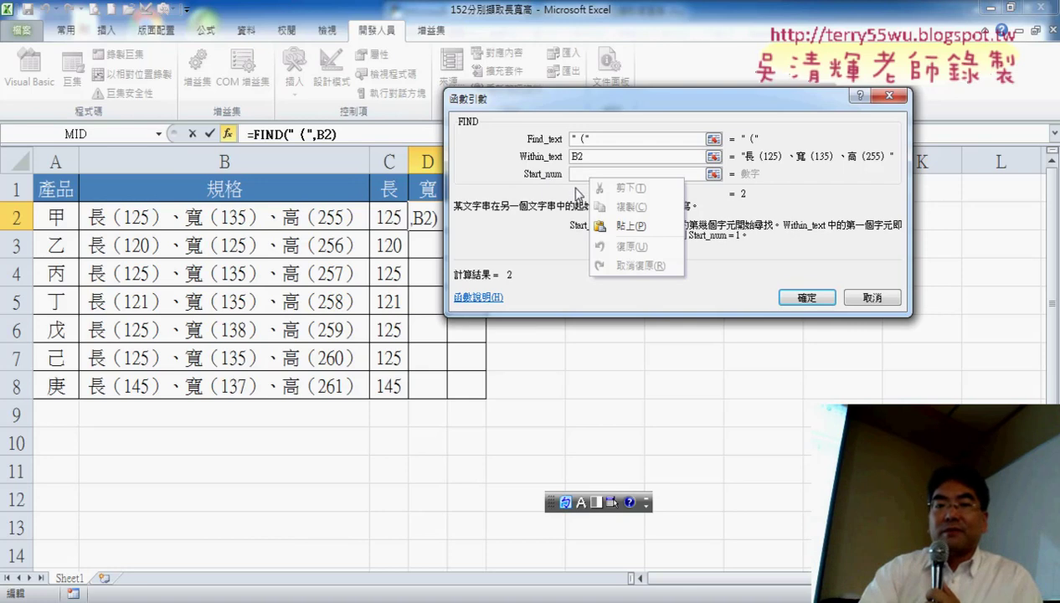
pyautogui.click(632, 226)
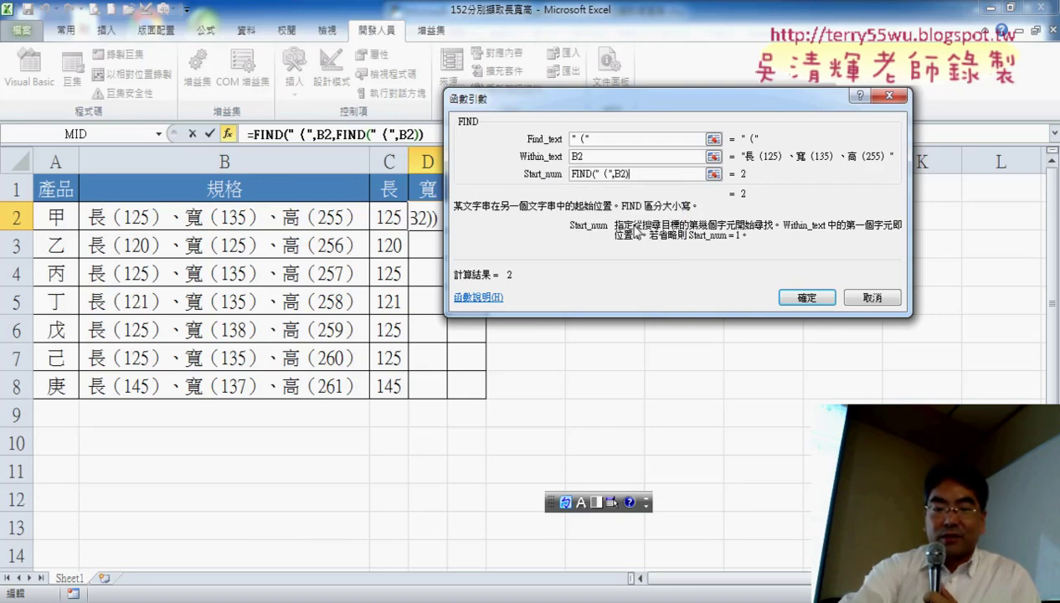
pyautogui.write('+1')
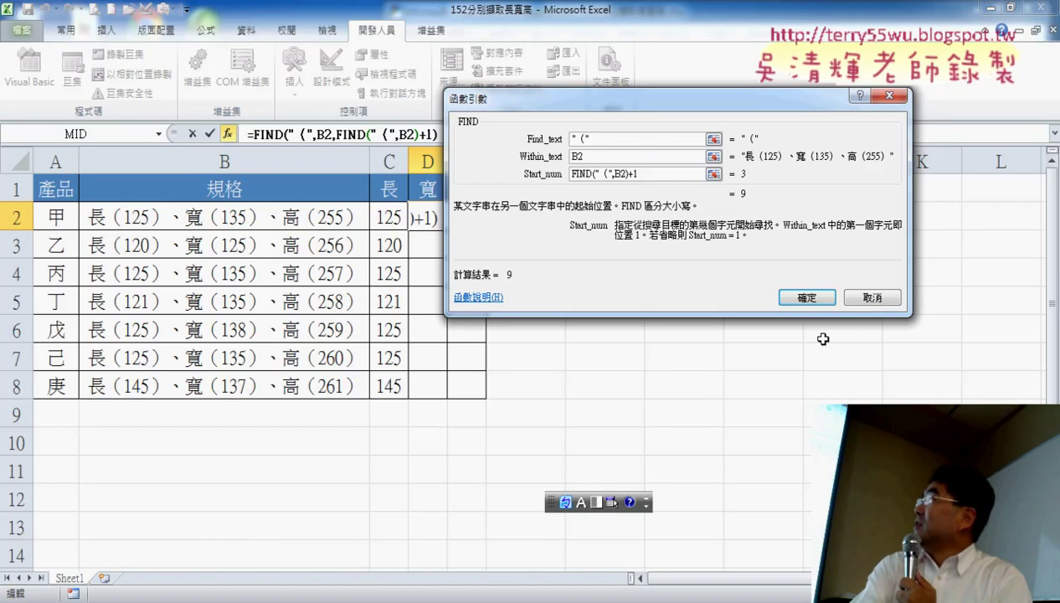
pyautogui.click(806, 298)
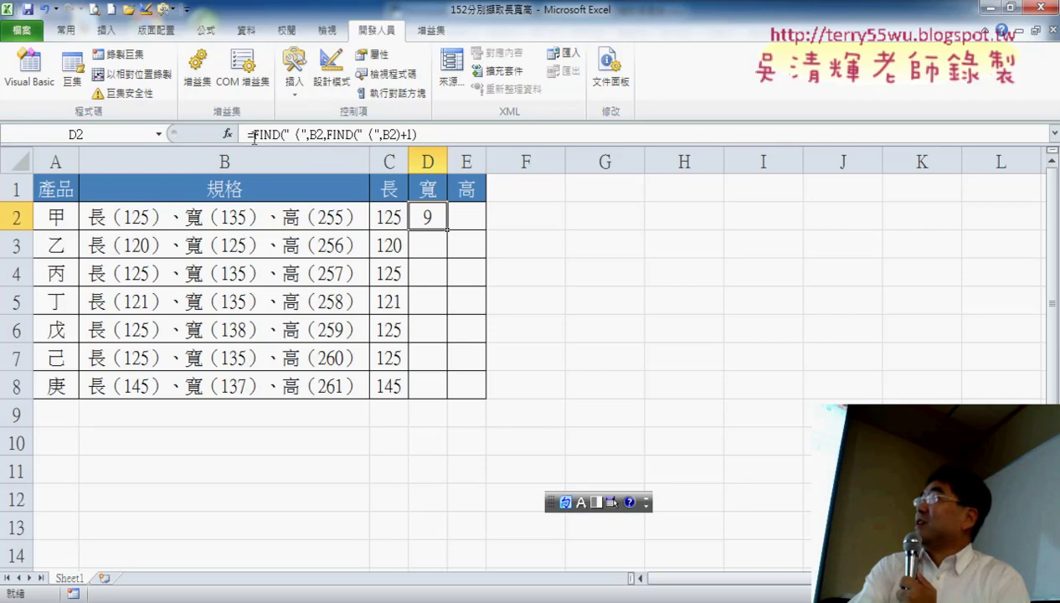
# Cut the second-bracket FIND expression from D2 and insert MID in its place
pyautogui.moveTo(256, 136); pyautogui.dragTo(441, 131)
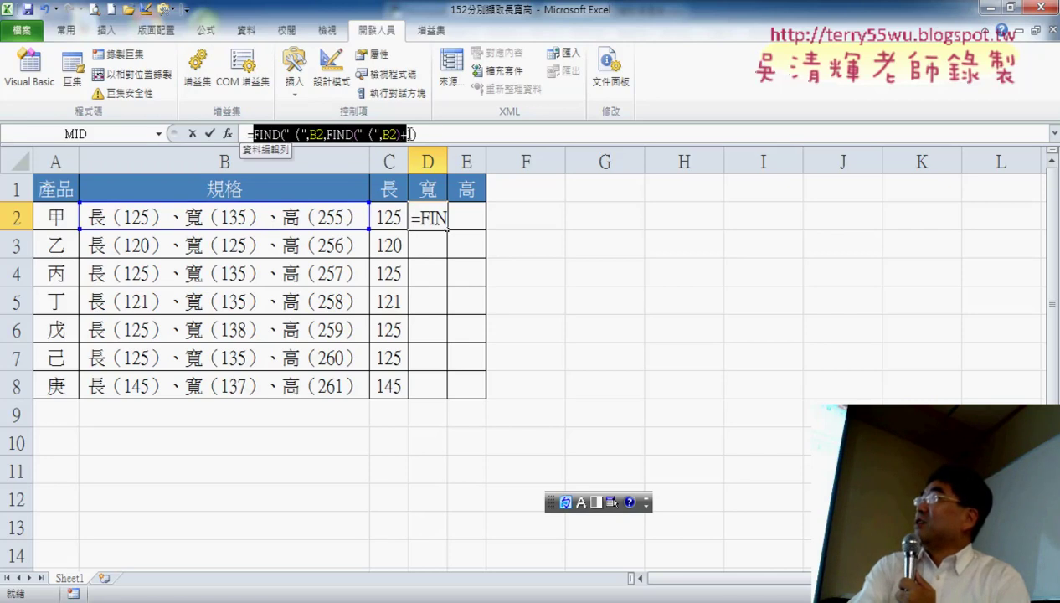
pyautogui.rightClick(346, 137)
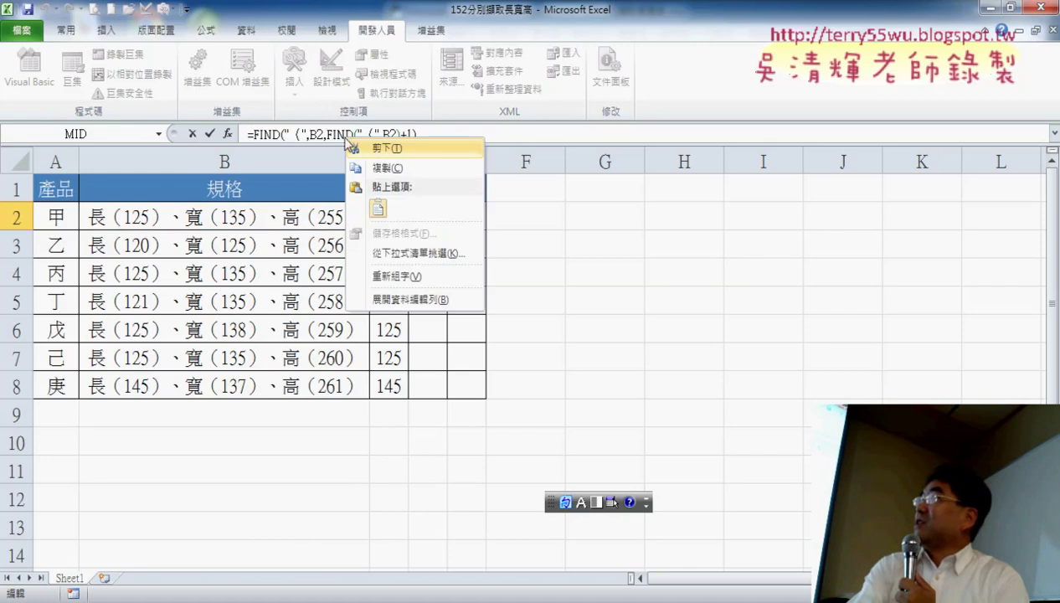
pyautogui.click(360, 150)
pyautogui.click(229, 134)
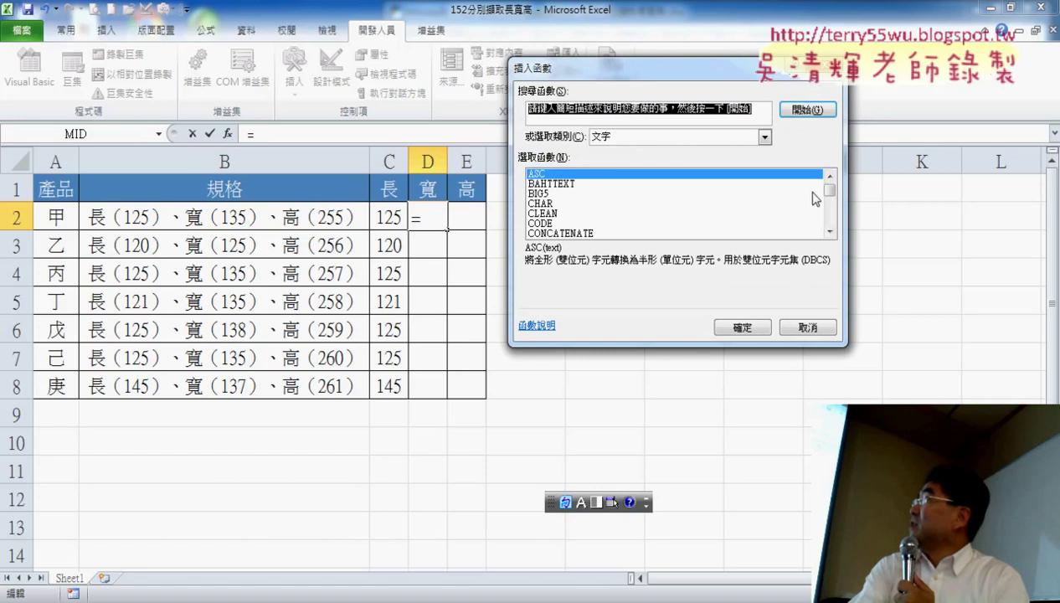
pyautogui.moveTo(829, 191); pyautogui.dragTo(834, 210)
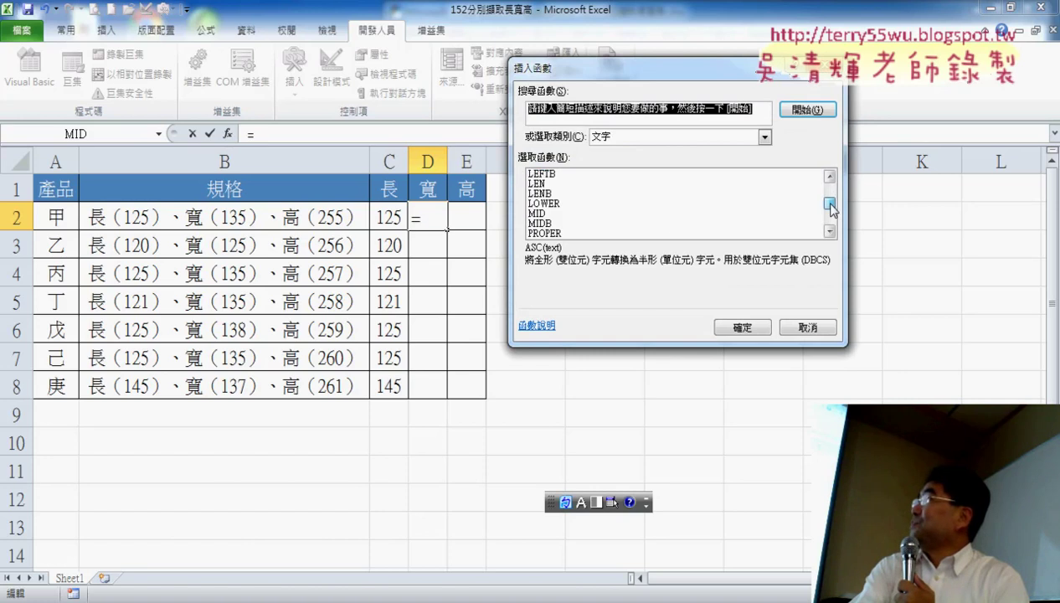
pyautogui.doubleClick(666, 214)
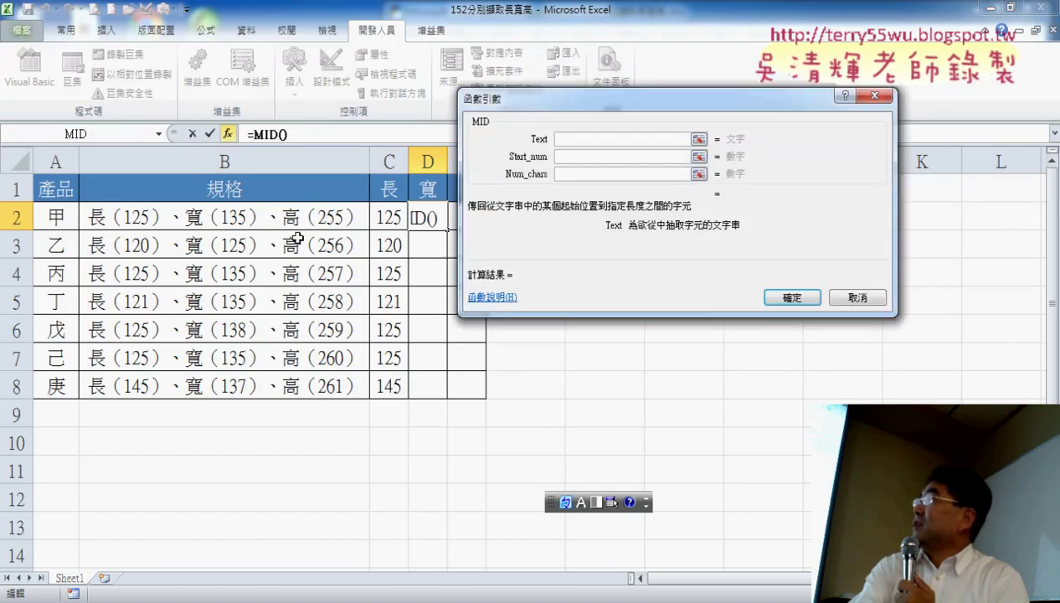
# Set MID's Text to B2 and Start_num to the second-bracket FIND plus 1
pyautogui.click(312, 217)
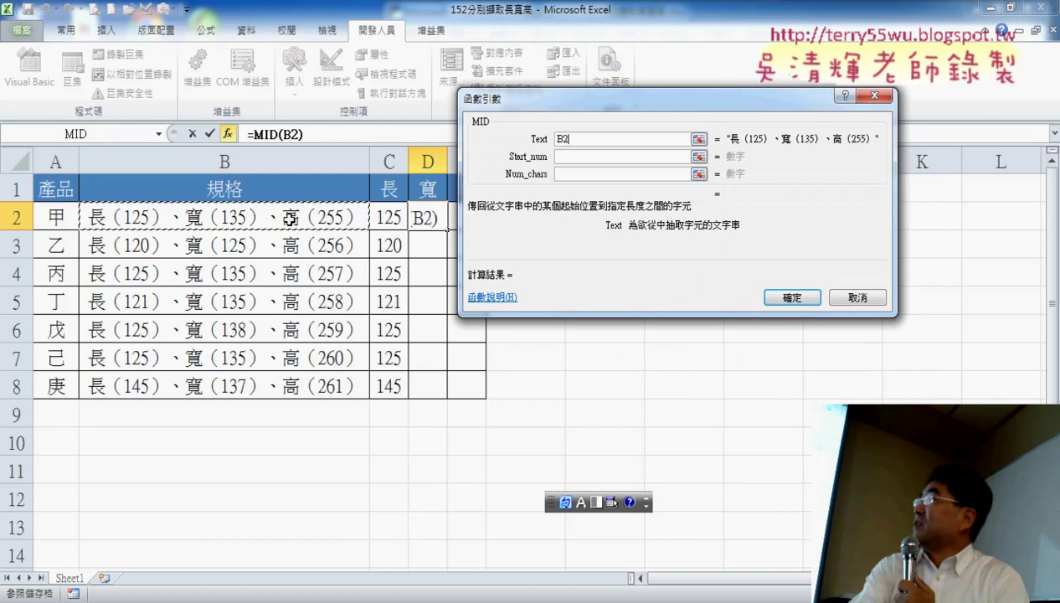
pyautogui.click(565, 156)
pyautogui.rightClick(566, 156)
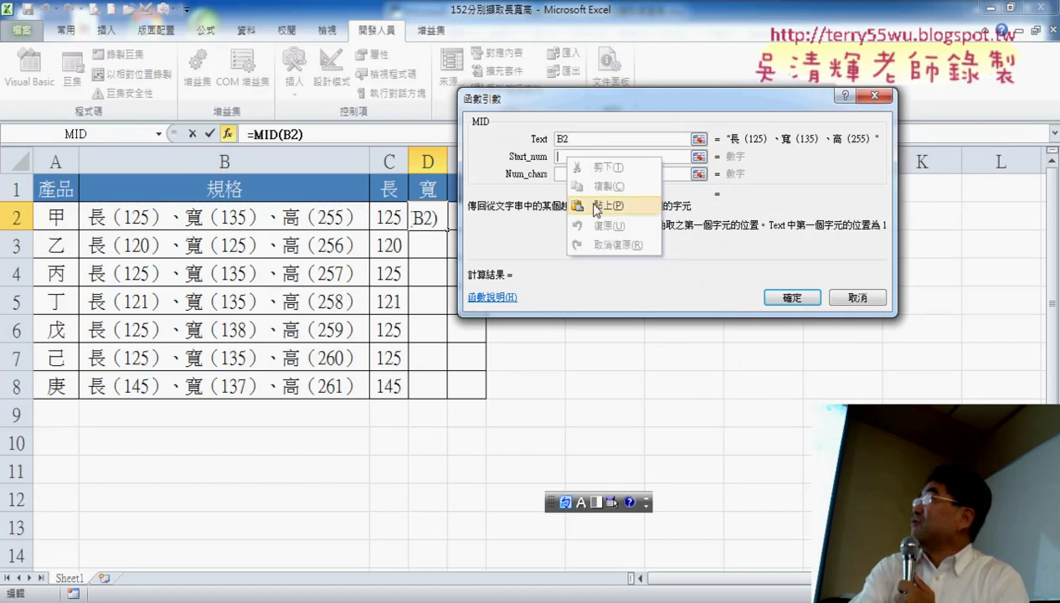
pyautogui.click(596, 206)
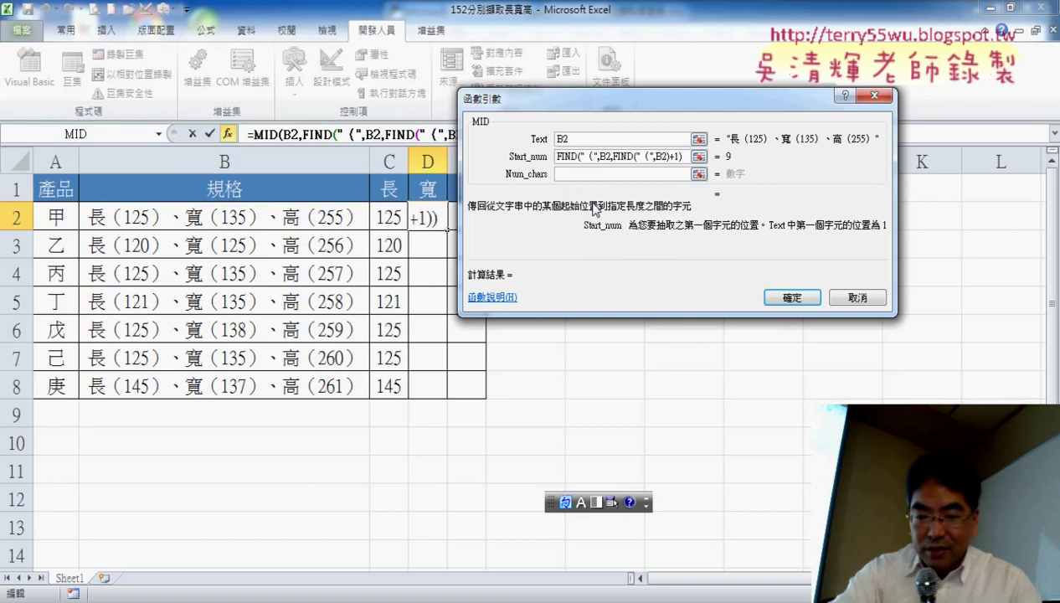
pyautogui.write('+')
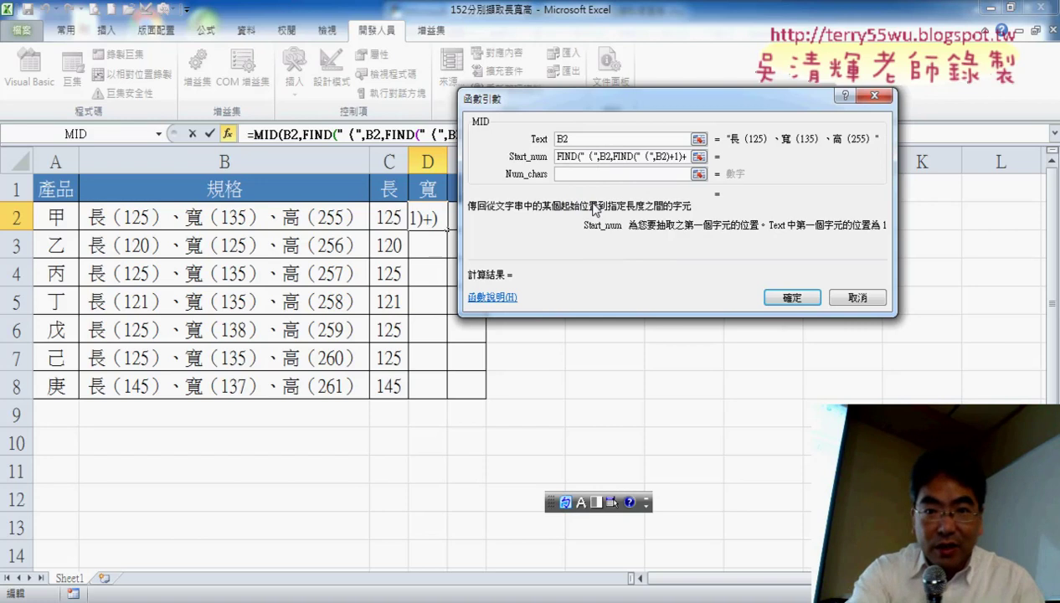
pyautogui.write('1')
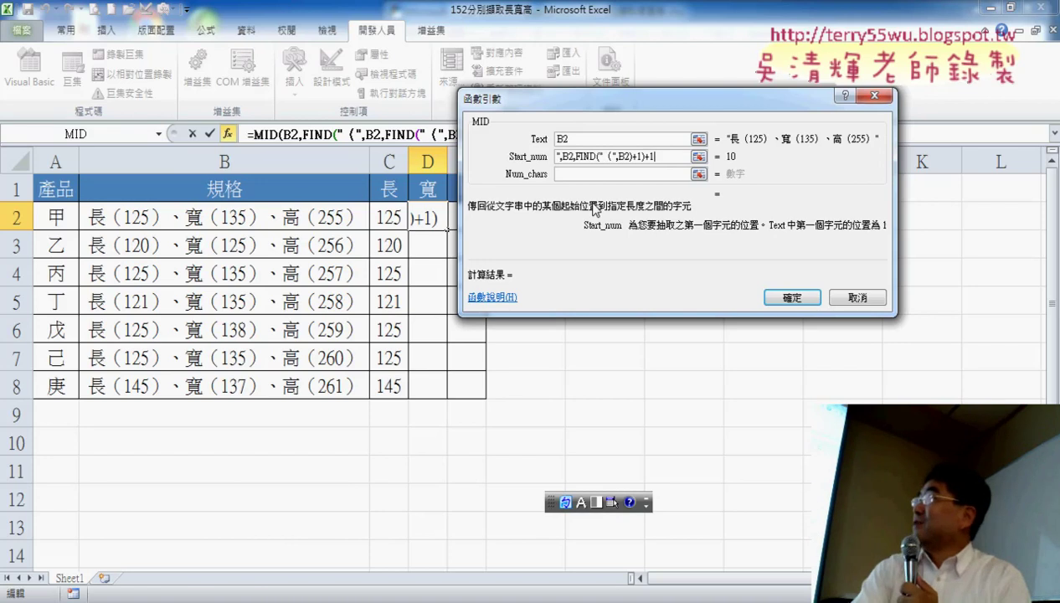
# Set Num_chars to closing-bracket FIND minus opening-bracket FIND minus 1, previewing 135
pyautogui.click(579, 171)
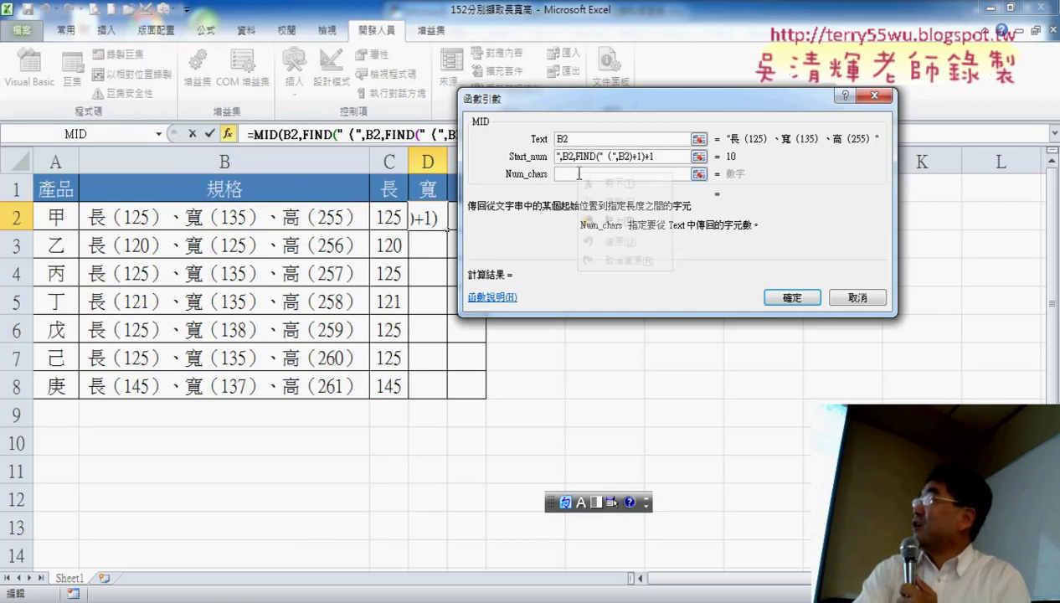
pyautogui.rightClick(572, 172)
pyautogui.click(612, 221)
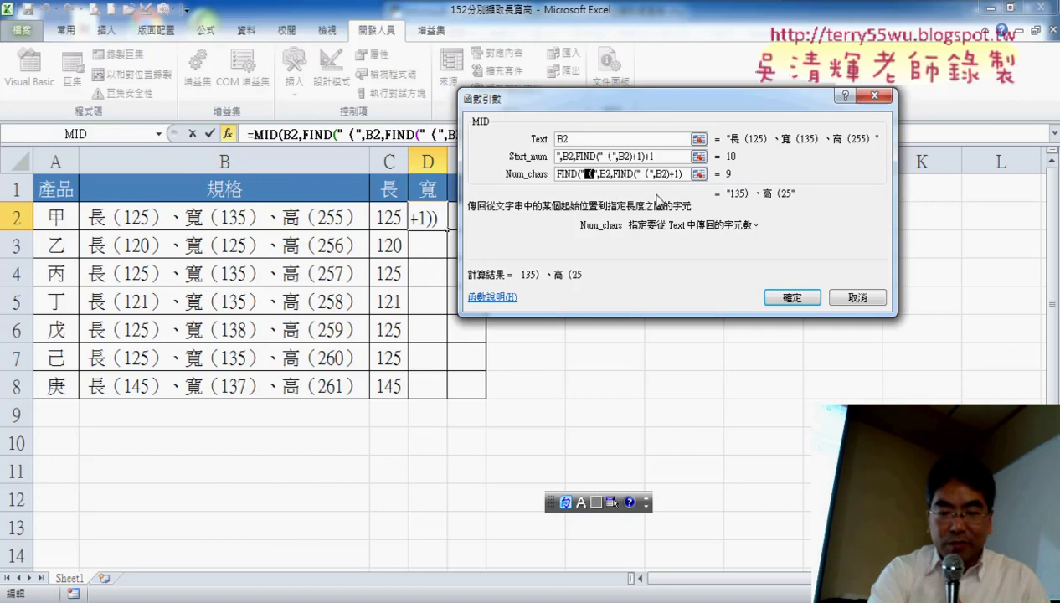
pyautogui.write('）')
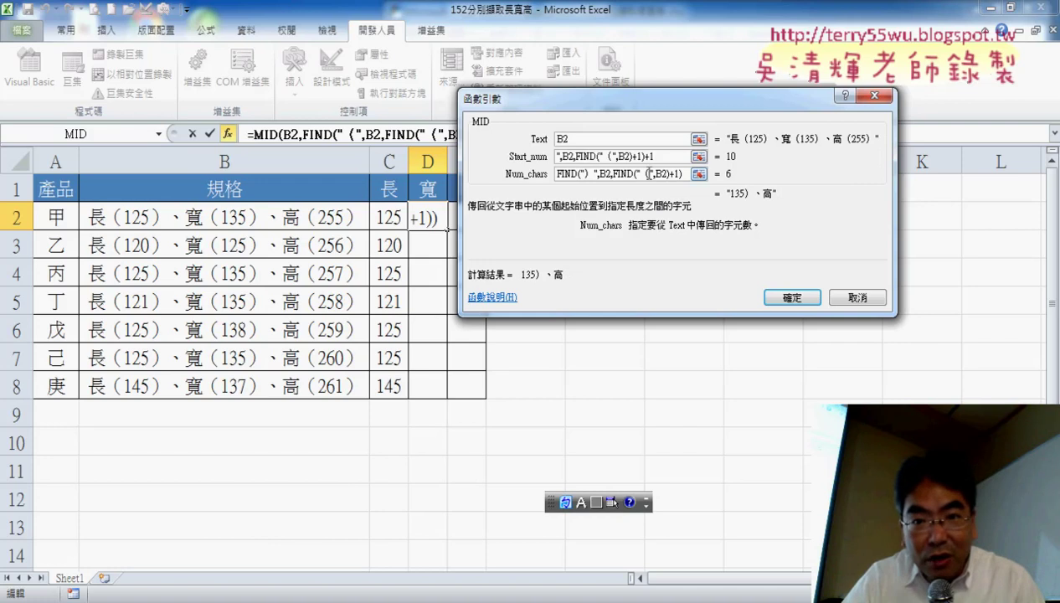
pyautogui.doubleClick(649, 173)
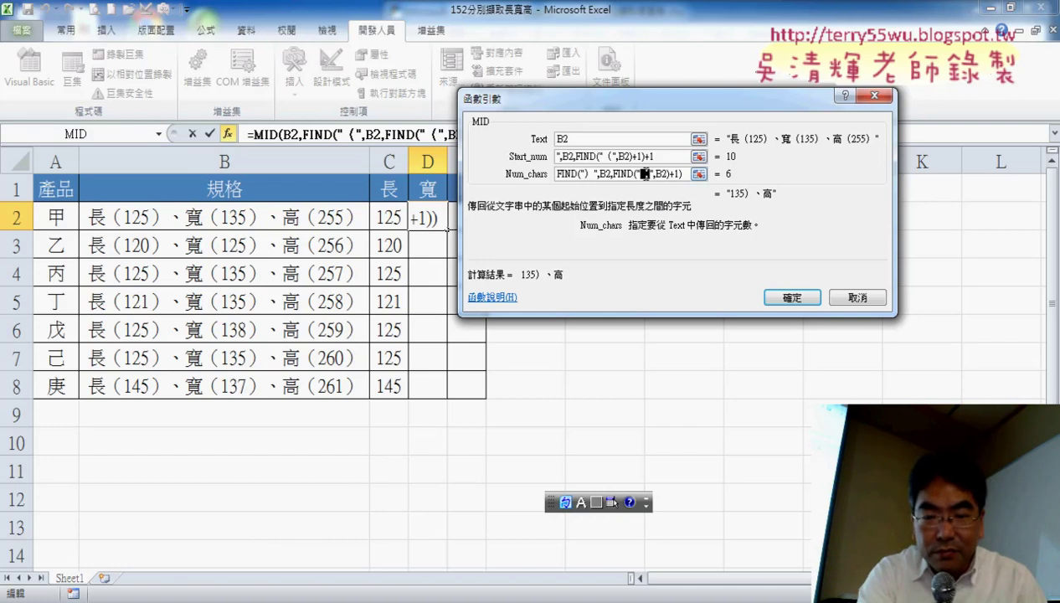
pyautogui.write('）')
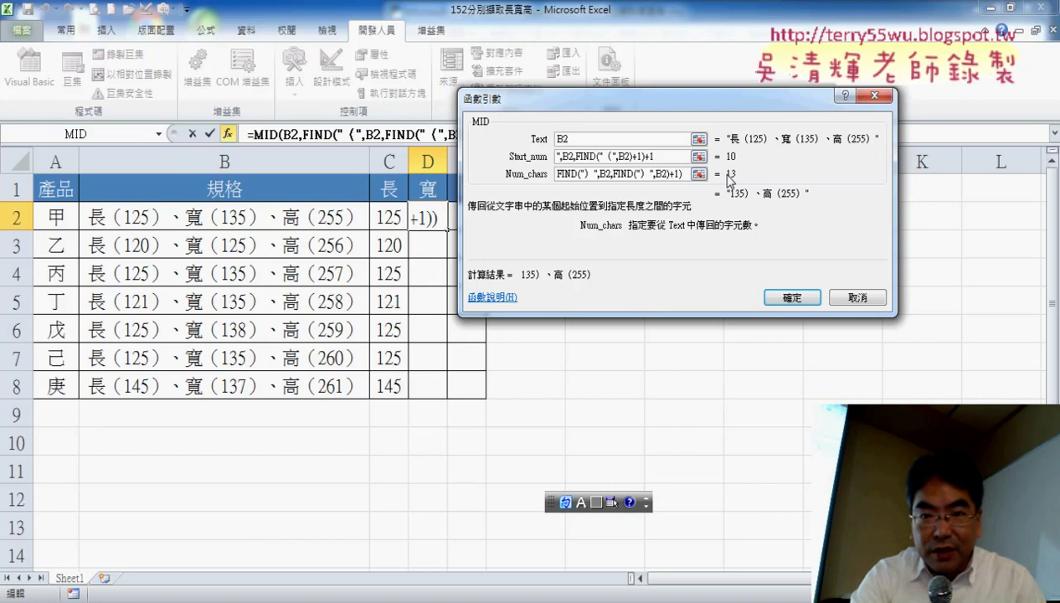
pyautogui.write('-')
pyautogui.press('BackSpace')
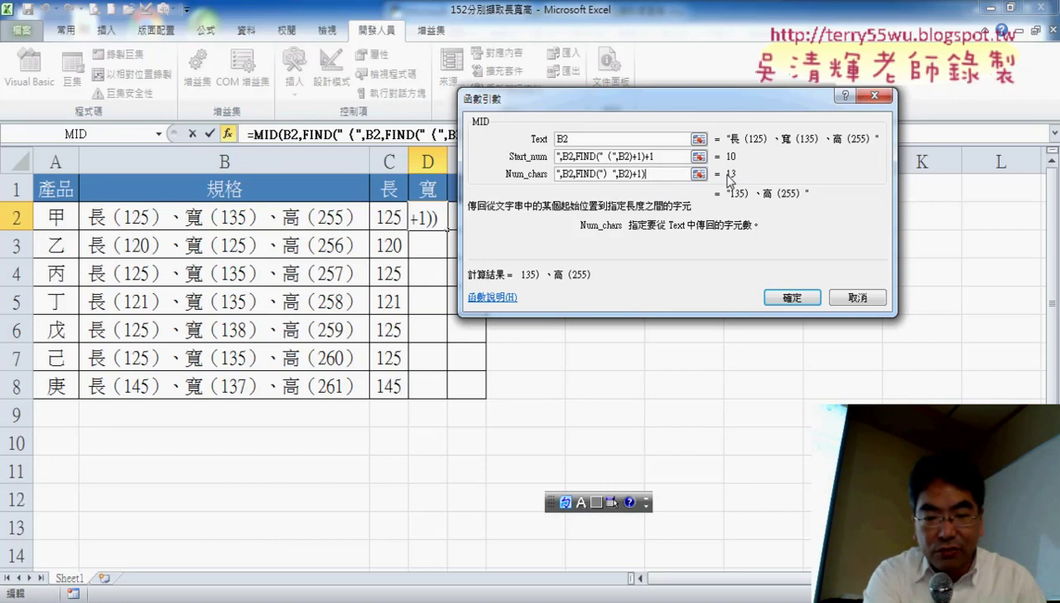
pyautogui.write('-')
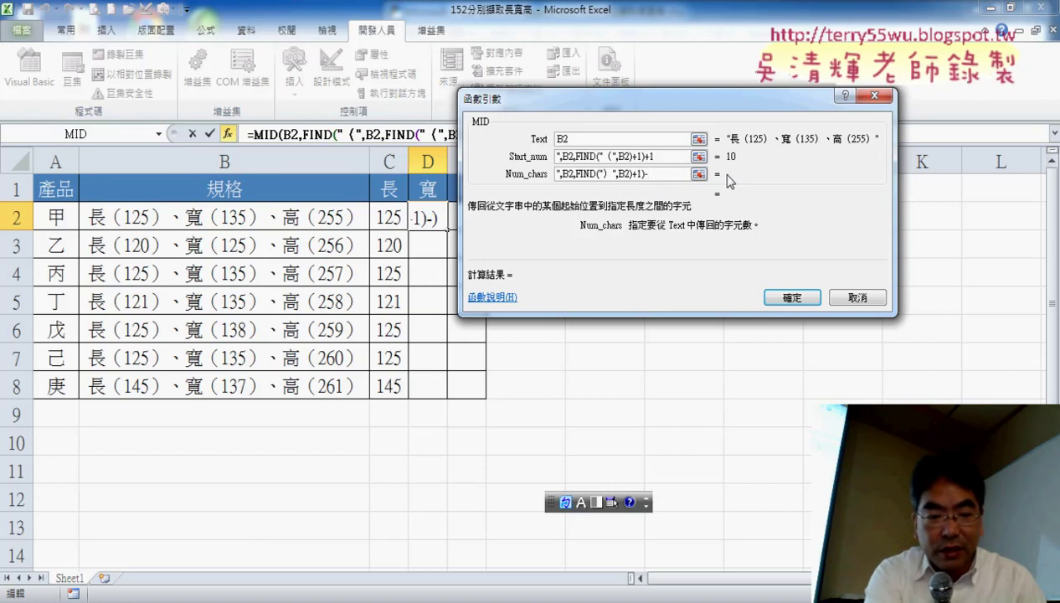
pyautogui.hotkey('ctrl', 'v')
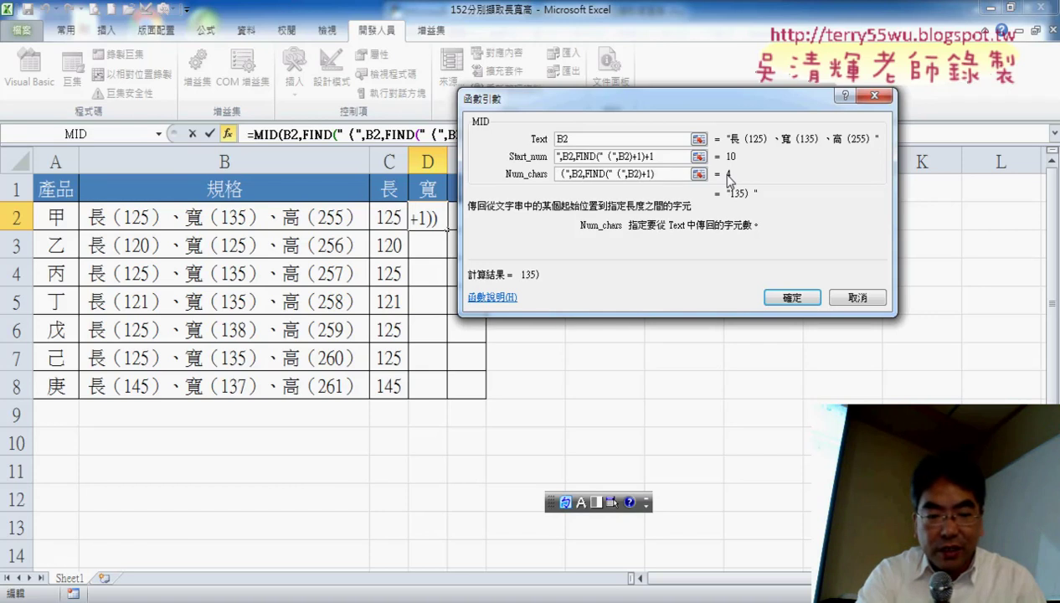
pyautogui.write('-1')
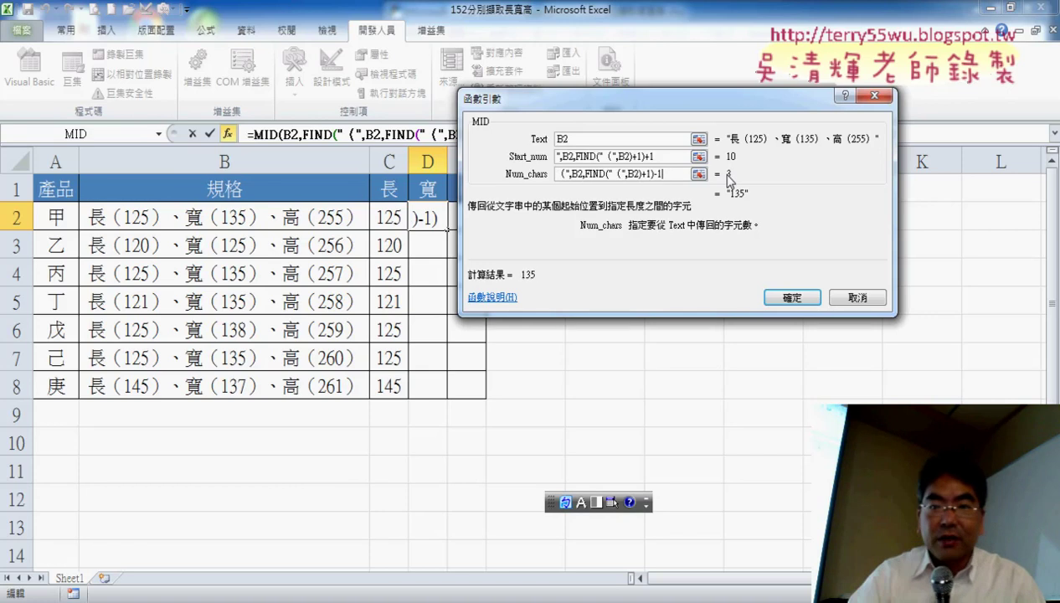
# Confirm D2's width formula, fill it to D8 (135, 125, 135, 135, 138, 135, 137), and copy Sheet1
pyautogui.click(793, 298)
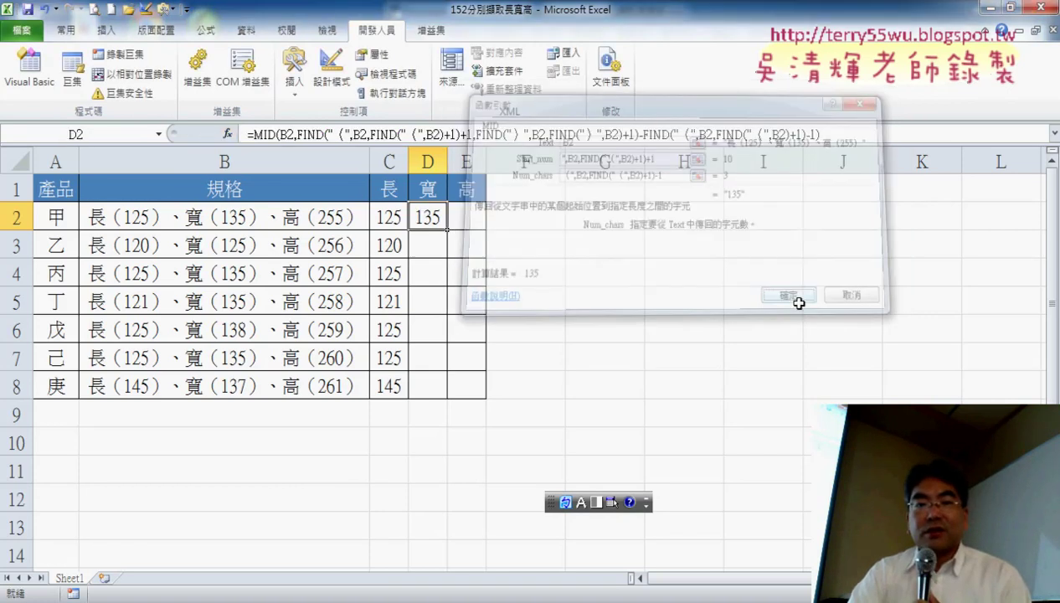
pyautogui.doubleClick(448, 228)
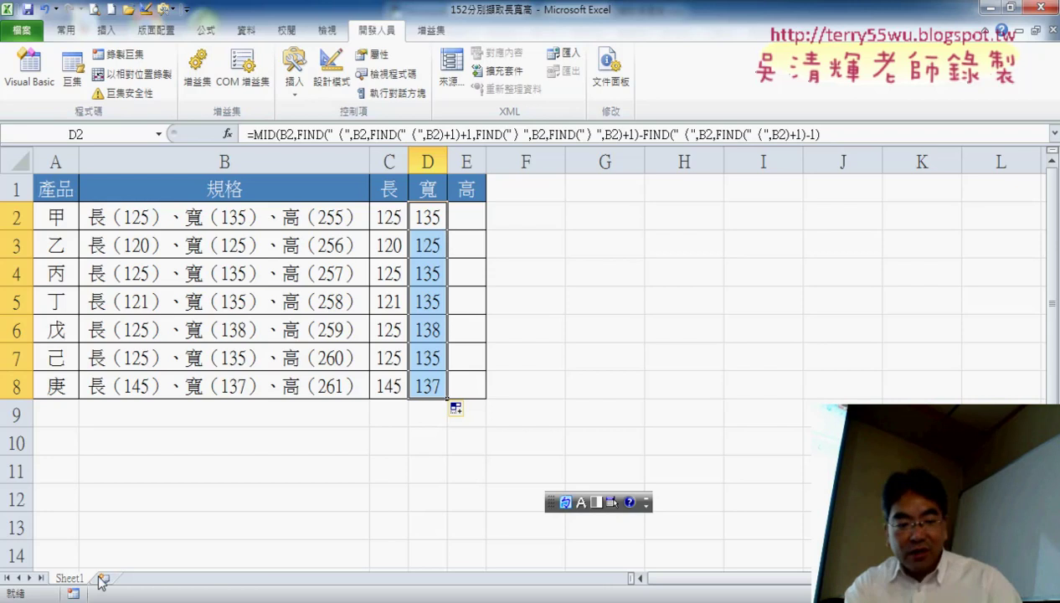
pyautogui.moveTo(99, 578)
pyautogui.mouseDown()
pyautogui.moveTo(117, 578)
pyautogui.moveTo(107, 578)
pyautogui.mouseUp()
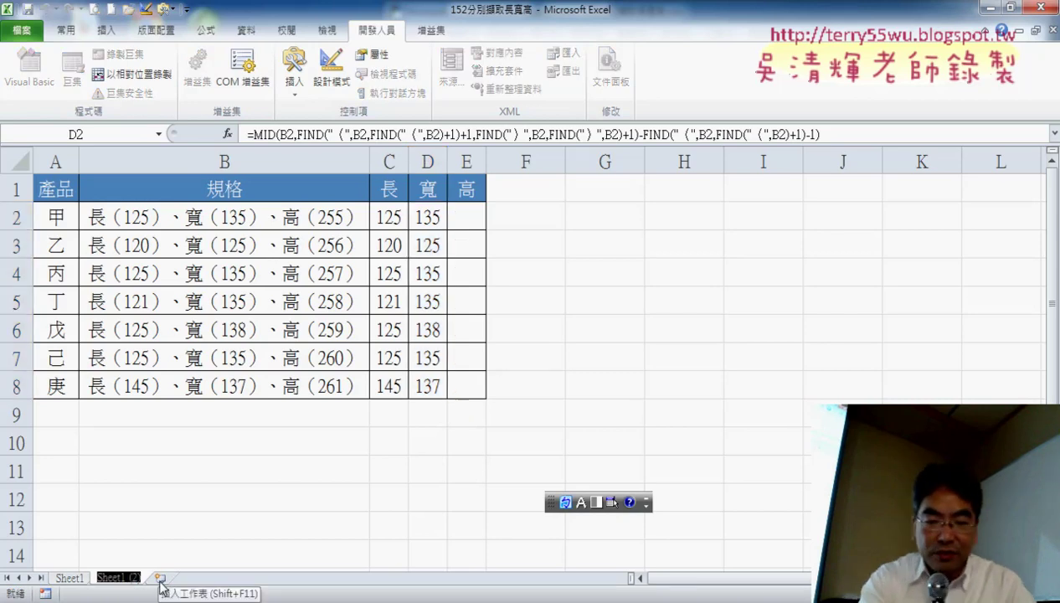
# Rename the copied sheet to 巨集
pyautogui.press('shift')
pyautogui.write('ㄐㄩ')
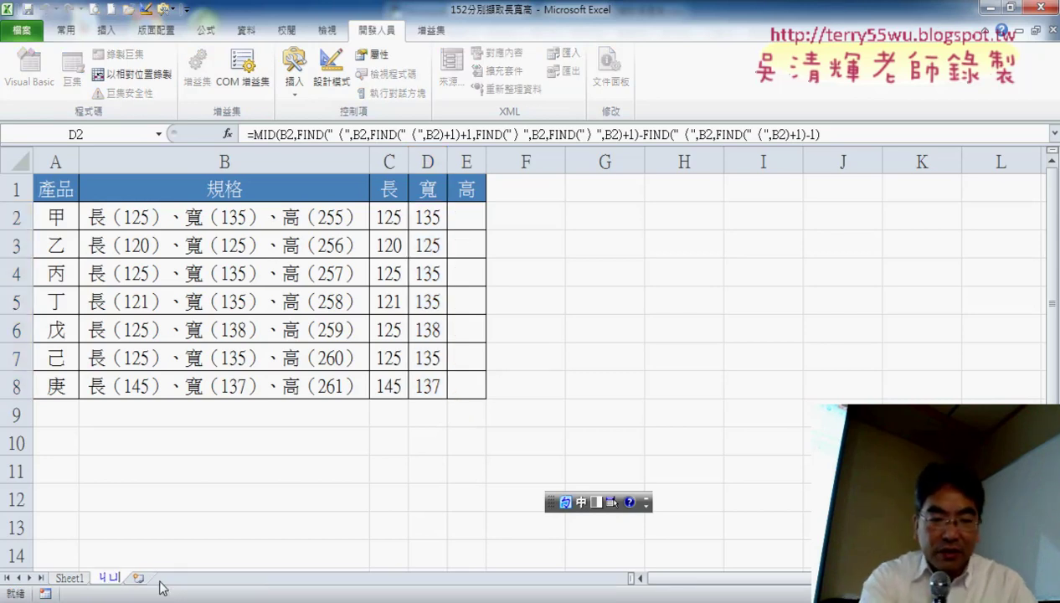
pyautogui.write('4')
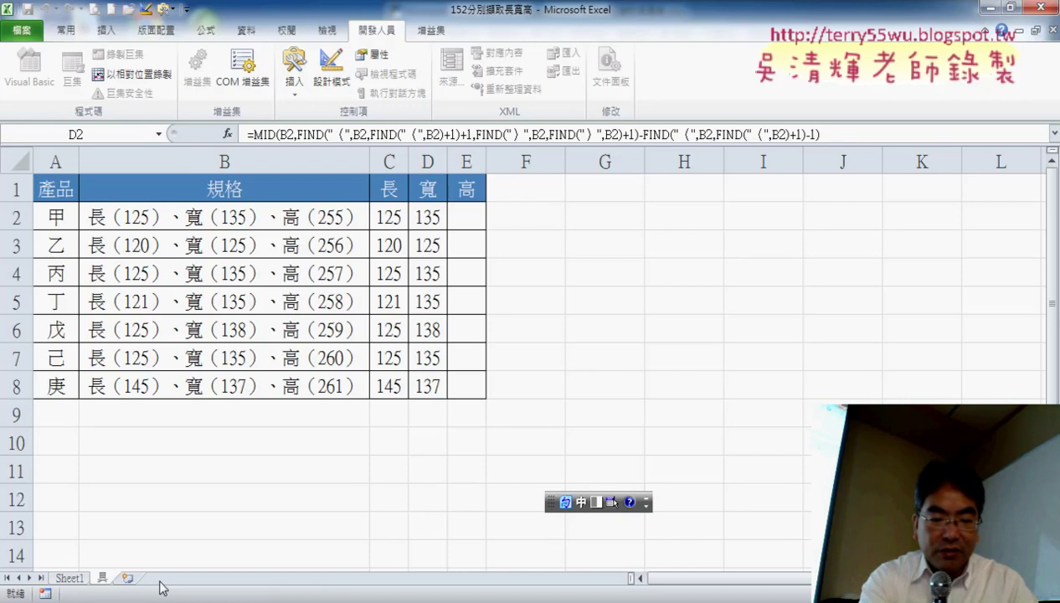
pyautogui.write('ㄐㄧ')
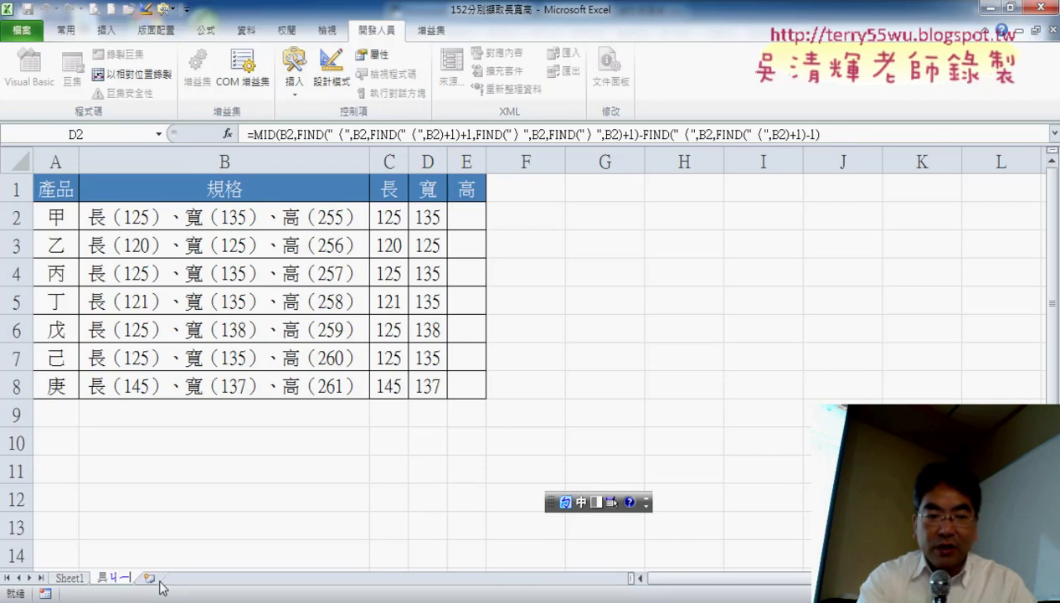
pyautogui.write('6')
pyautogui.hotkey('ctrl', 'shift', 'Down')
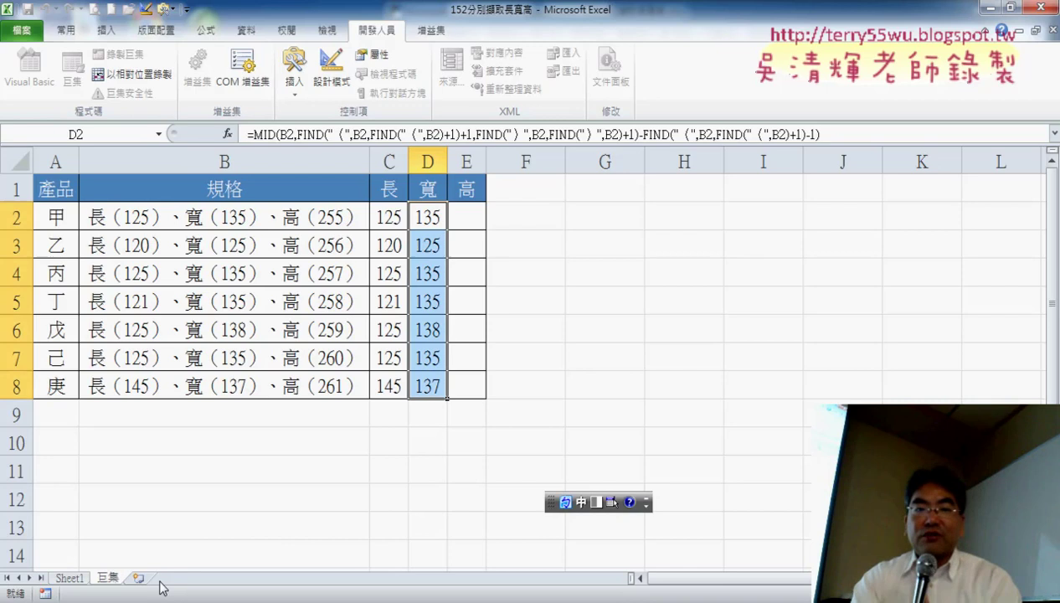
# Clear the length and width values in C2:D8
pyautogui.moveTo(383, 229); pyautogui.dragTo(425, 390)
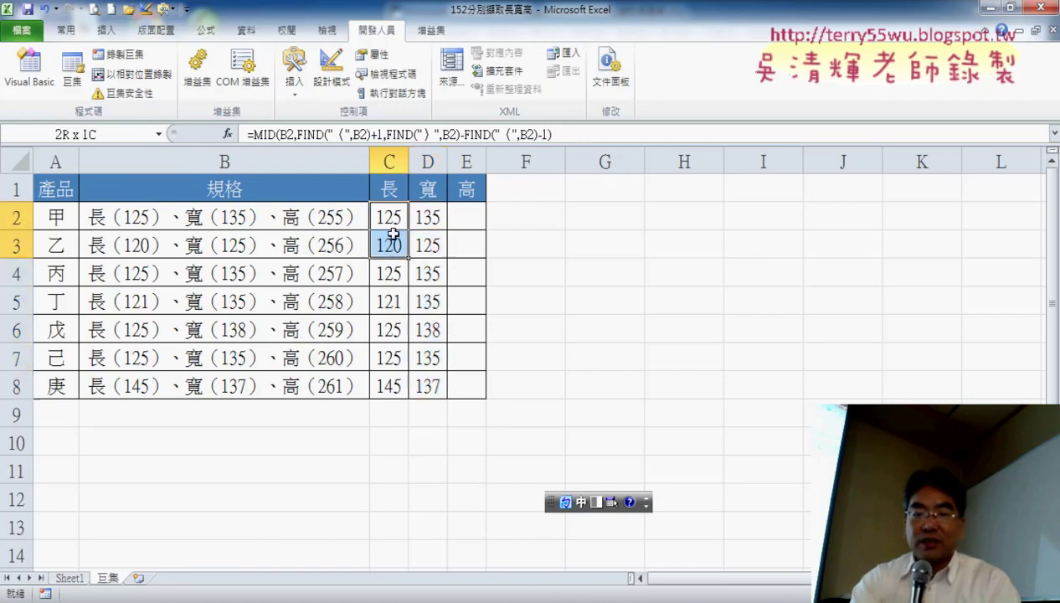
pyautogui.press('Delete')
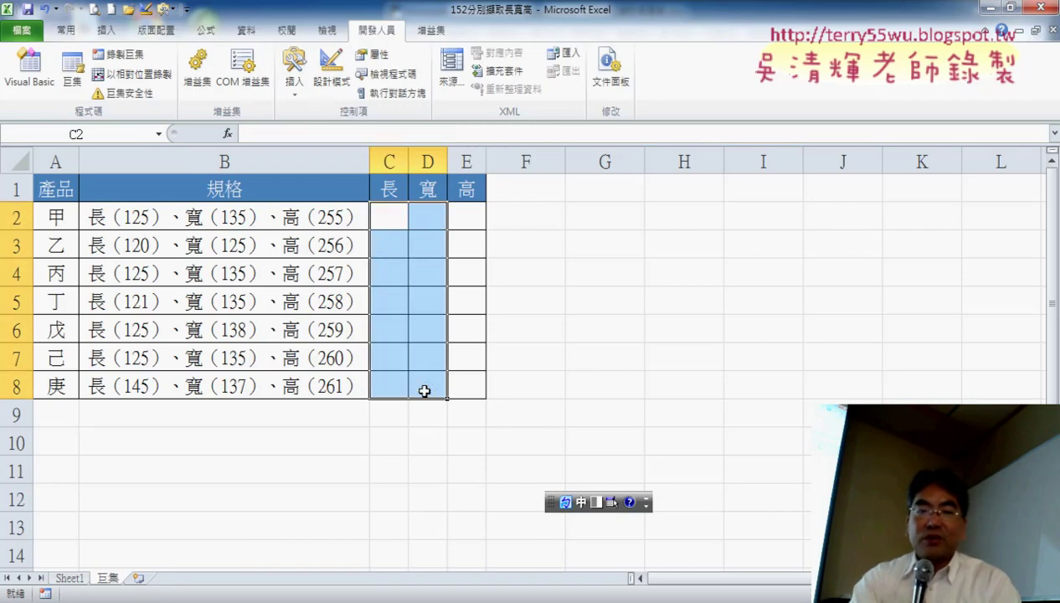
pyautogui.click(557, 366)
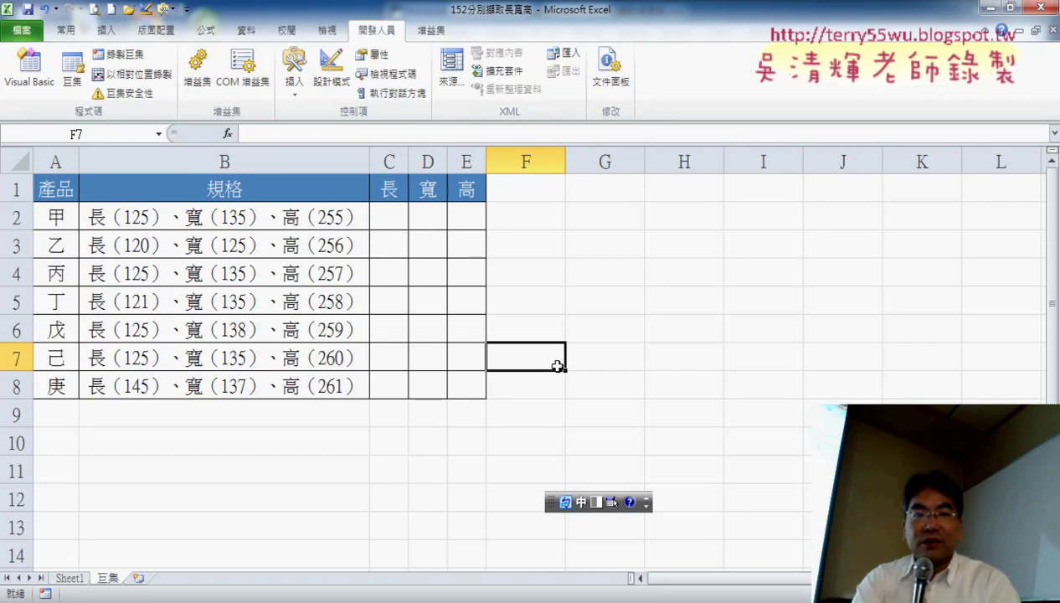
# Launch Text to Columns on B2:B8 with Fixed width and advance to the column-break step
pyautogui.click(245, 32)
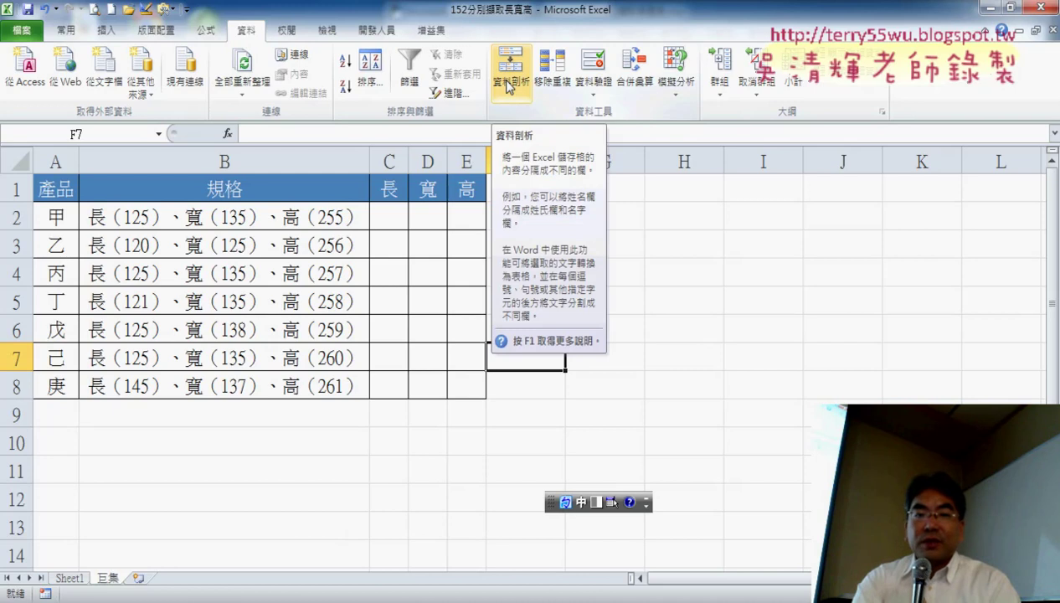
pyautogui.moveTo(284, 216); pyautogui.dragTo(277, 387)
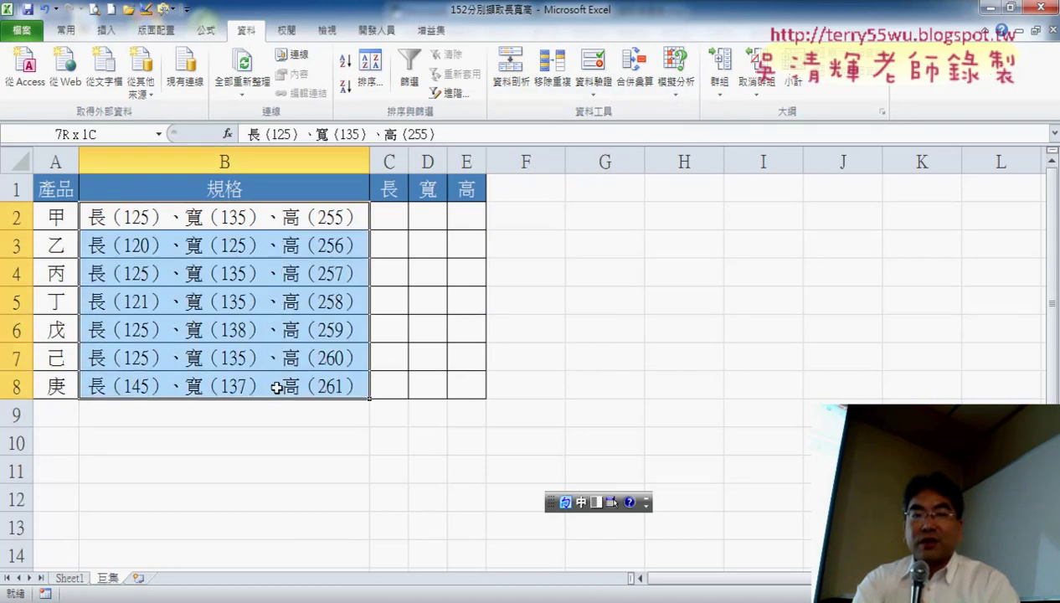
pyautogui.click(514, 71)
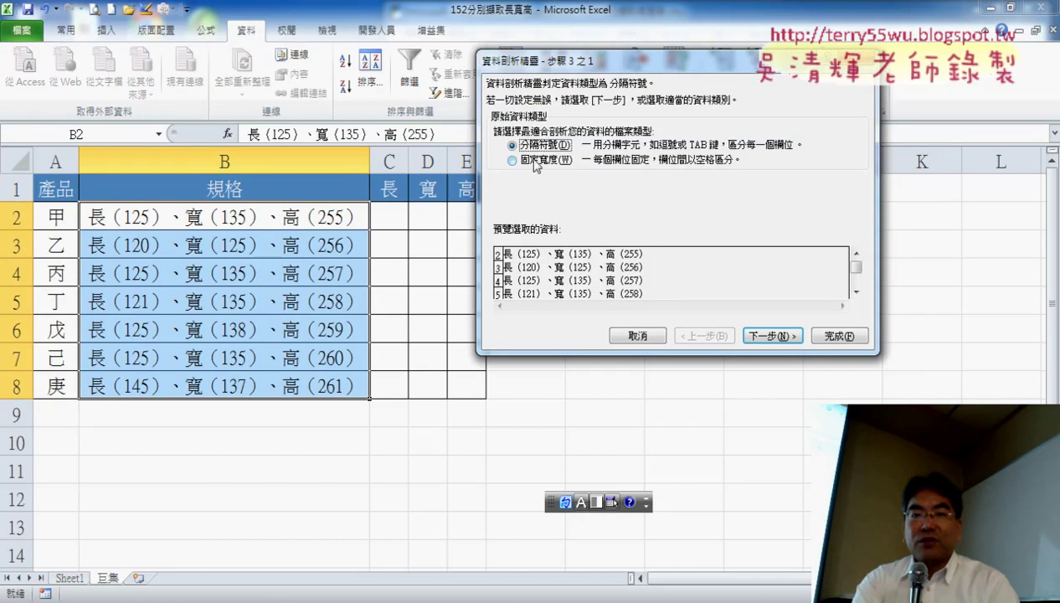
pyautogui.moveTo(578, 67); pyautogui.dragTo(614, 74)
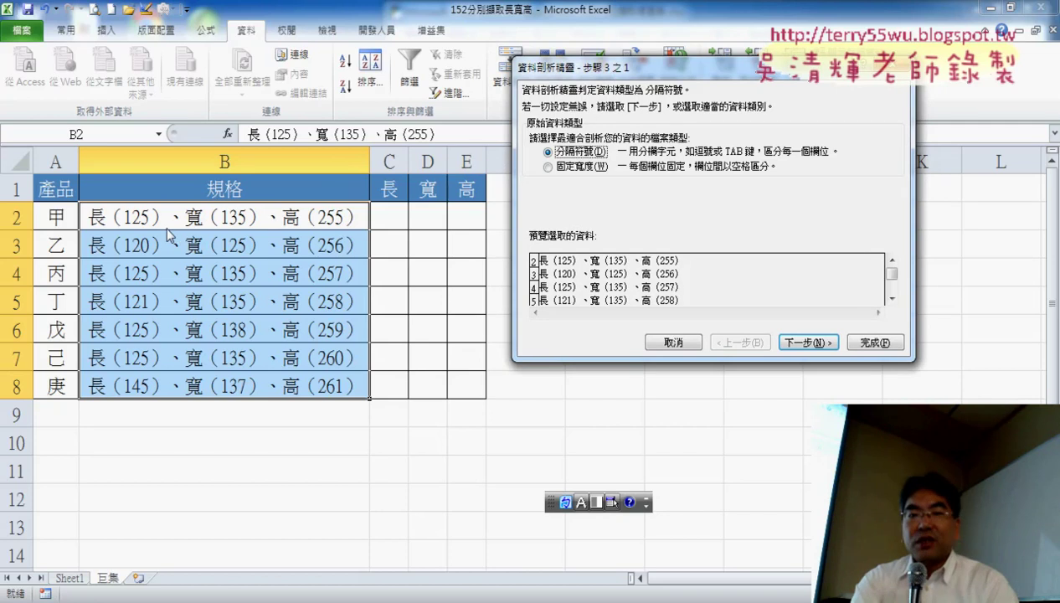
pyautogui.click(567, 168)
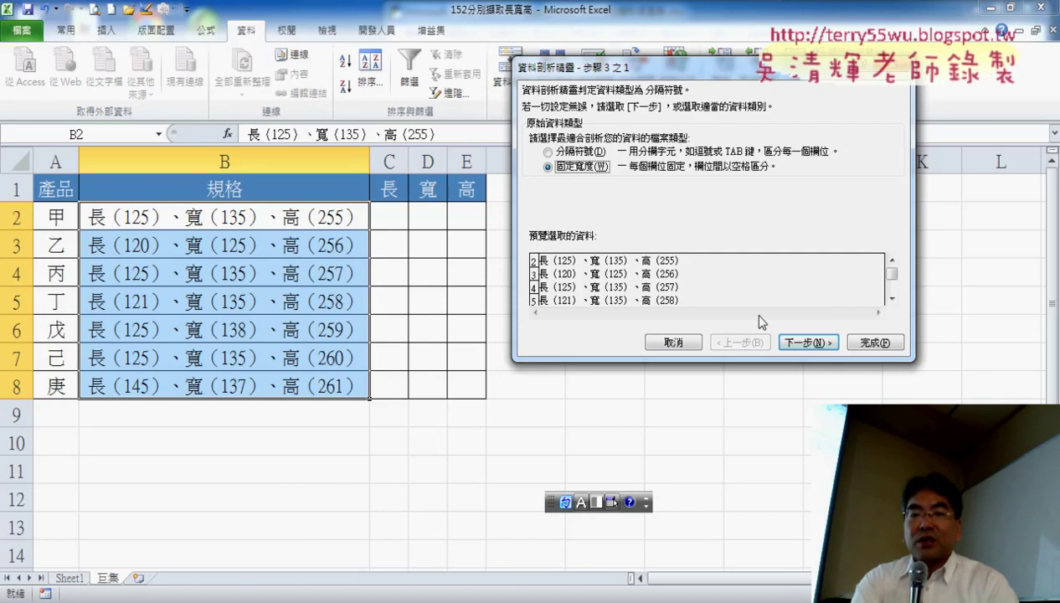
pyautogui.click(800, 345)
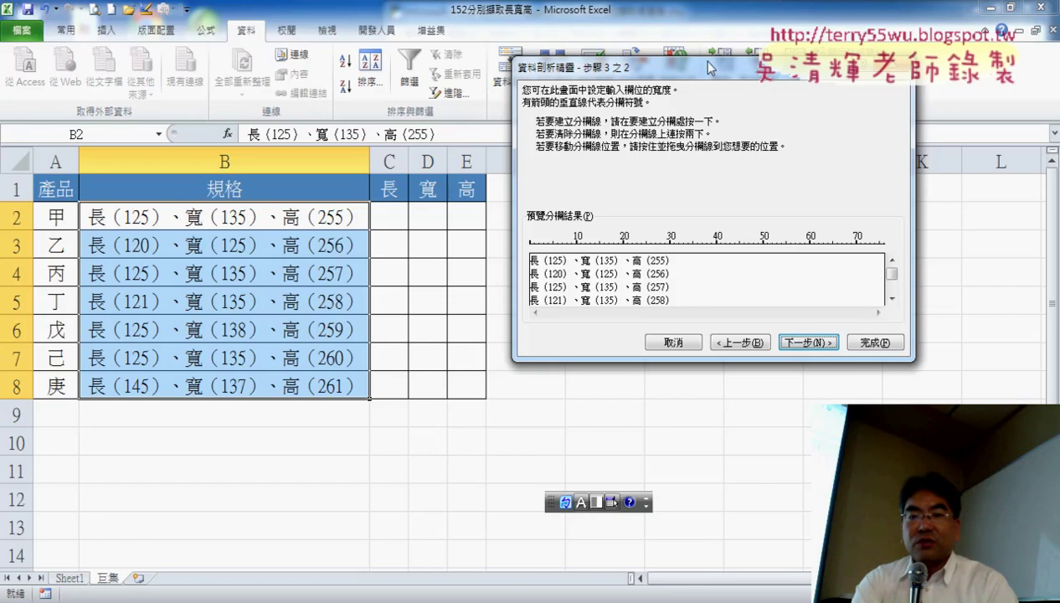
# Add break lines around the length, width and height numbers, the last just past (255)
pyautogui.moveTo(709, 67); pyautogui.dragTo(751, 68)
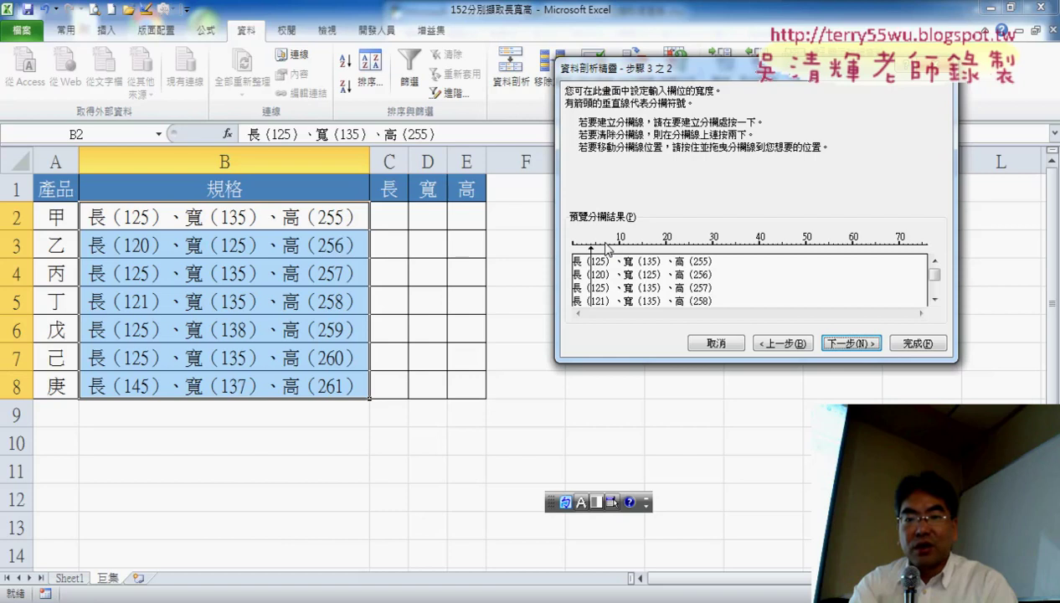
pyautogui.click(605, 246)
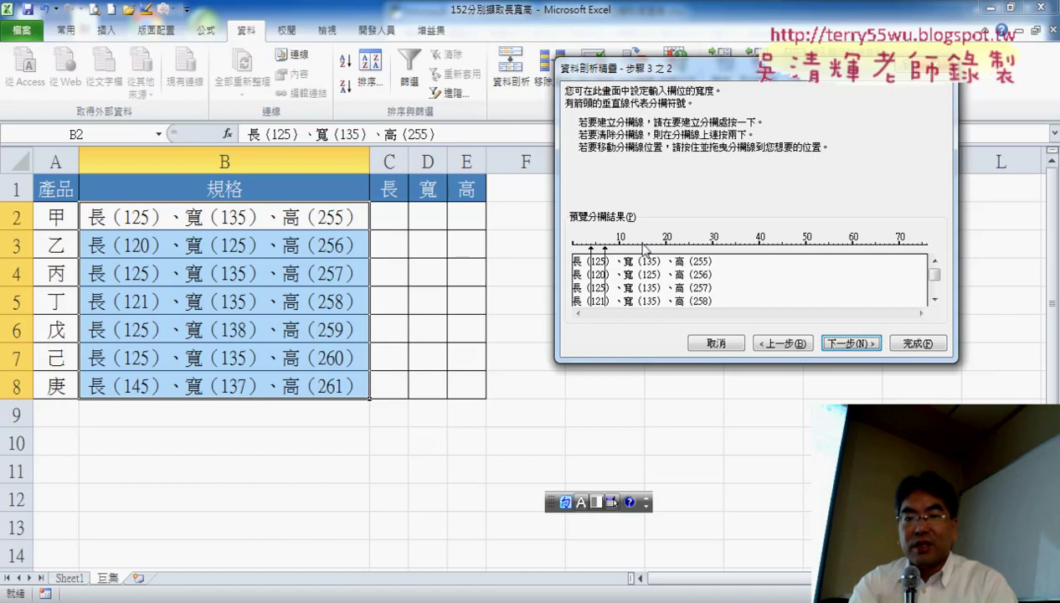
pyautogui.click(642, 245)
pyautogui.click(657, 245)
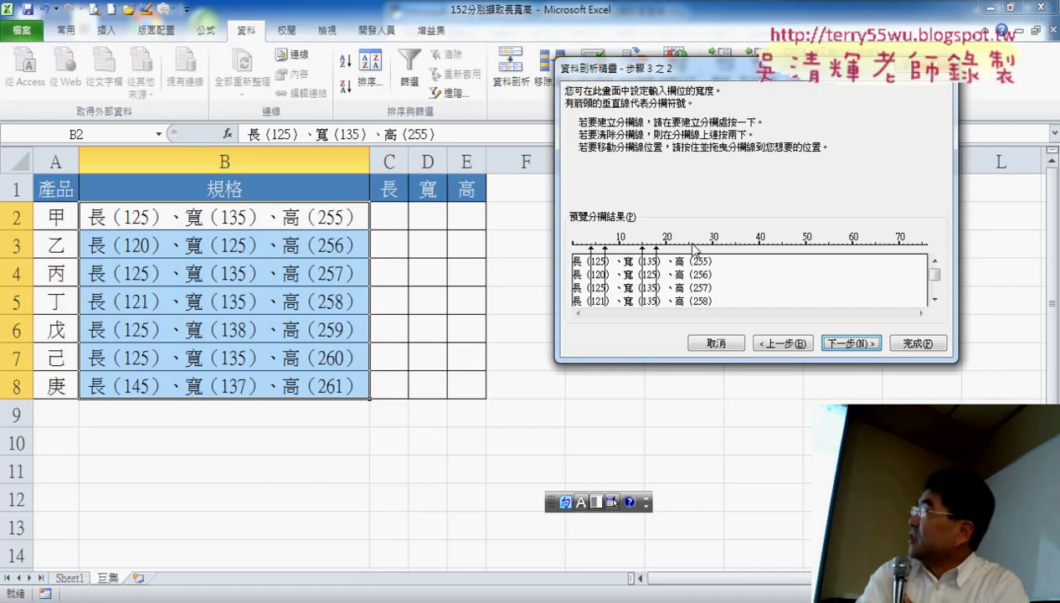
pyautogui.click(687, 247)
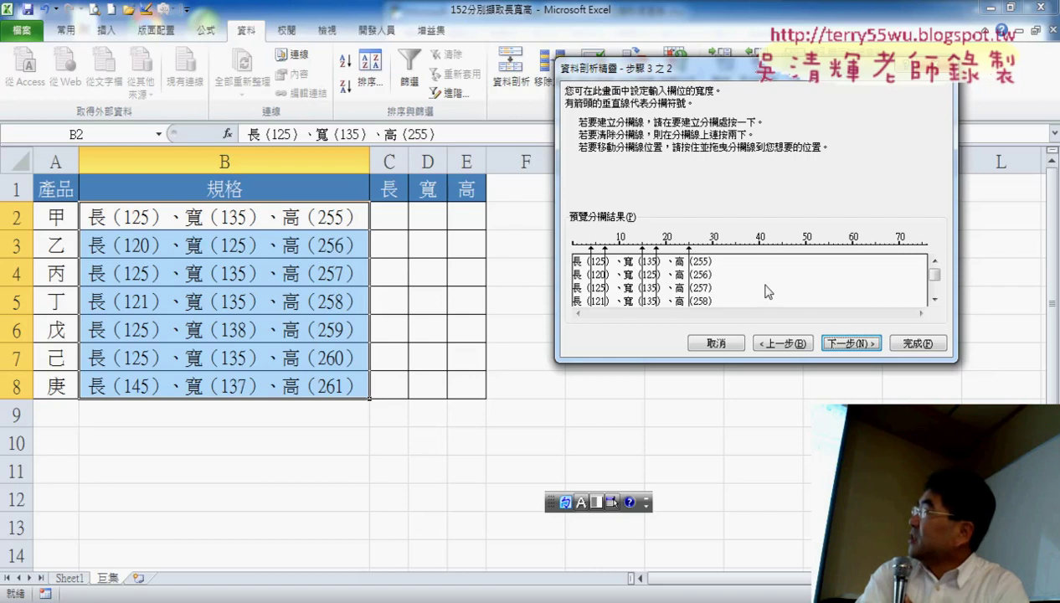
pyautogui.moveTo(690, 250); pyautogui.dragTo(693, 249)
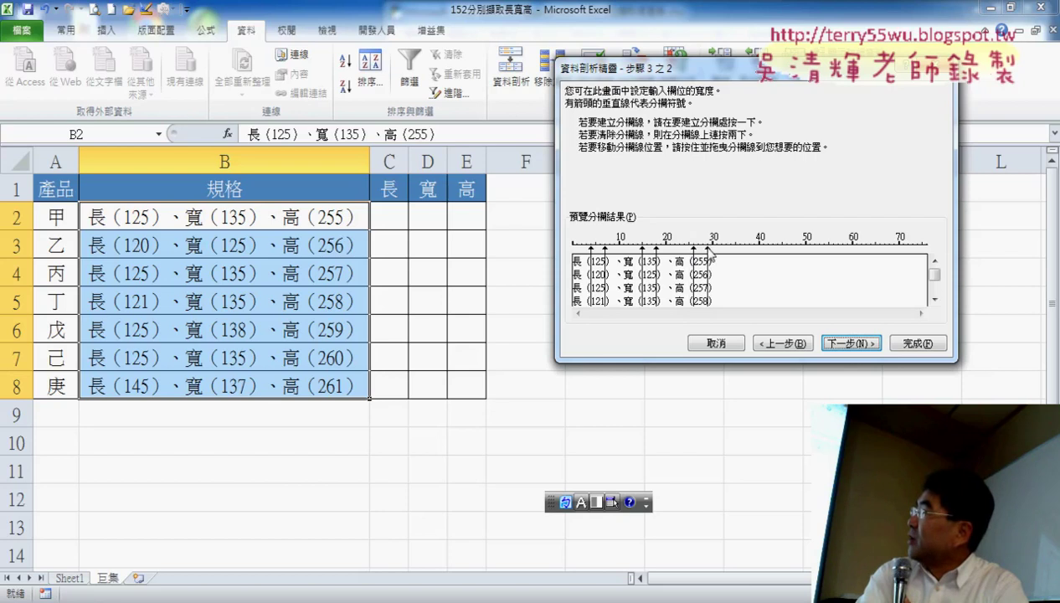
pyautogui.moveTo(710, 251); pyautogui.dragTo(709, 251)
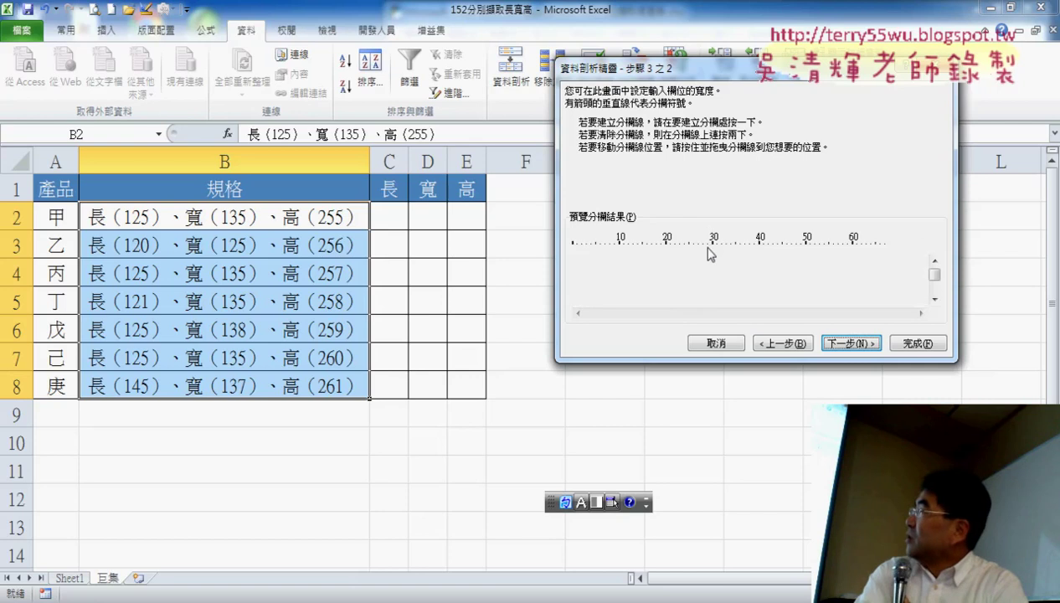
pyautogui.click(829, 343)
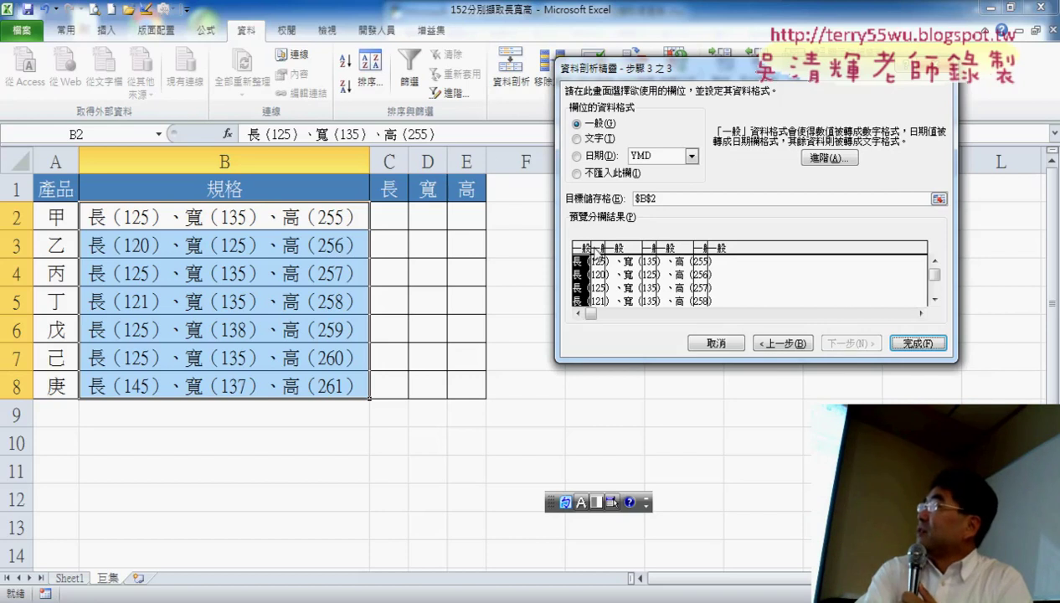
# Set the first, 、寬 and remaining text columns to Do not import
pyautogui.click(614, 175)
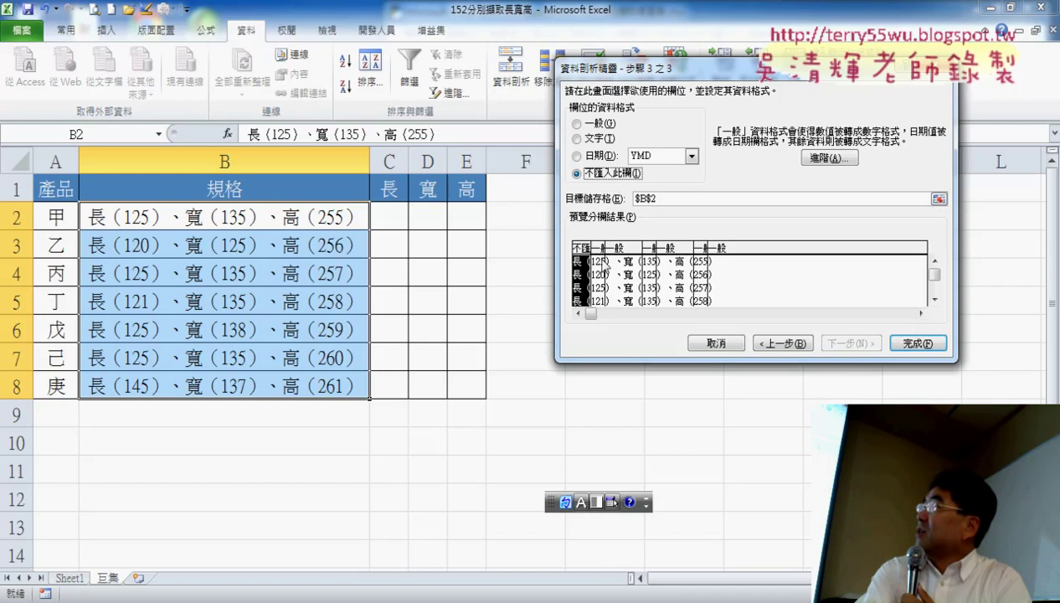
pyautogui.click(621, 273)
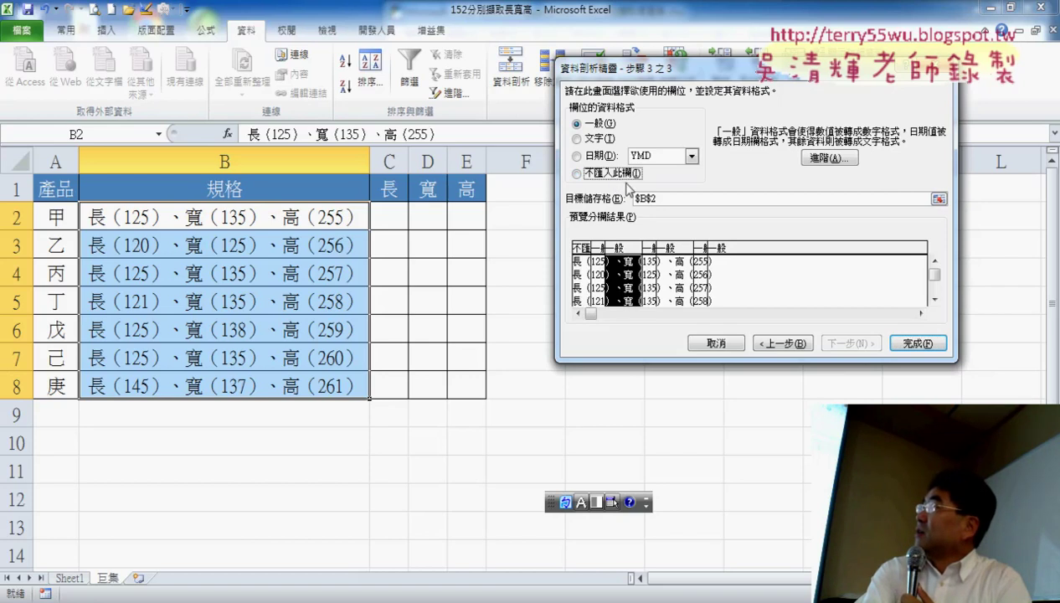
pyautogui.click(618, 173)
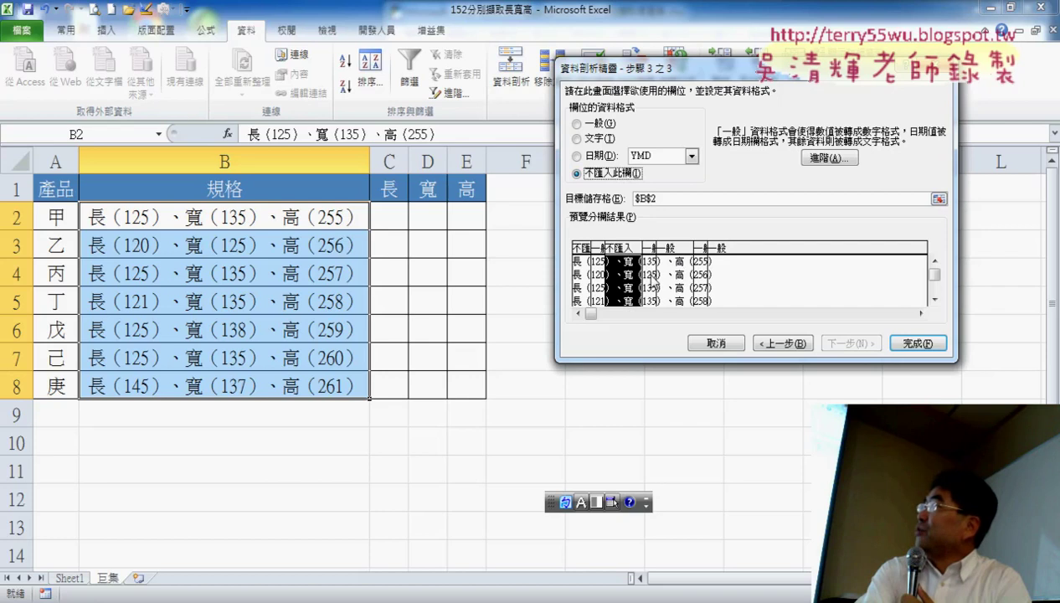
pyautogui.click(677, 281)
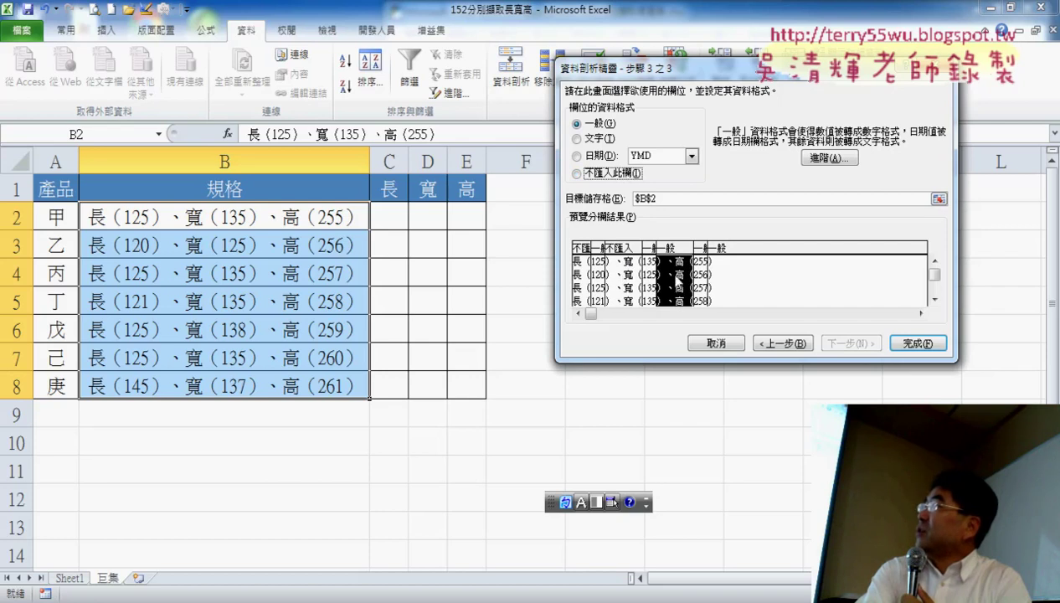
pyautogui.click(612, 178)
pyautogui.click(720, 285)
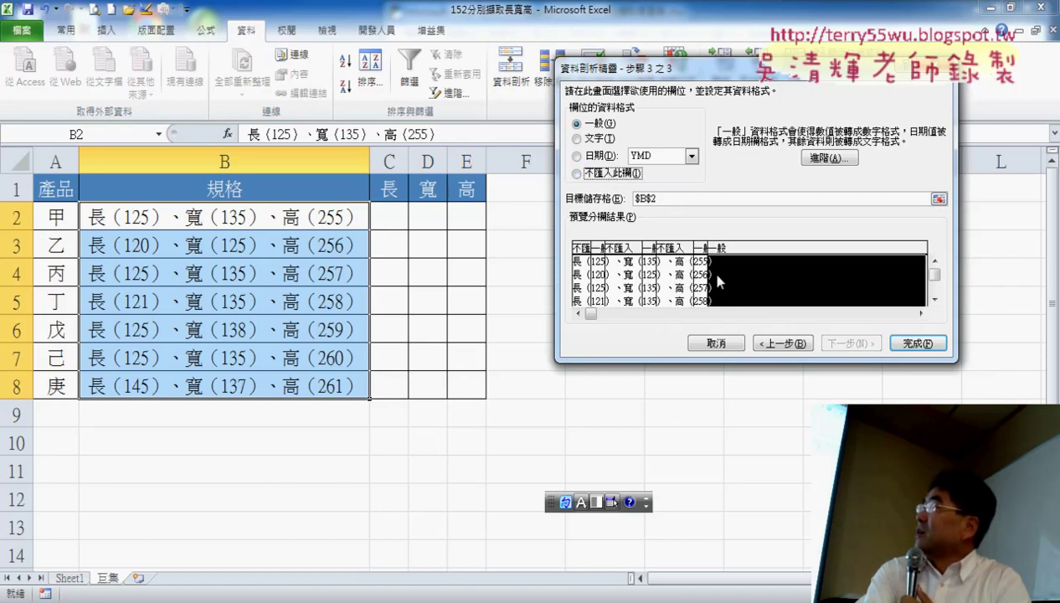
pyautogui.click(603, 176)
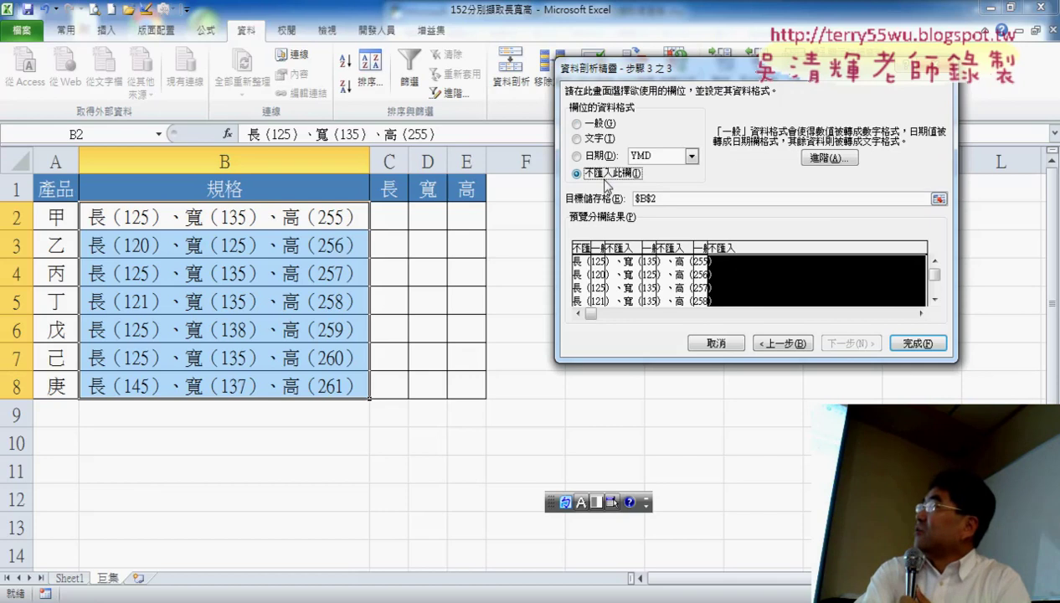
# Set the destination to $C$2 and finish the wizard
pyautogui.click(630, 201)
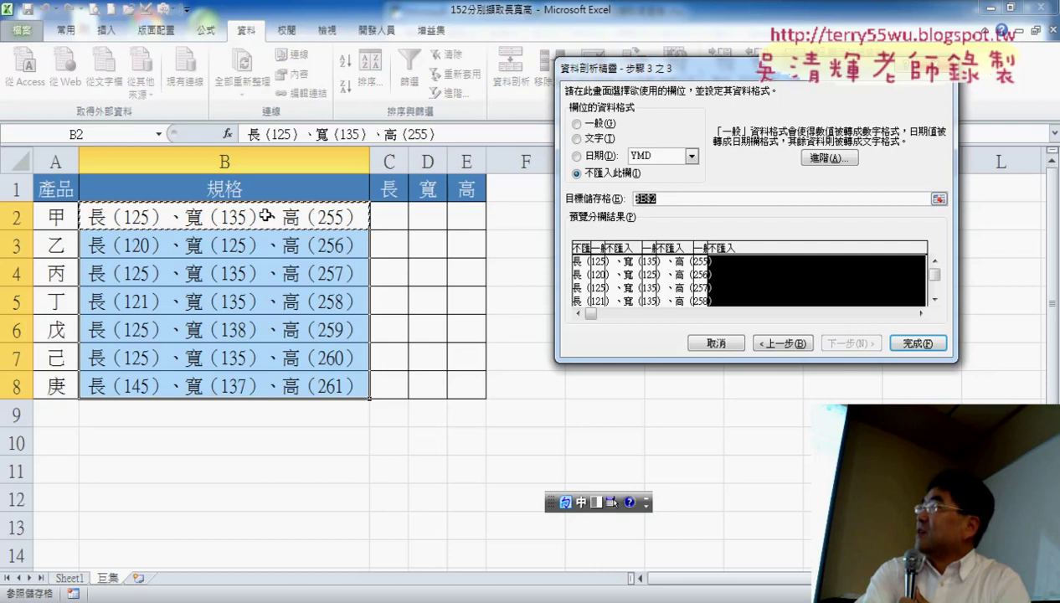
pyautogui.click(390, 214)
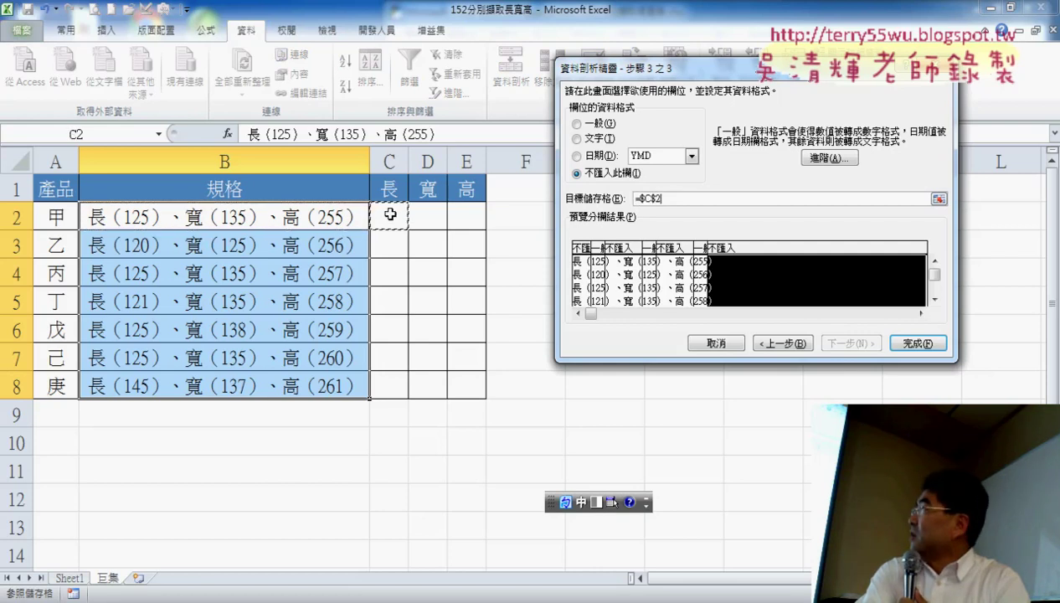
pyautogui.click(902, 346)
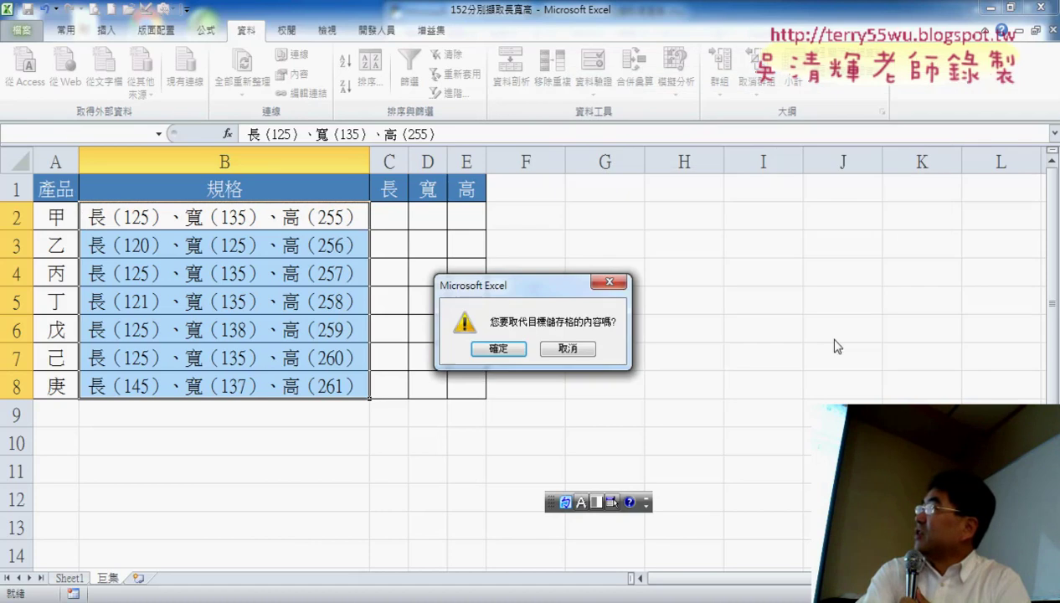
# Accept replacing the destination contents so C2:E8 receive the split numbers
pyautogui.moveTo(556, 293); pyautogui.dragTo(668, 213)
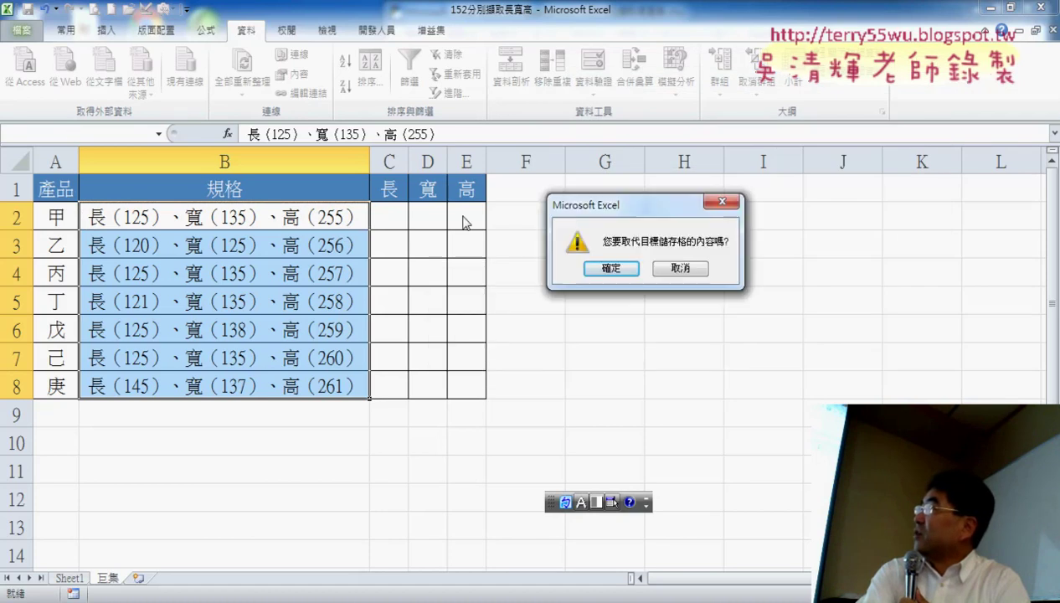
pyautogui.click(624, 269)
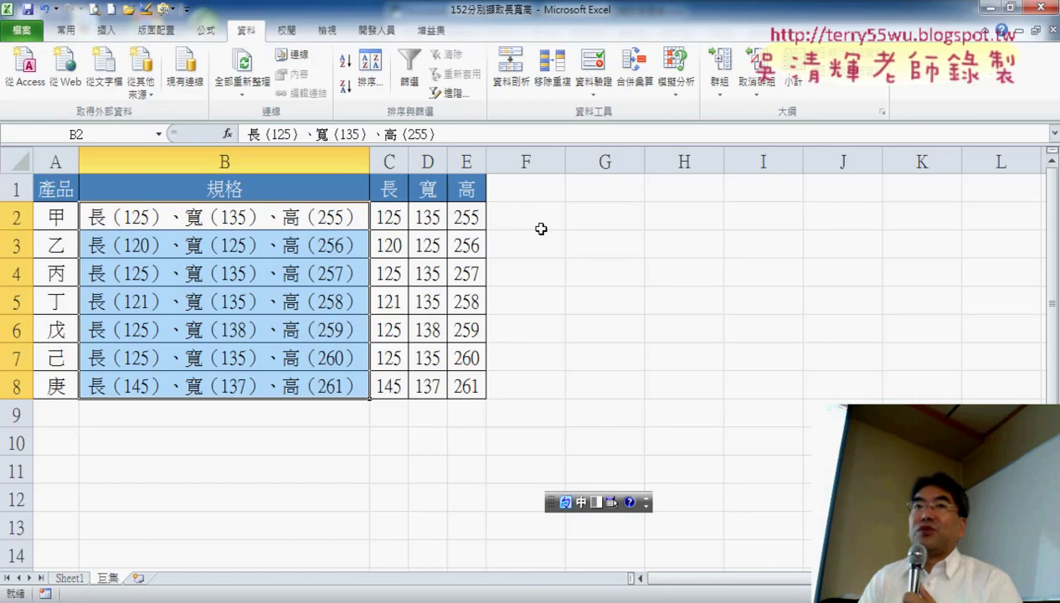
# Reselect B2:B8 and restart Text to Columns with Fixed width
pyautogui.click(632, 233)
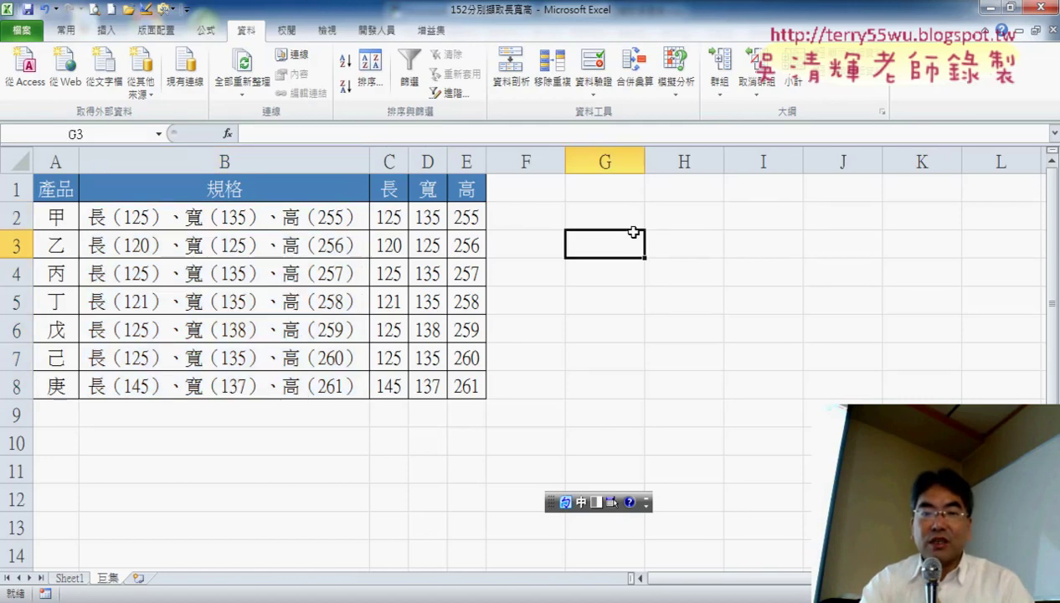
pyautogui.moveTo(270, 217); pyautogui.dragTo(274, 386)
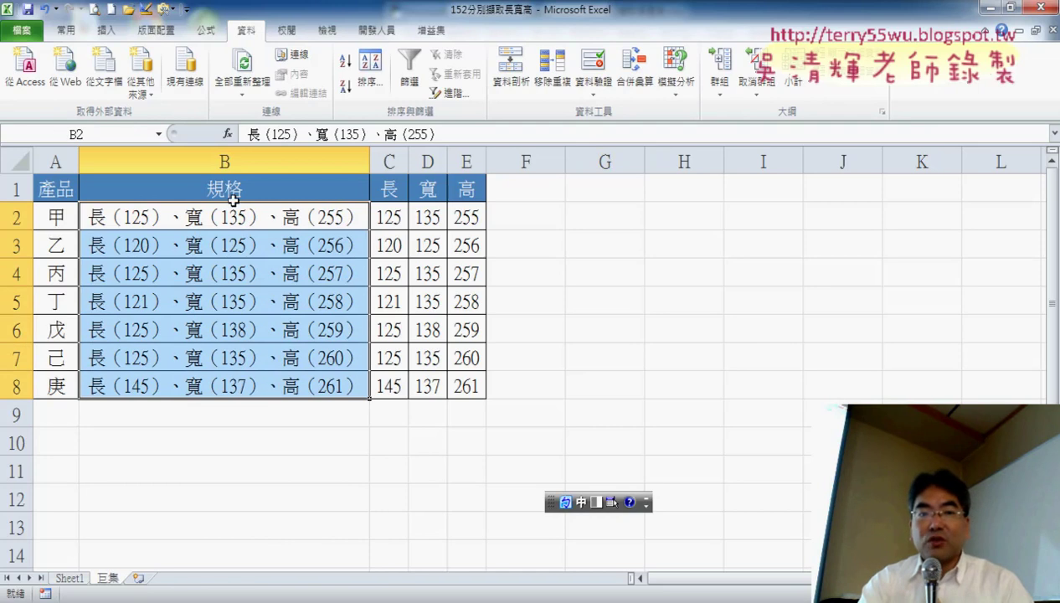
pyautogui.click(233, 161)
pyautogui.click(233, 219)
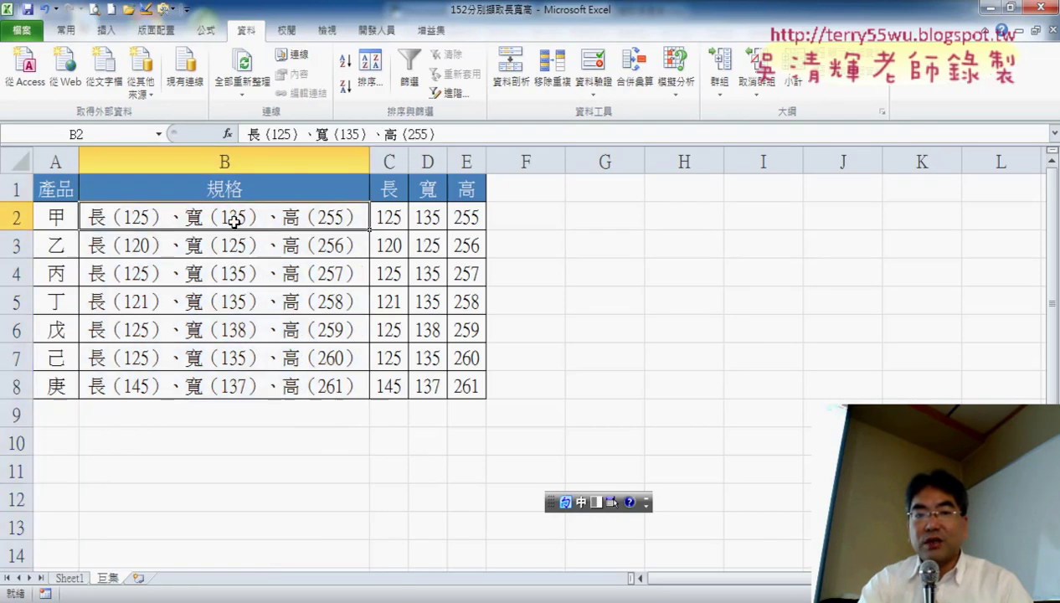
pyautogui.moveTo(233, 218); pyautogui.dragTo(241, 381)
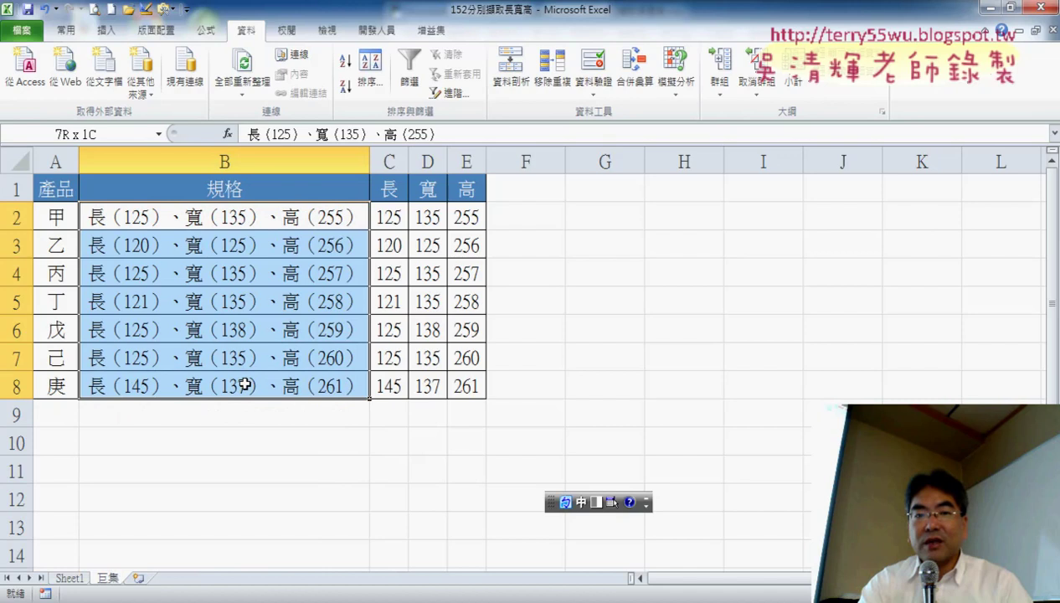
pyautogui.click(511, 84)
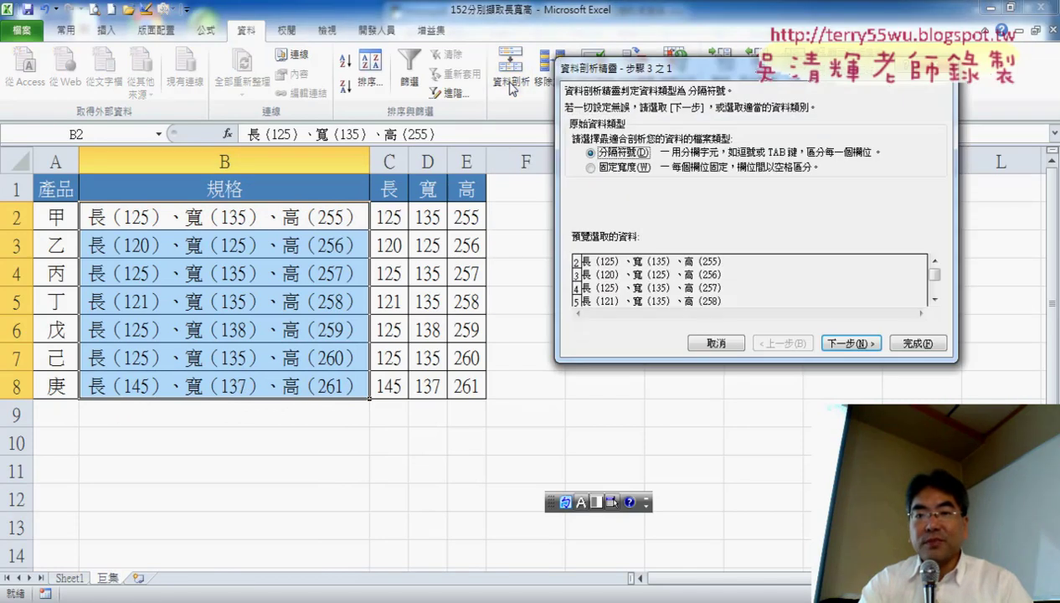
pyautogui.click(609, 168)
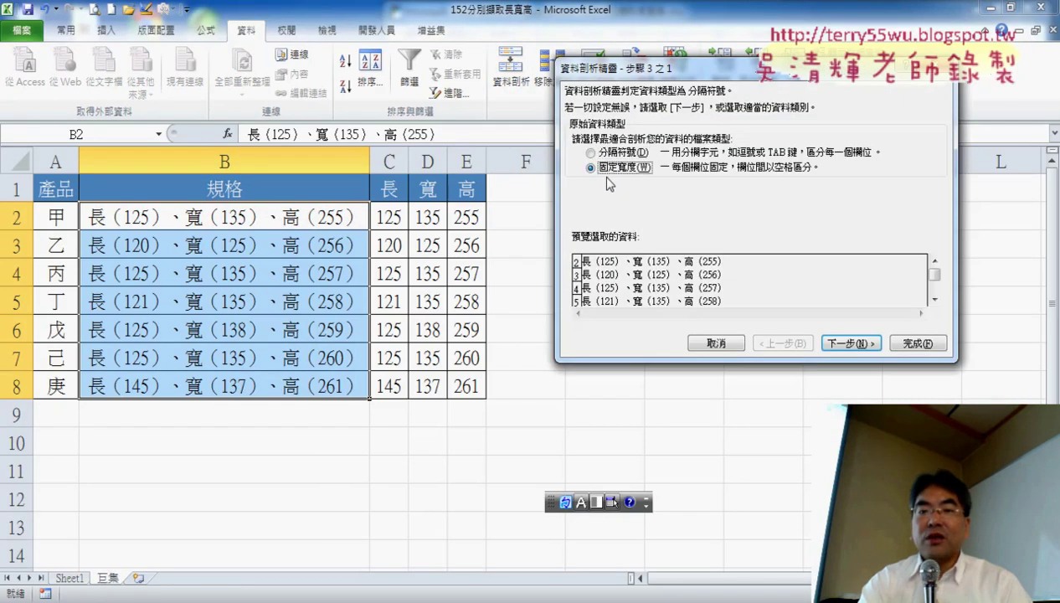
pyautogui.click(854, 346)
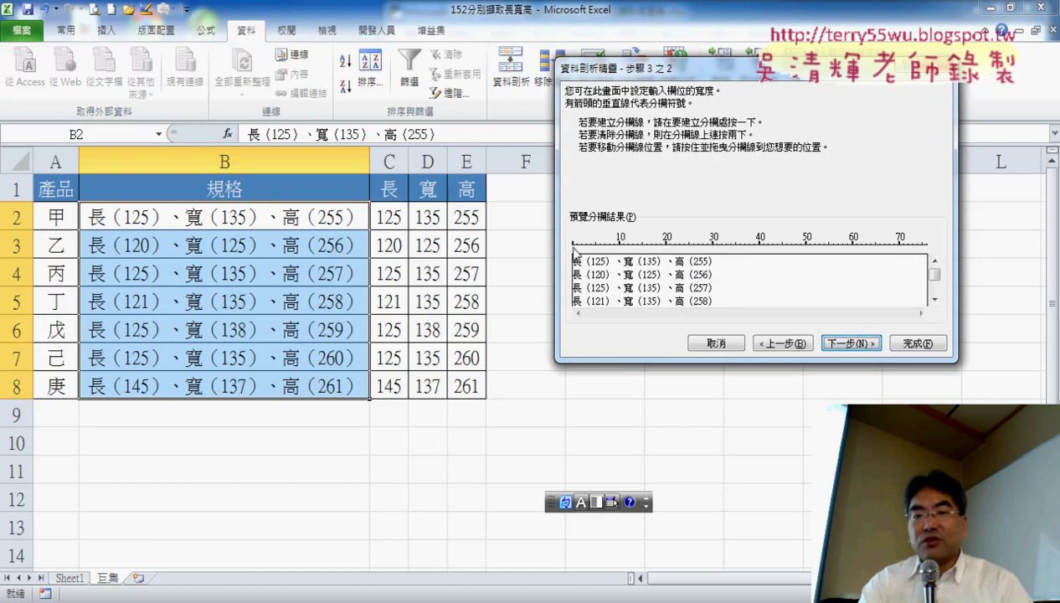
# Place breaks before and after the length and width numbers
pyautogui.click(590, 247)
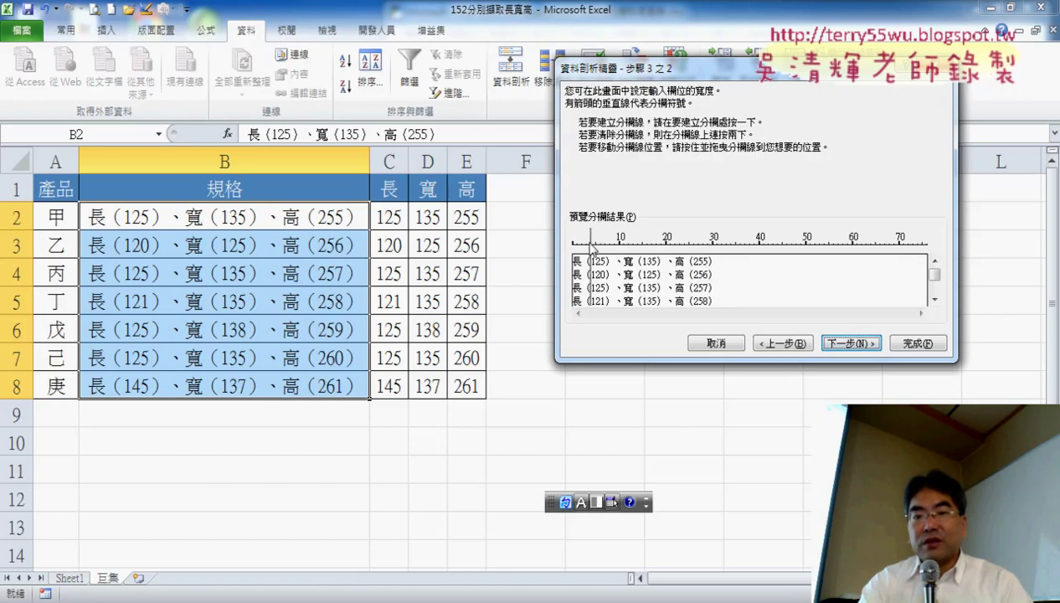
pyautogui.click(643, 245)
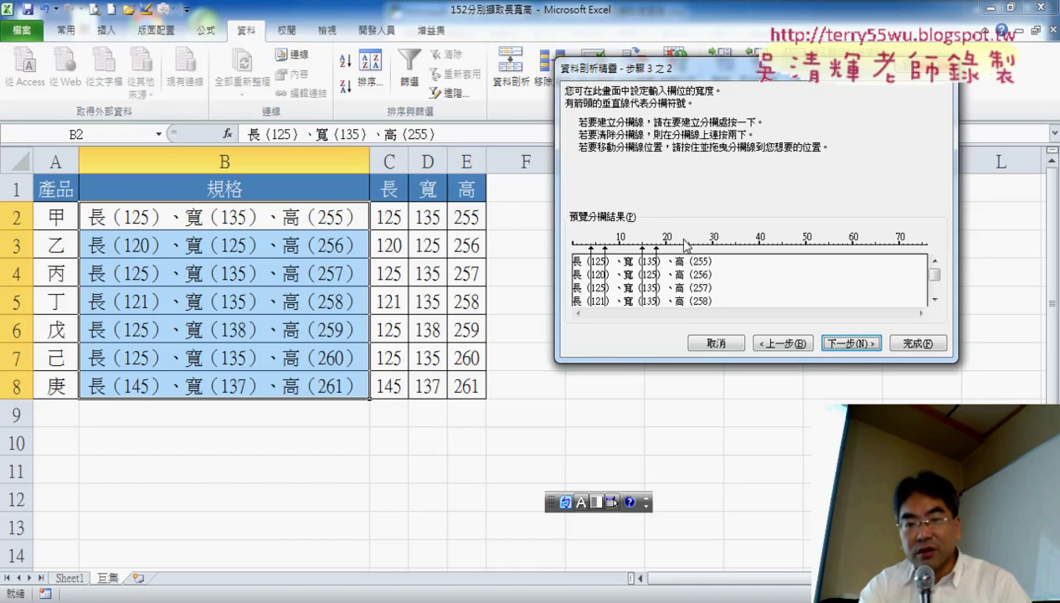
pyautogui.click(694, 245)
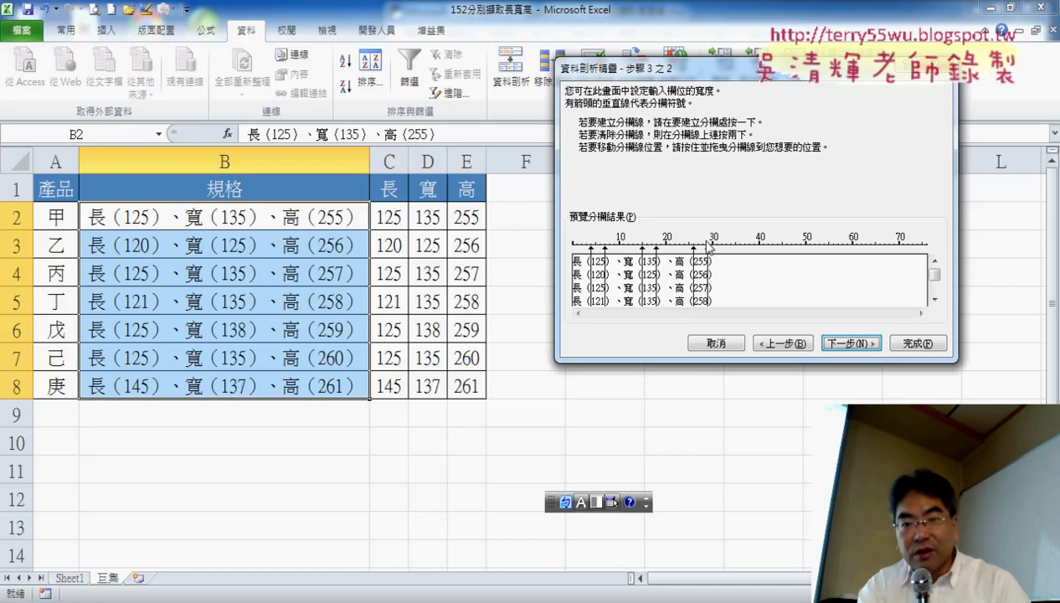
pyautogui.click(708, 246)
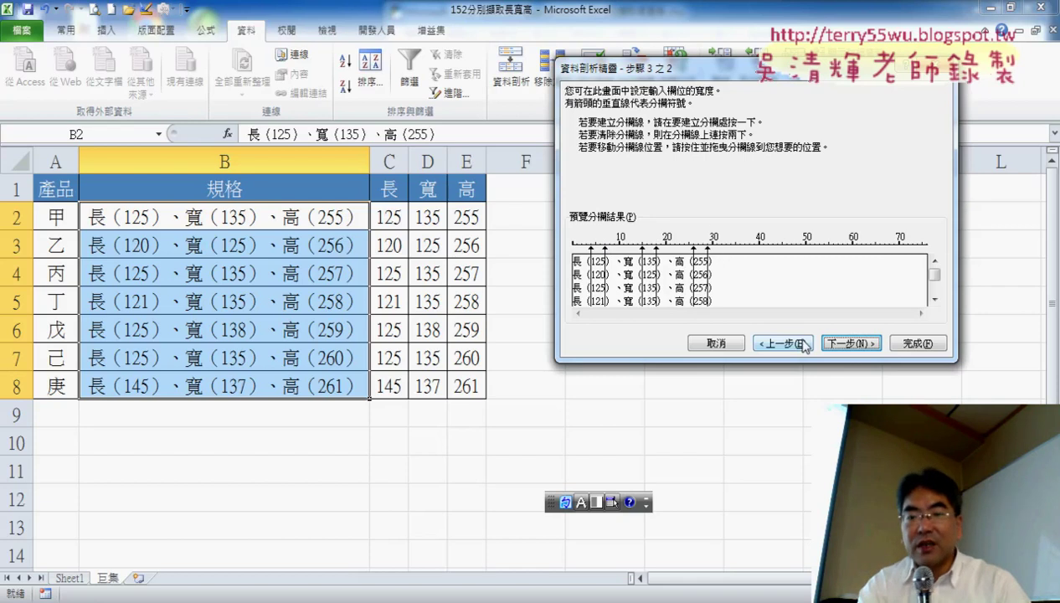
pyautogui.click(850, 343)
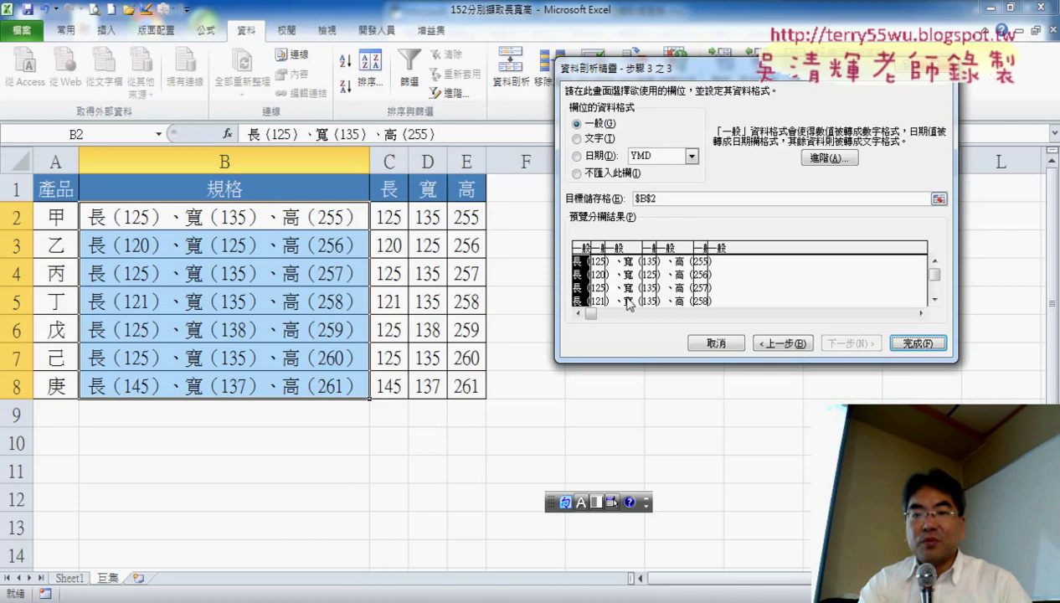
# Mark the label and other non-number preview columns as Do not import
pyautogui.click(603, 173)
pyautogui.click(619, 251)
pyautogui.click(605, 174)
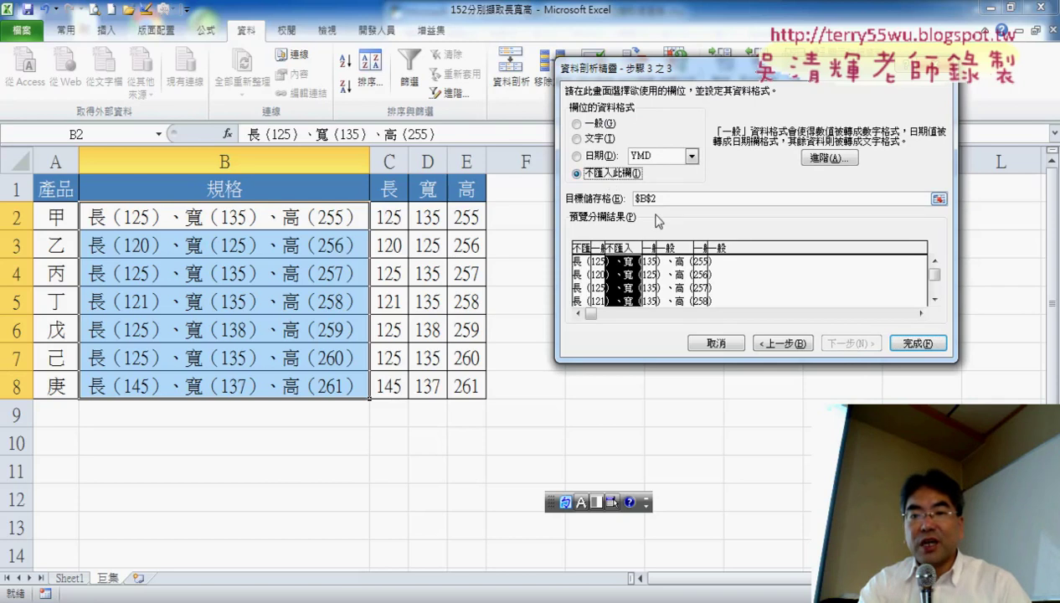
pyautogui.click(675, 270)
pyautogui.click(590, 174)
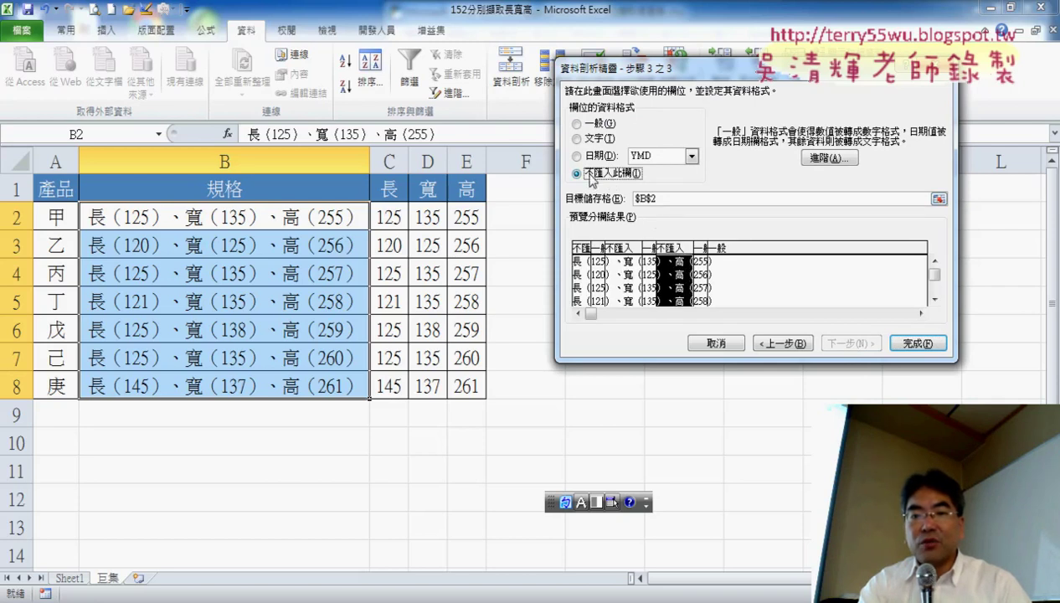
pyautogui.click(735, 293)
pyautogui.click(594, 175)
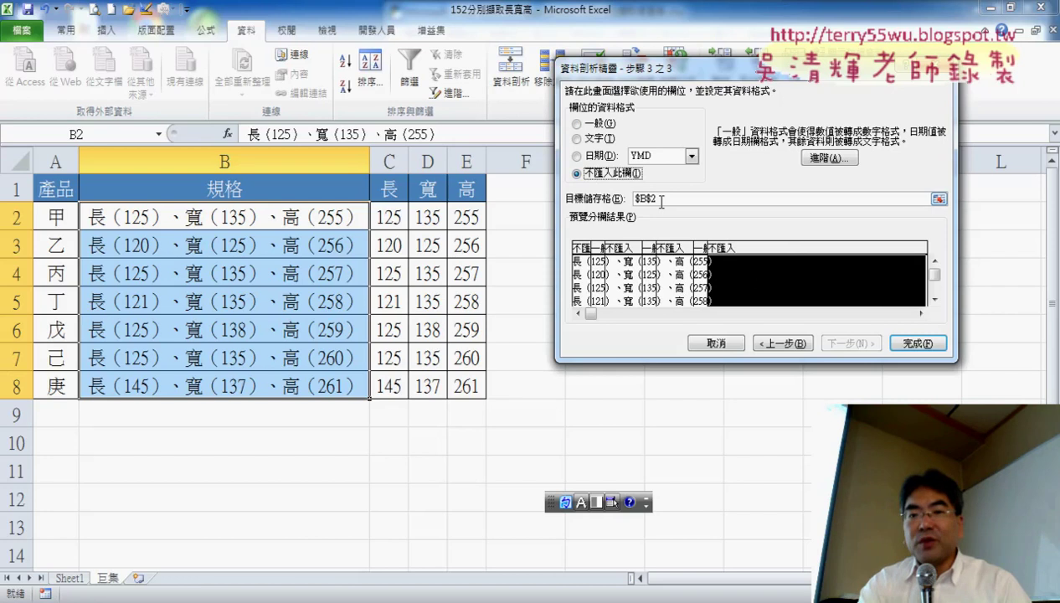
# Output to $C$2, finish, confirm replacement, and select the results in C2:E8
pyautogui.moveTo(661, 200); pyautogui.dragTo(640, 199)
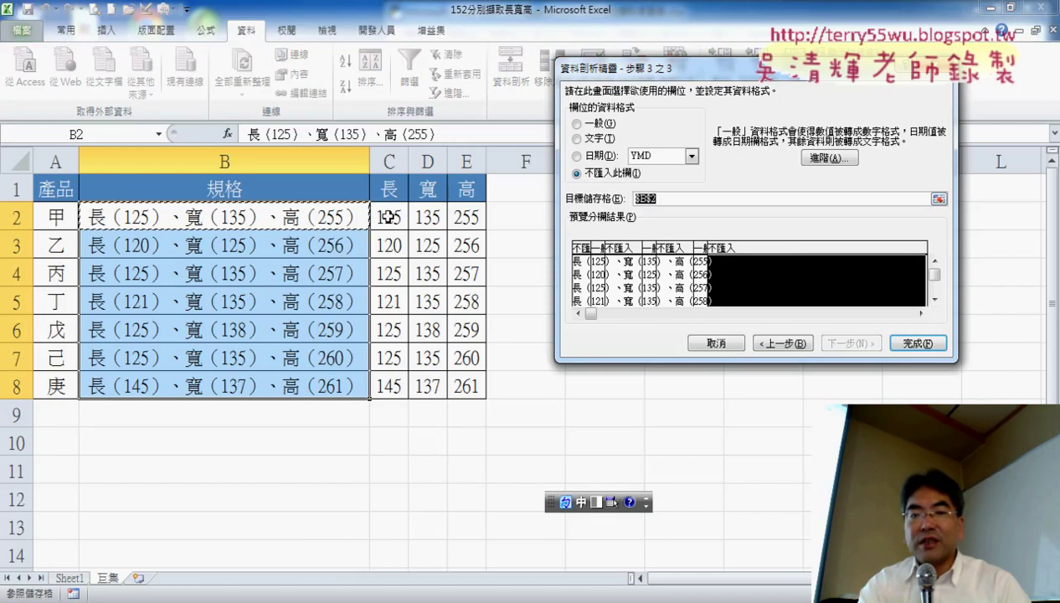
pyautogui.click(390, 216)
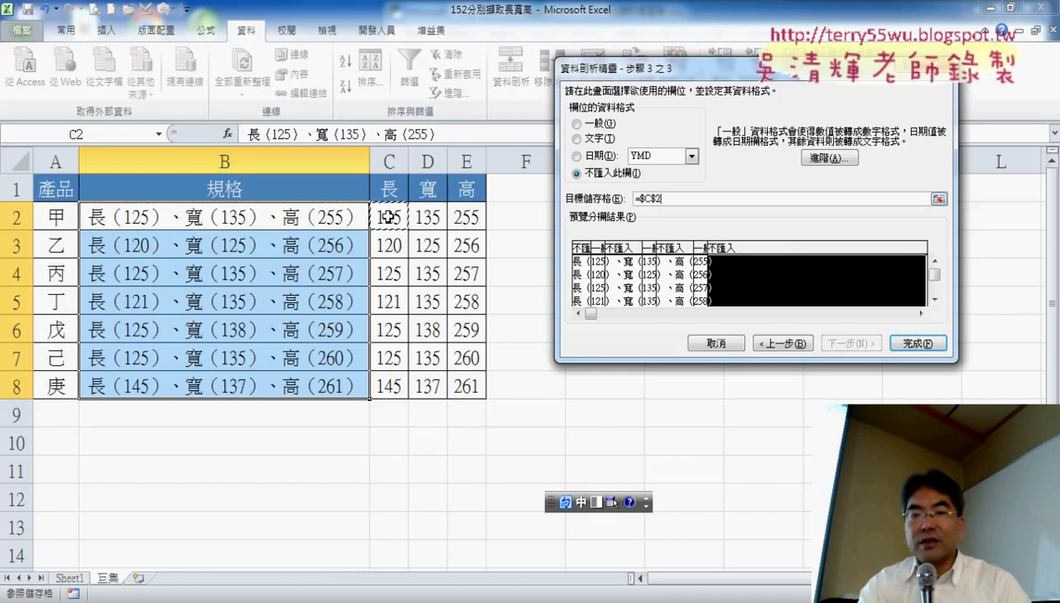
pyautogui.click(889, 343)
pyautogui.click(498, 348)
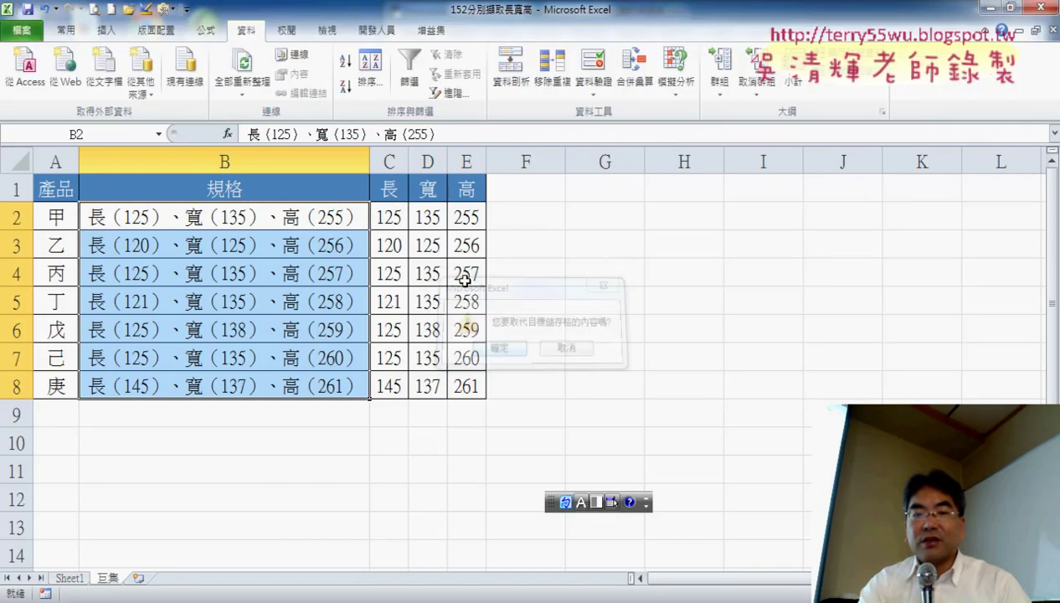
pyautogui.moveTo(389, 216); pyautogui.dragTo(478, 387)
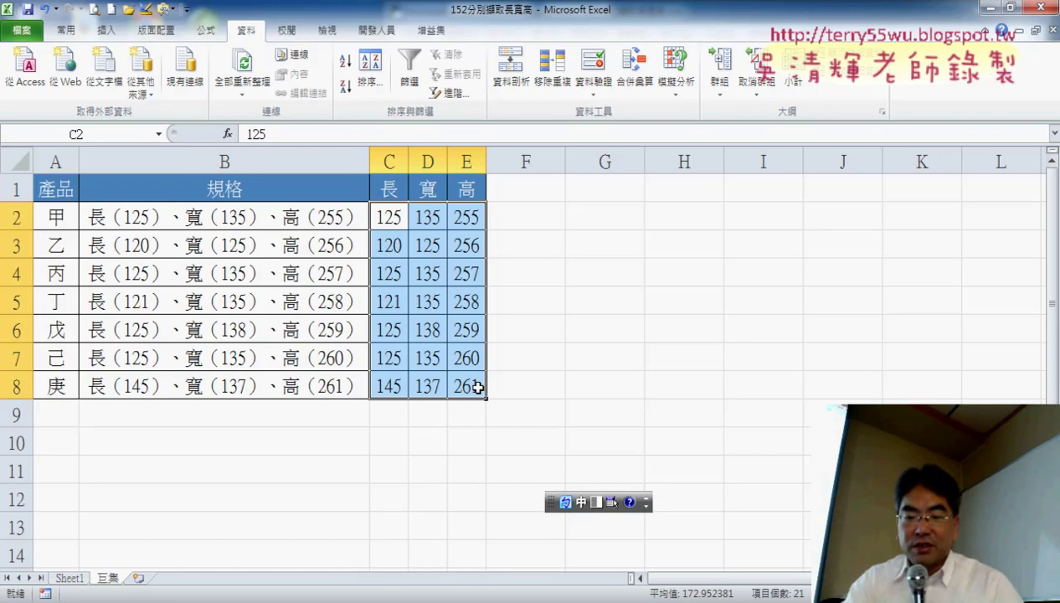
# Clear the split numbers from C2:E8 and review the C2 and D2 formulas
pyautogui.press('Delete')
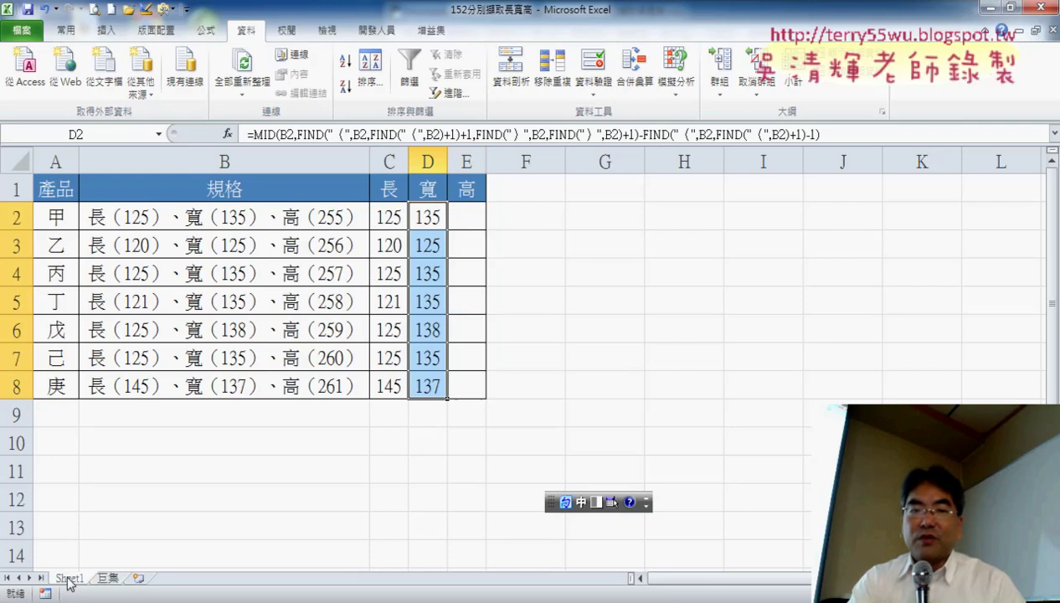
pyautogui.click(425, 217)
pyautogui.click(400, 218)
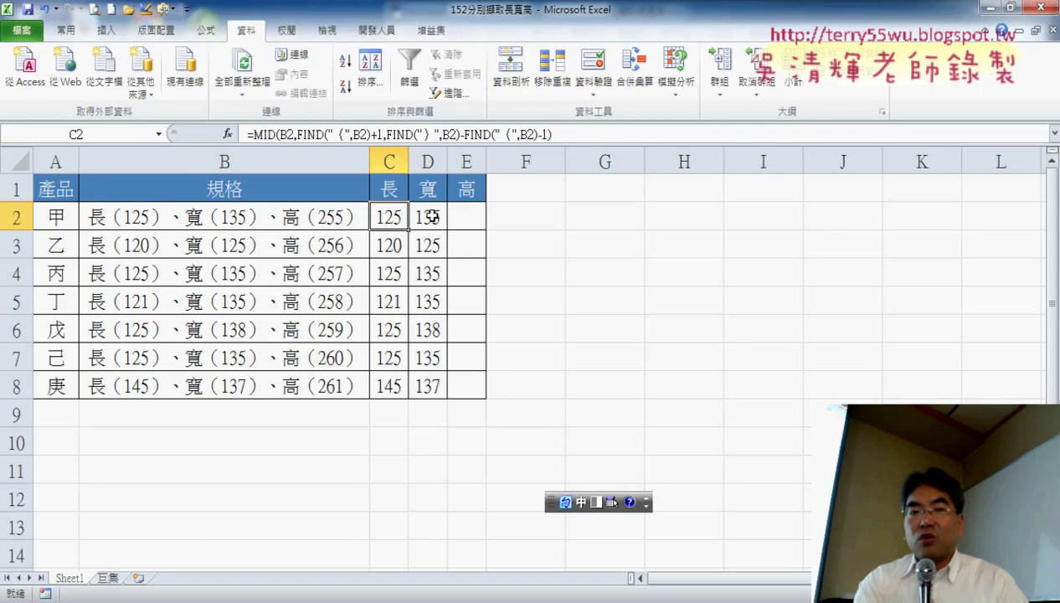
pyautogui.click(432, 217)
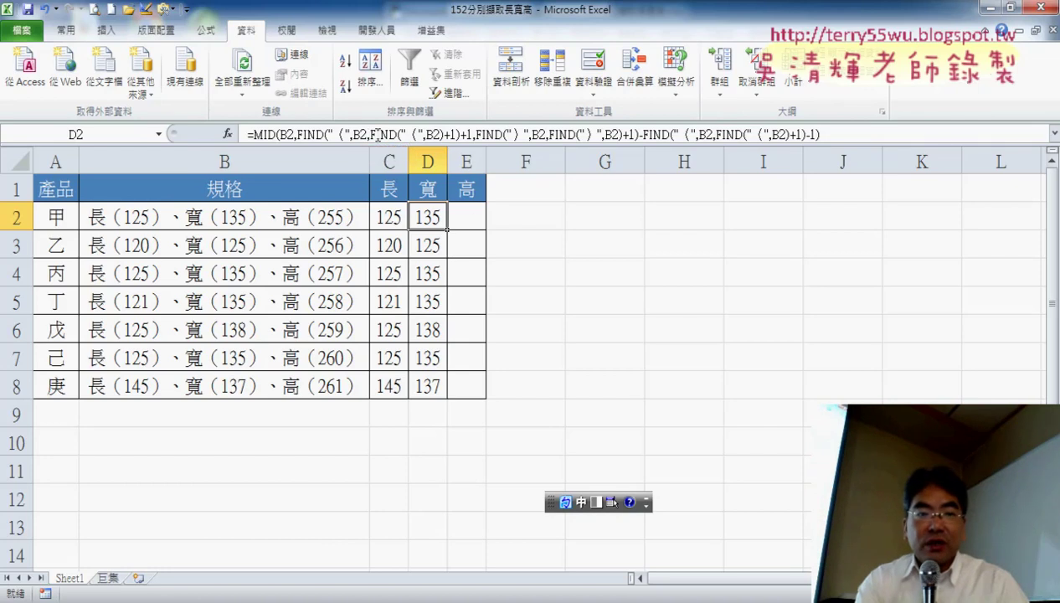
# Copy the second FIND expression from D2's formula without changing D2, then select E2
pyautogui.click(372, 134)
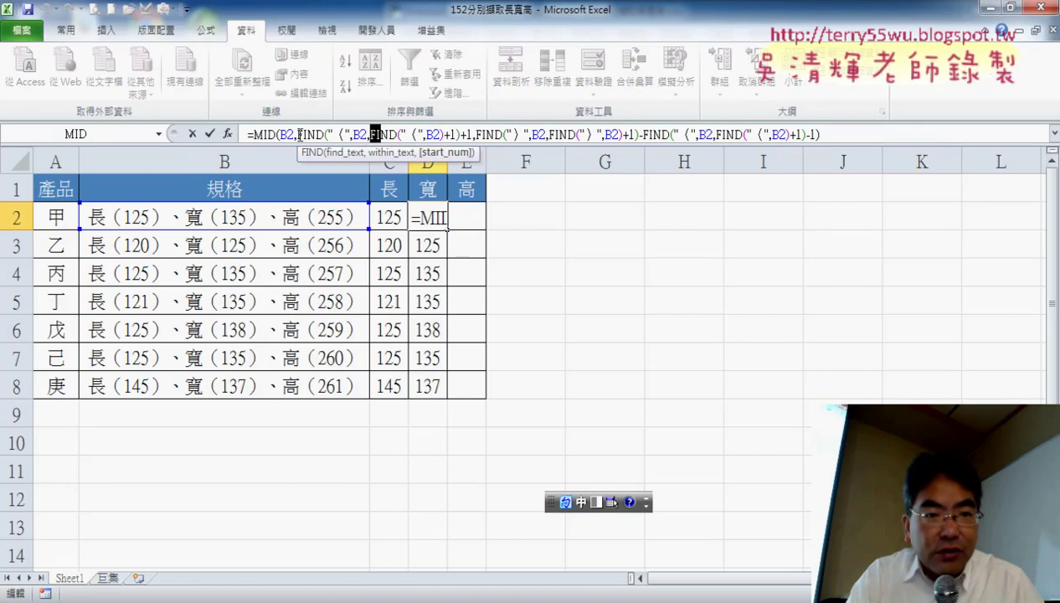
pyautogui.moveTo(297, 134); pyautogui.dragTo(451, 135)
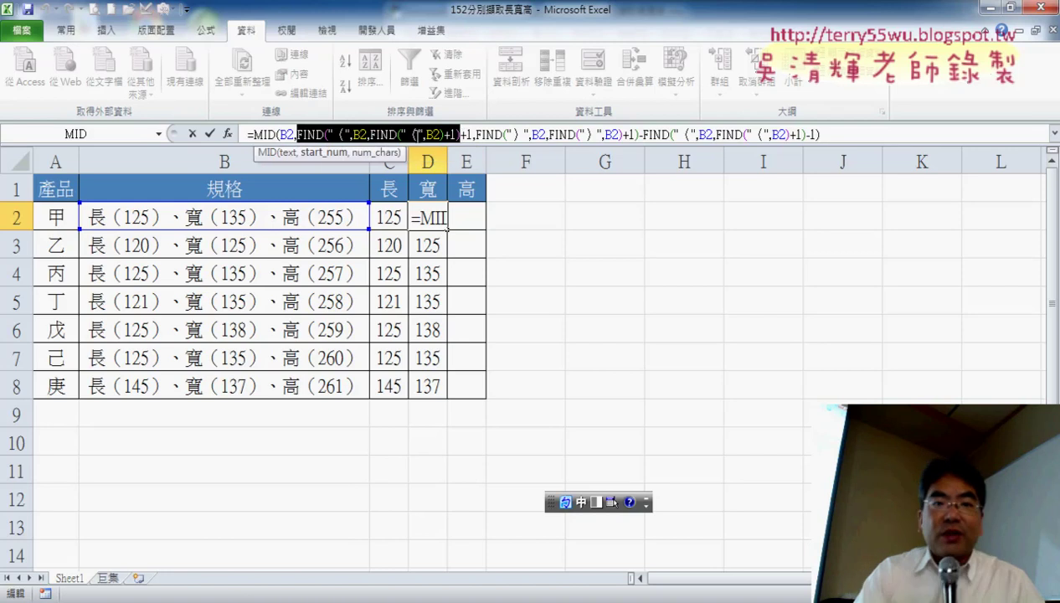
pyautogui.rightClick(419, 136)
pyautogui.click(450, 176)
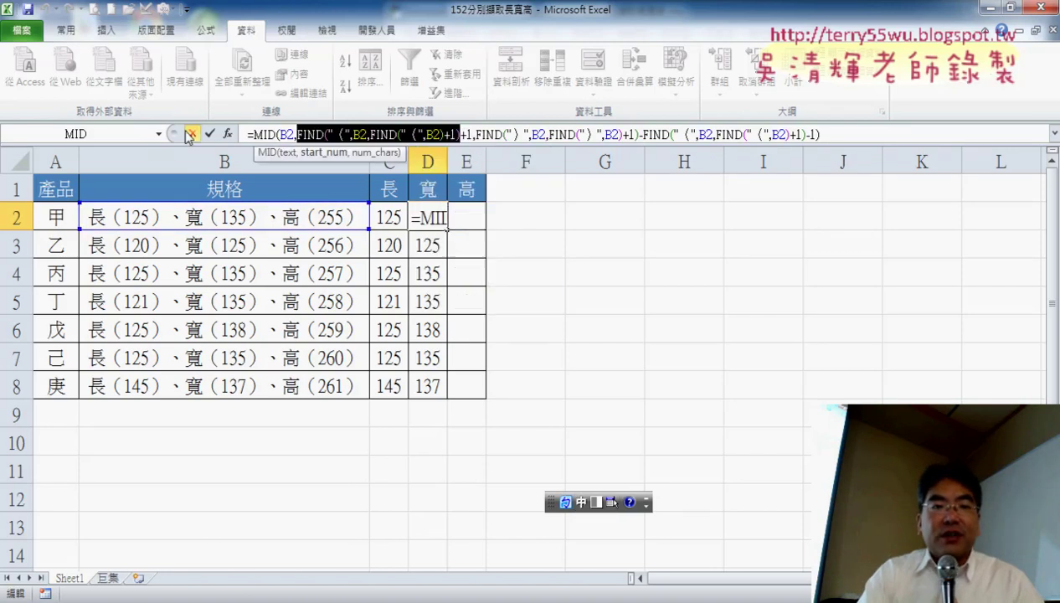
pyautogui.click(191, 134)
pyautogui.click(470, 227)
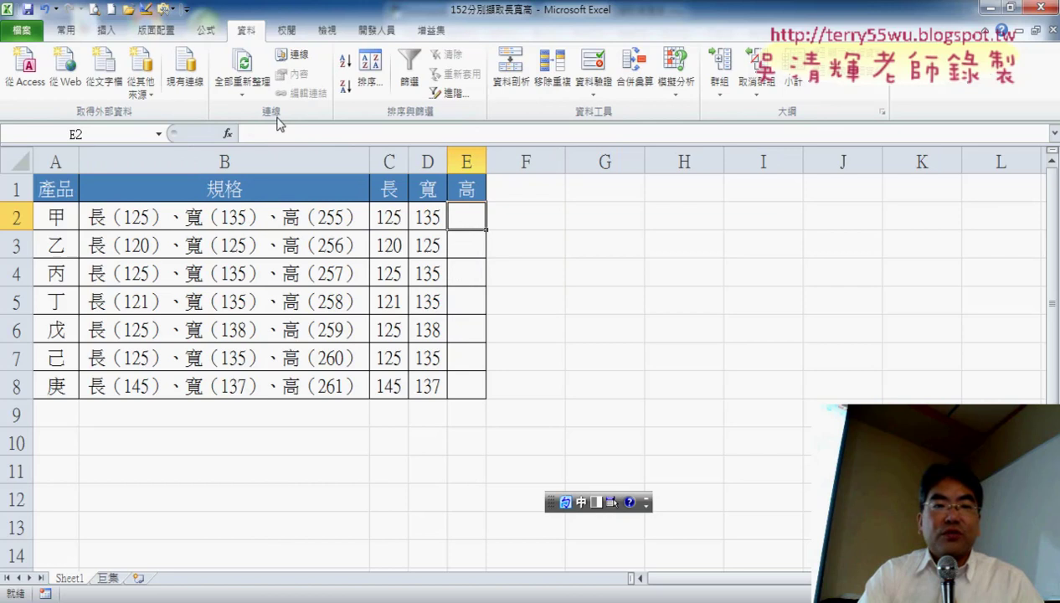
# Insert a MID function in E2 with B2 as its text
pyautogui.click(227, 134)
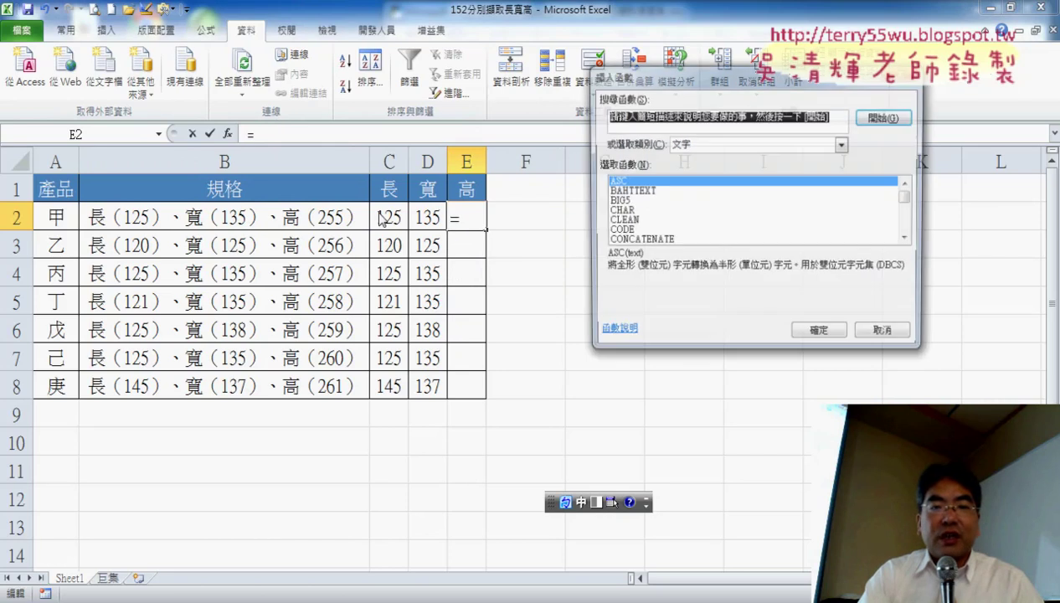
pyautogui.click(783, 144)
pyautogui.click(774, 158)
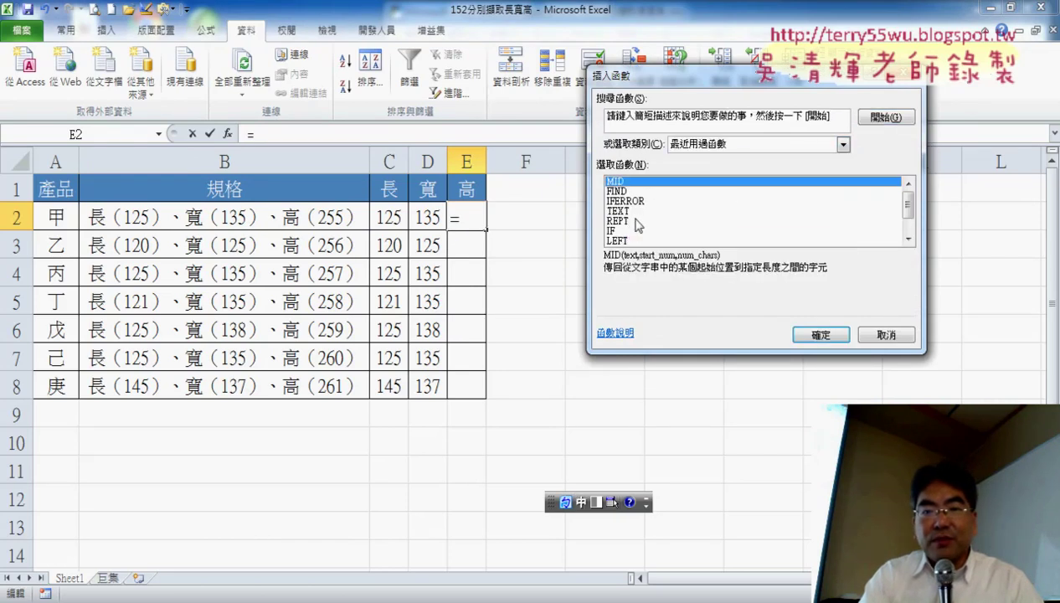
pyautogui.doubleClick(638, 182)
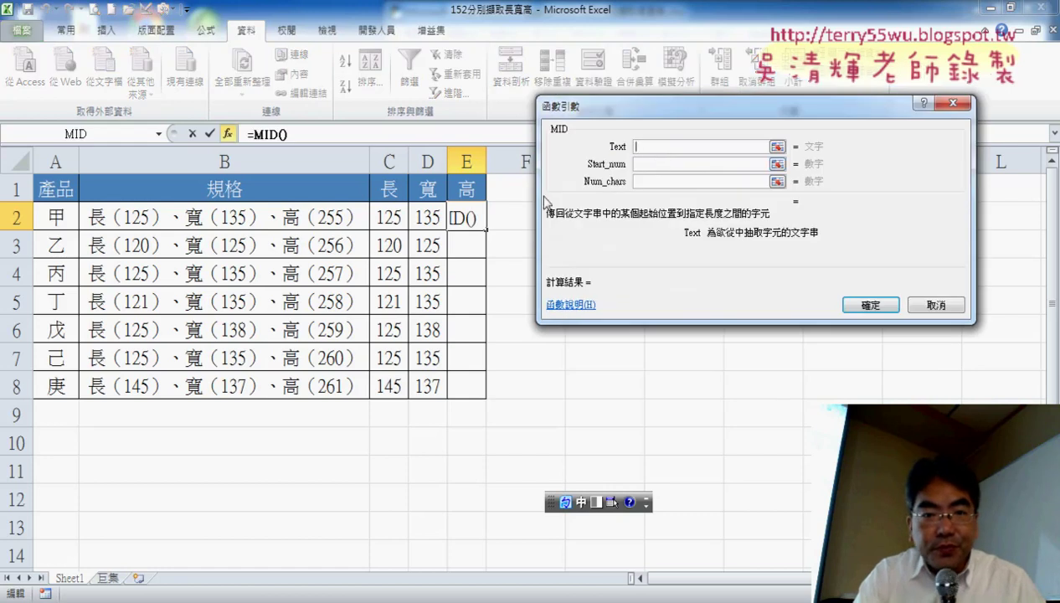
pyautogui.click(216, 209)
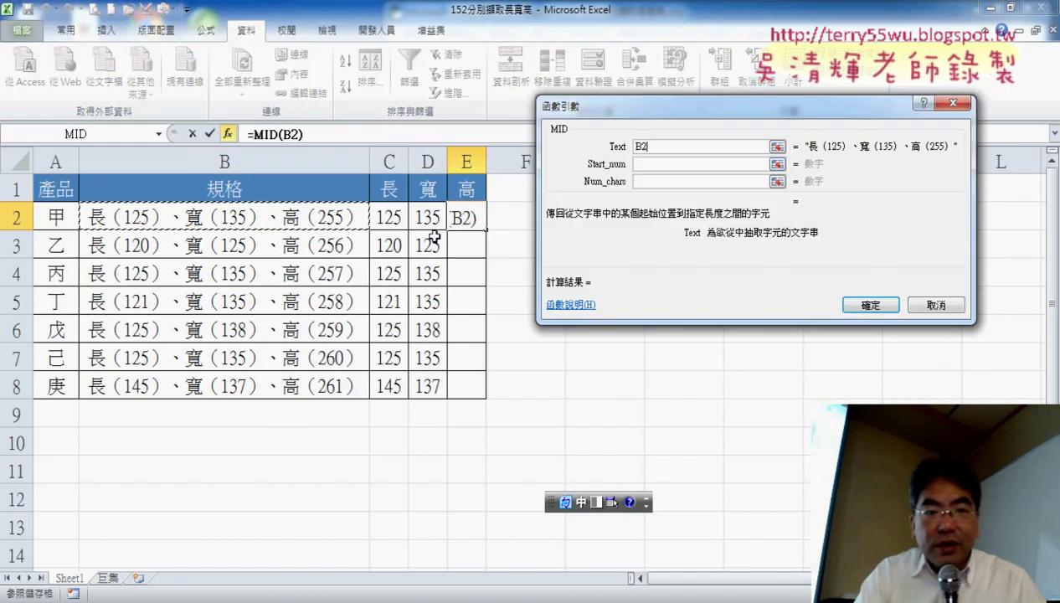
# Paste the FIND expression plus 1 as Start_num and the FIND expression as Num_chars
pyautogui.click(657, 167)
pyautogui.rightClick(658, 166)
pyautogui.click(674, 207)
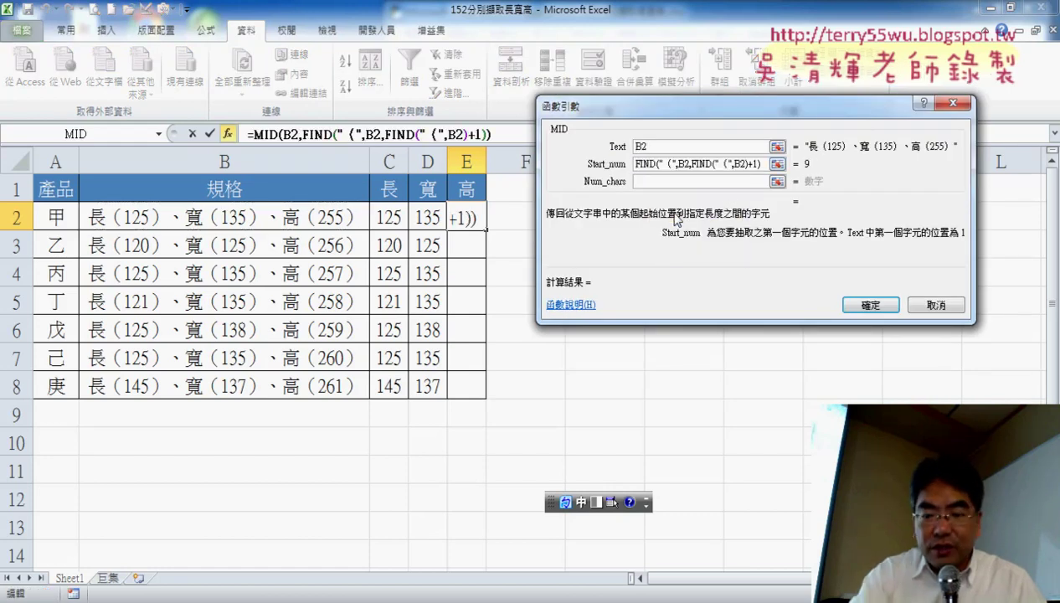
pyautogui.write('+ .')
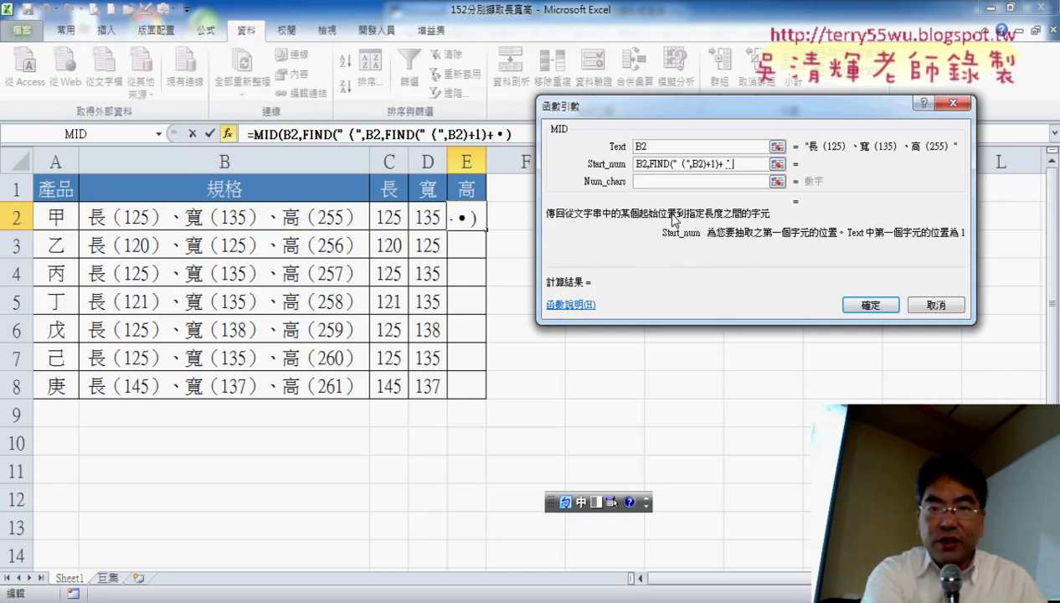
pyautogui.press('BackSpace')
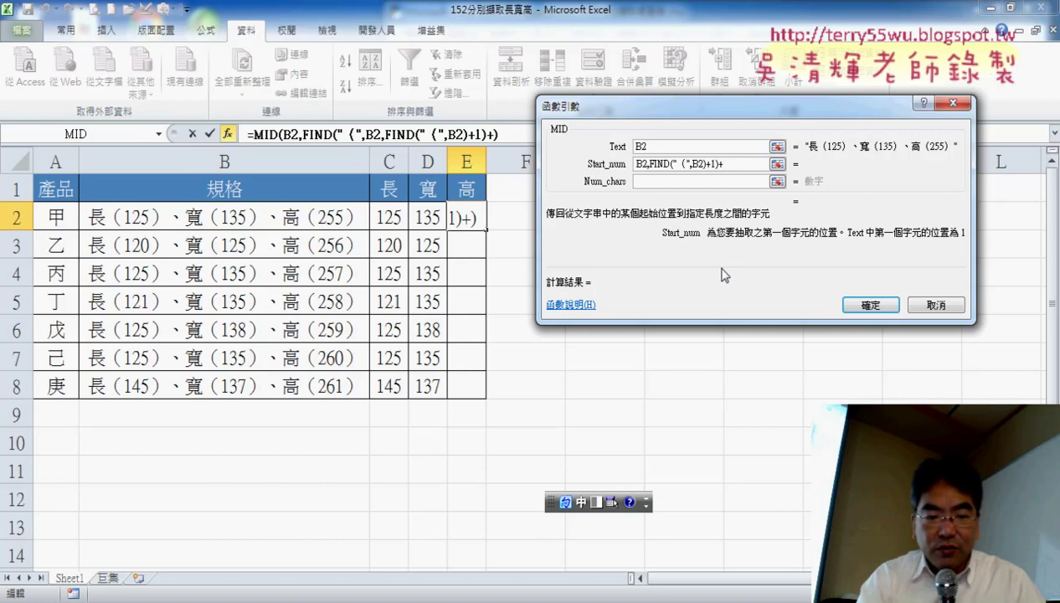
pyautogui.press('shift')
pyautogui.write('1')
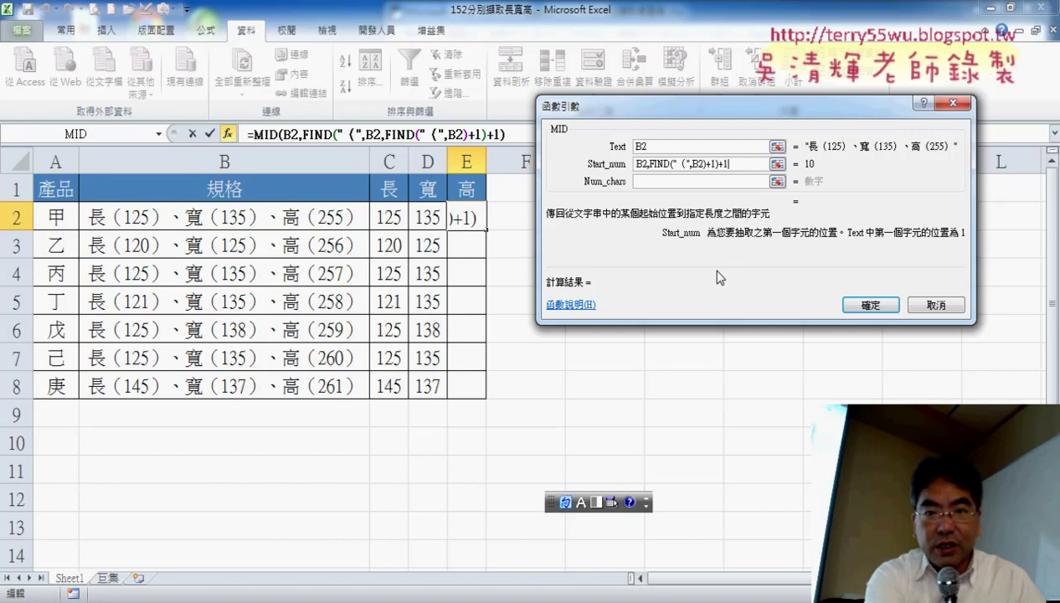
pyautogui.click(679, 189)
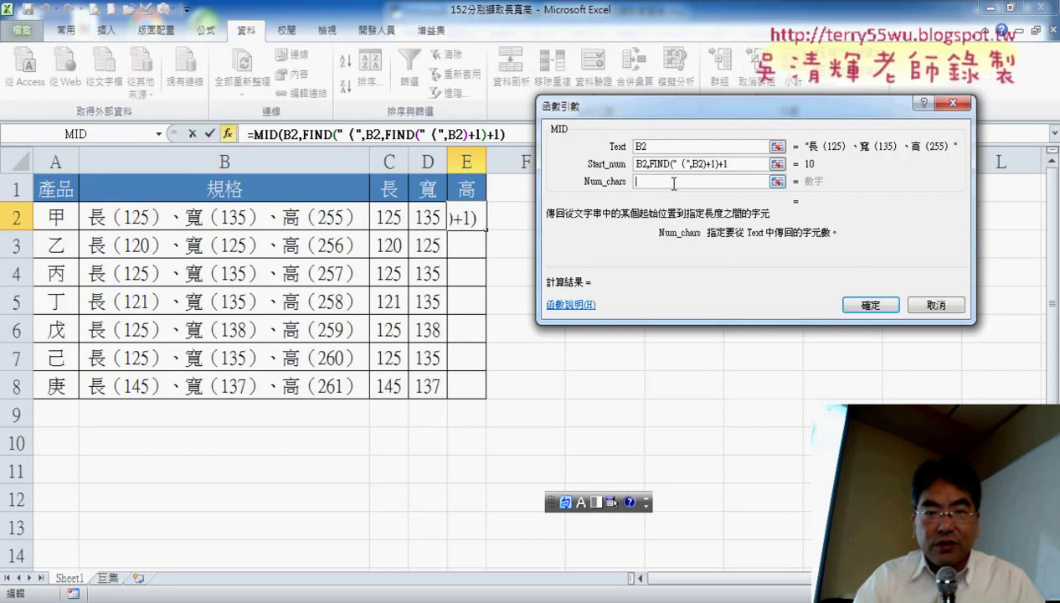
pyautogui.rightClick(674, 183)
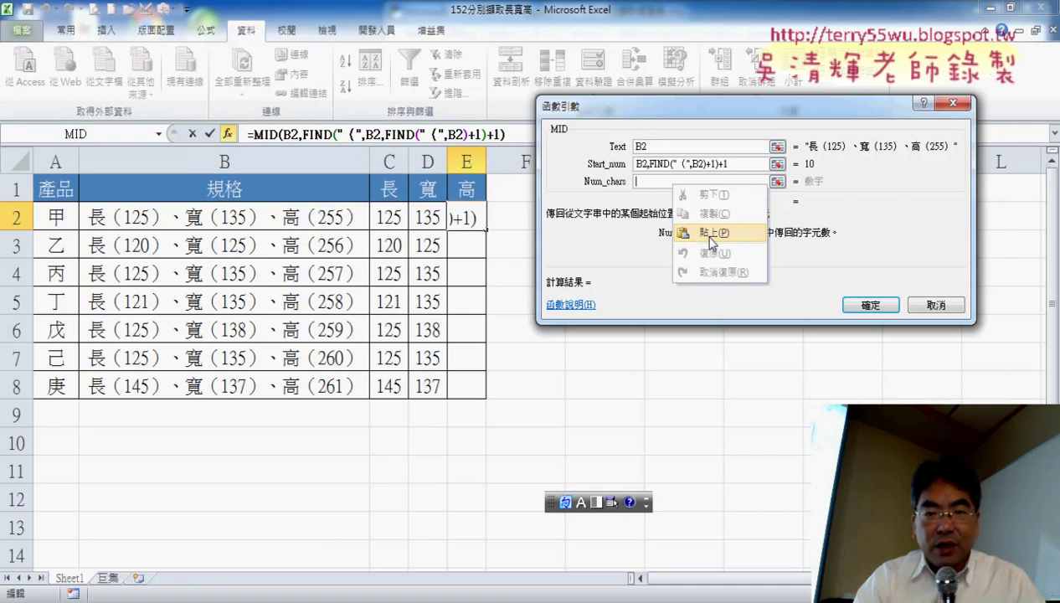
pyautogui.click(712, 232)
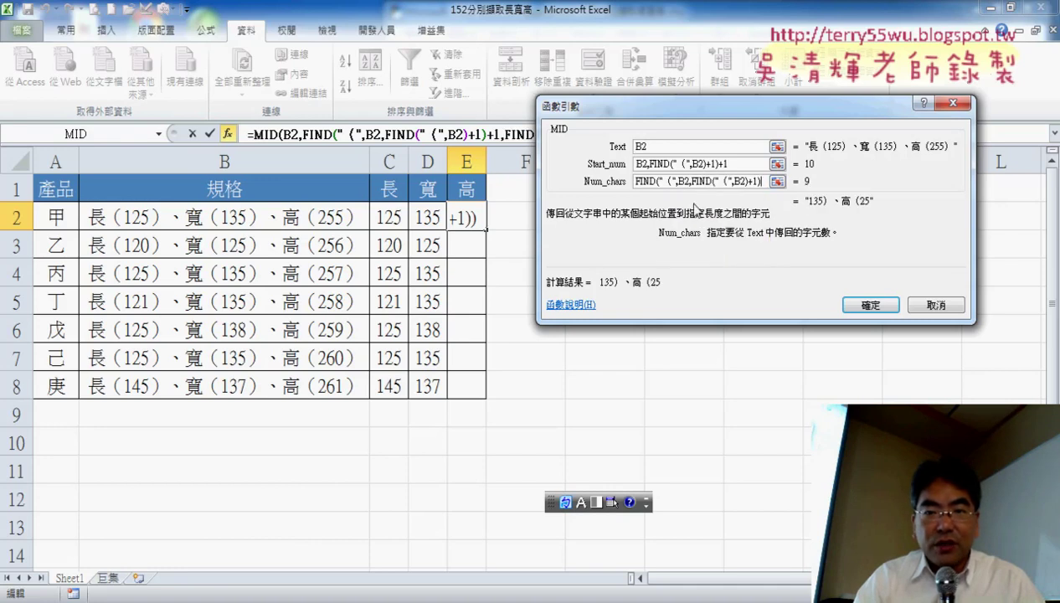
# Change both opening brackets in the FIND search text to ）
pyautogui.moveTo(672, 181); pyautogui.dragTo(668, 183)
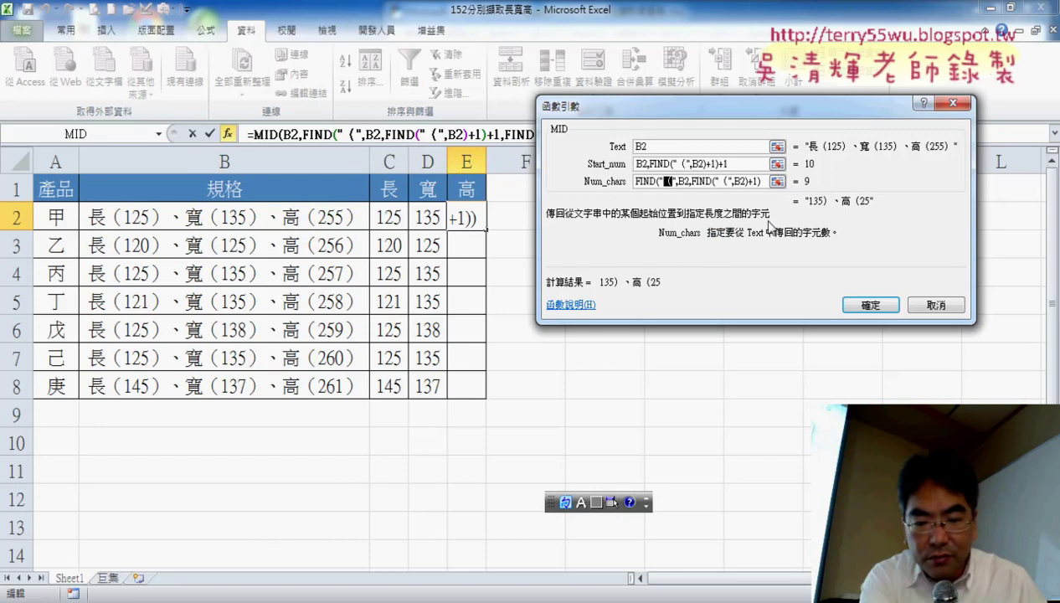
pyautogui.write('）')
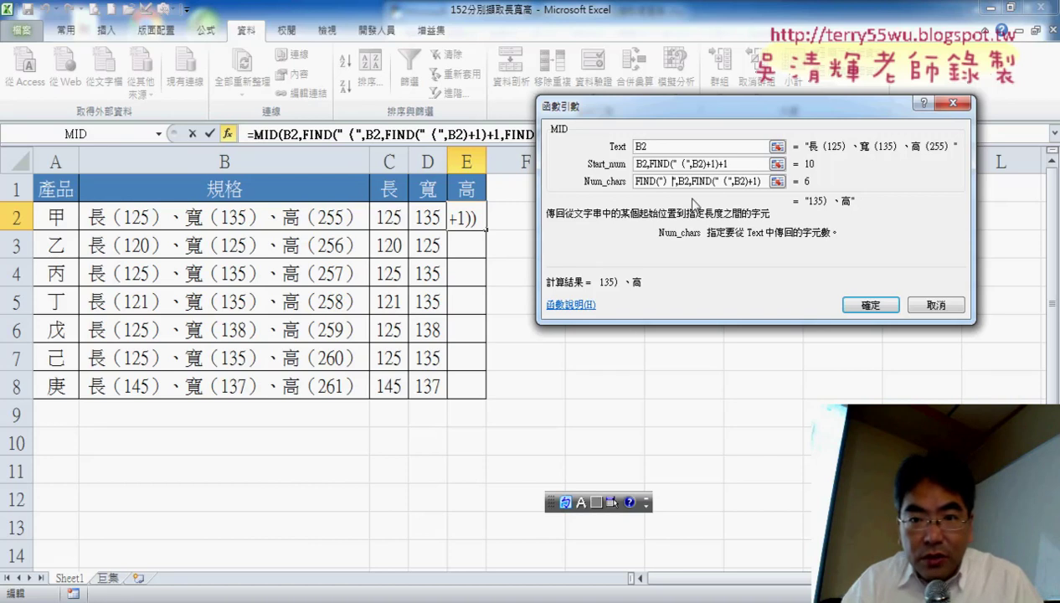
pyautogui.doubleClick(722, 182)
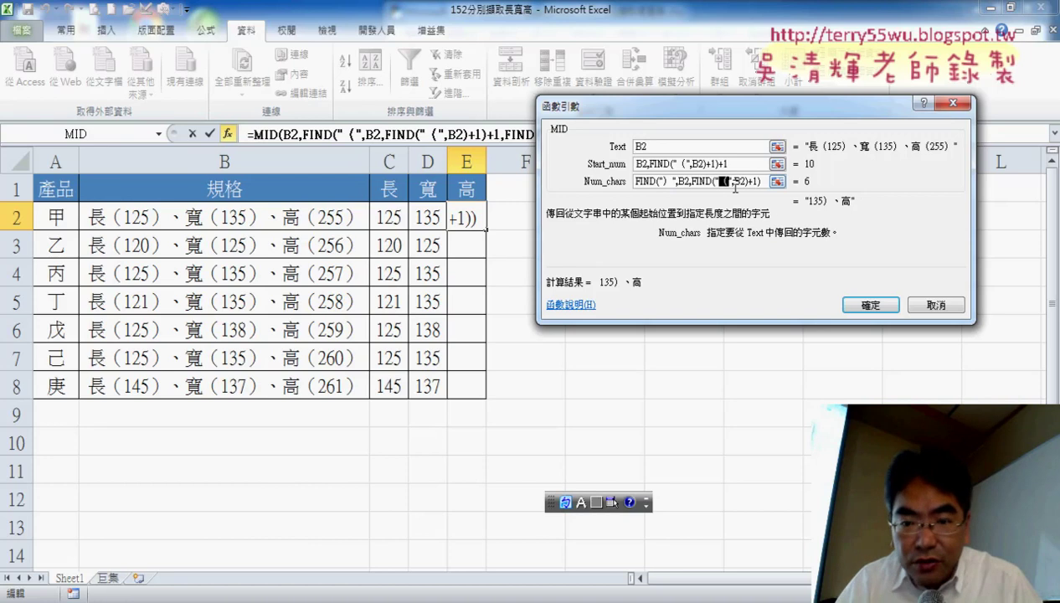
pyautogui.write('）')
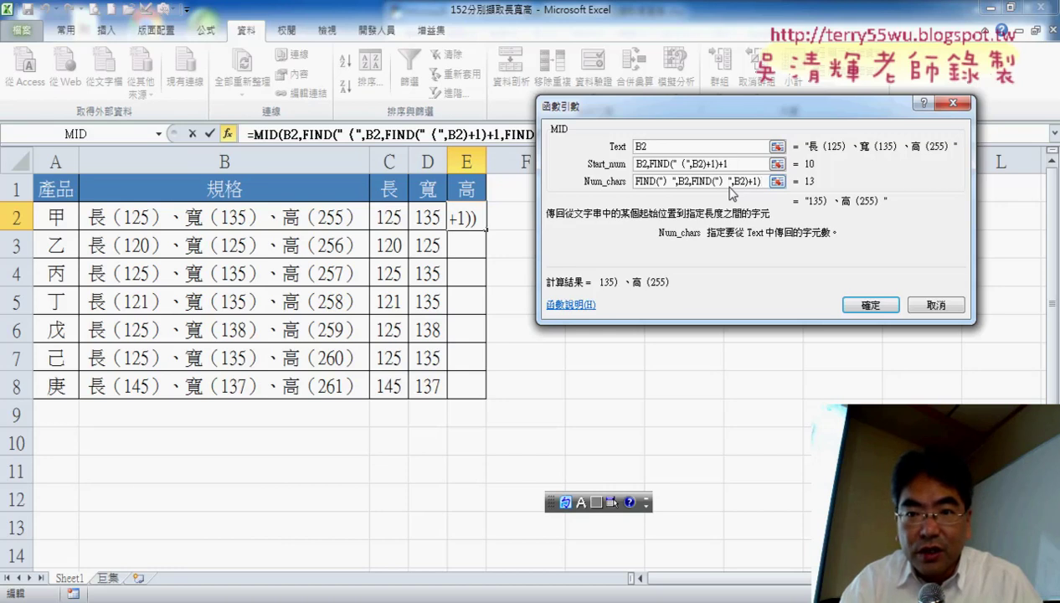
# Subtract the copied FIND expression and 1 in Num_chars, then enter the height formula
pyautogui.write('-')
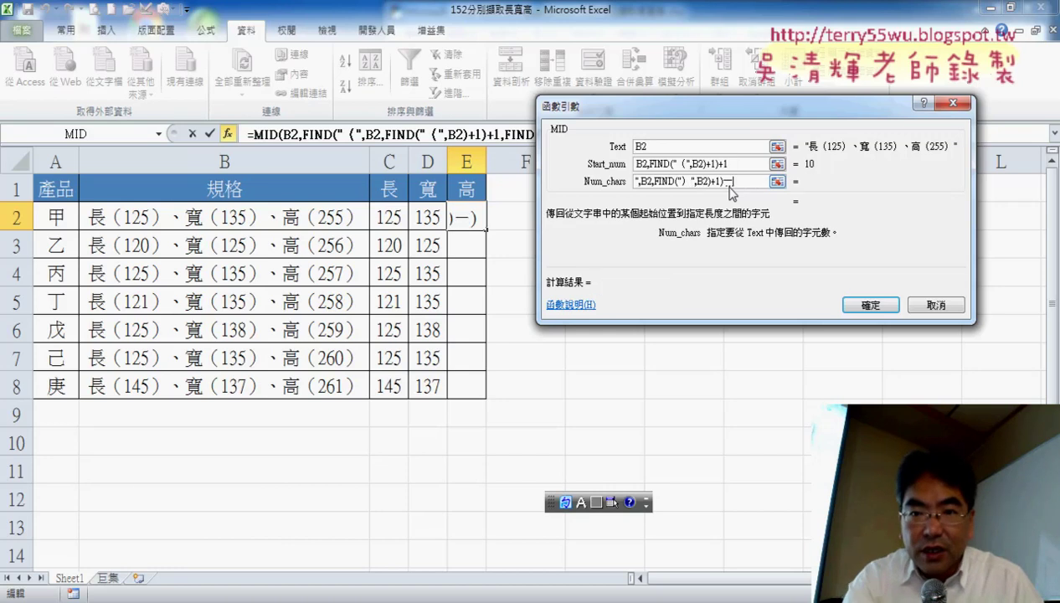
pyautogui.press('BackSpace')
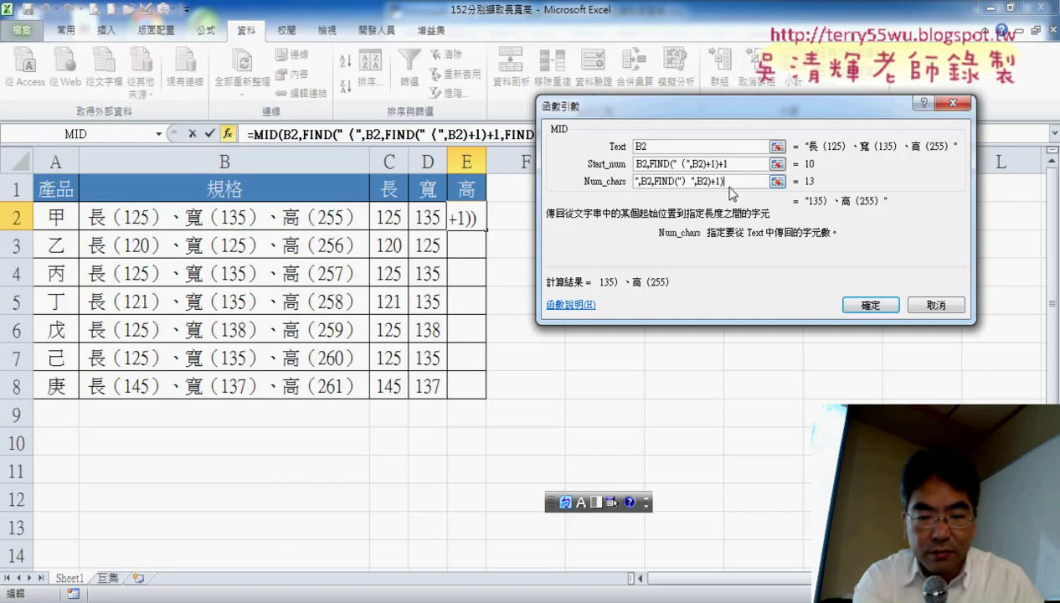
pyautogui.write('-')
pyautogui.hotkey('ctrl', 'v')
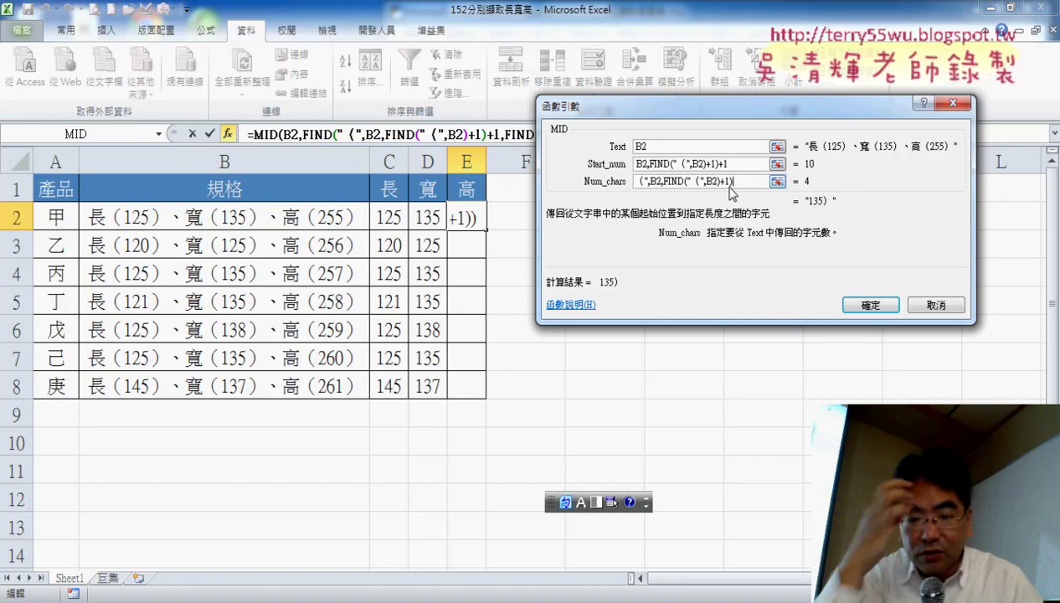
pyautogui.write('-')
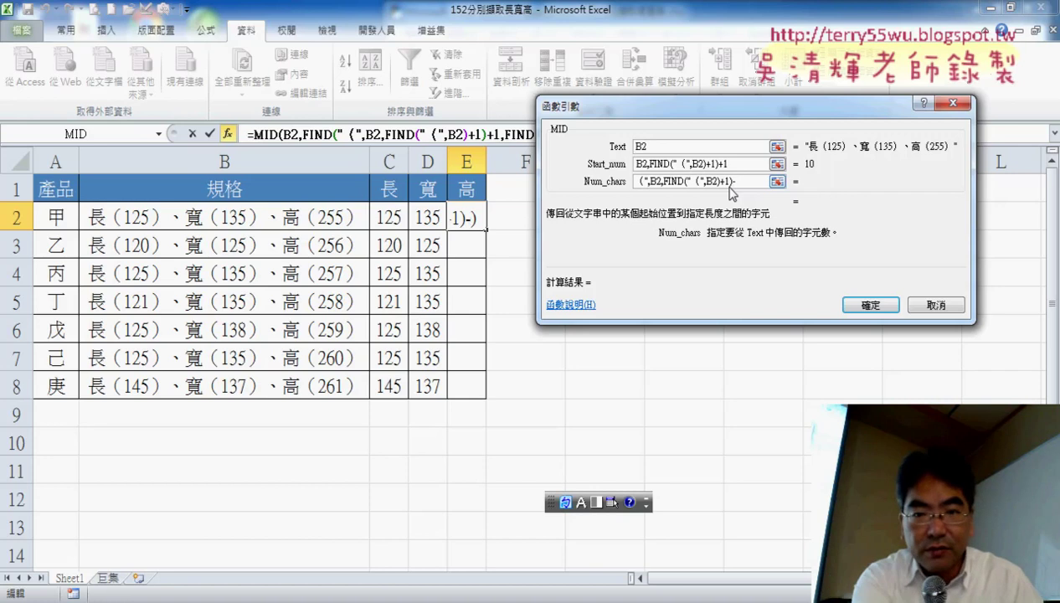
pyautogui.write('1')
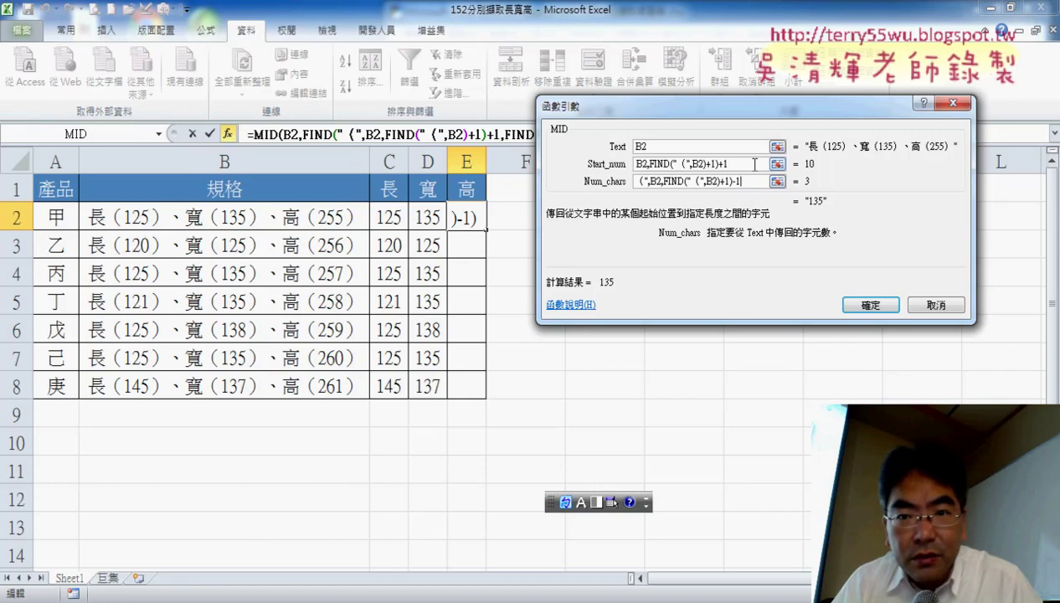
pyautogui.moveTo(739, 165); pyautogui.dragTo(584, 145)
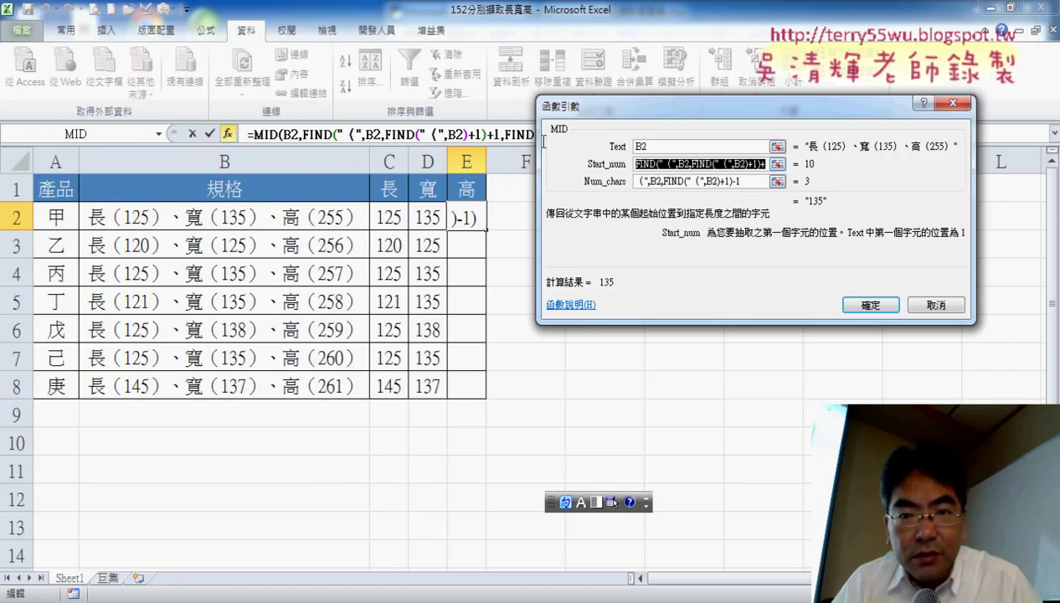
pyautogui.moveTo(740, 182); pyautogui.dragTo(650, 182)
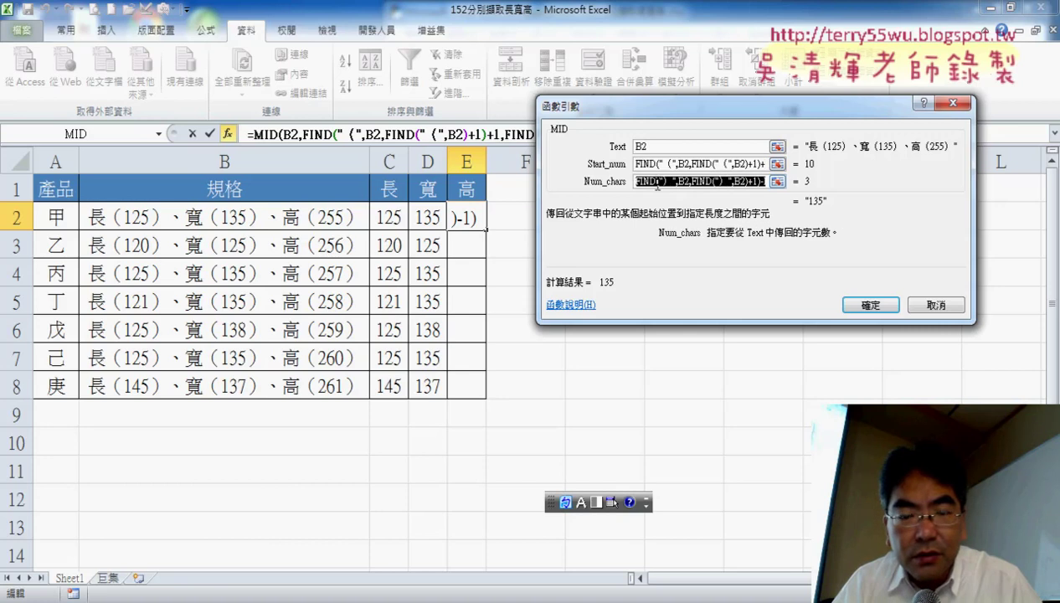
pyautogui.click(762, 166)
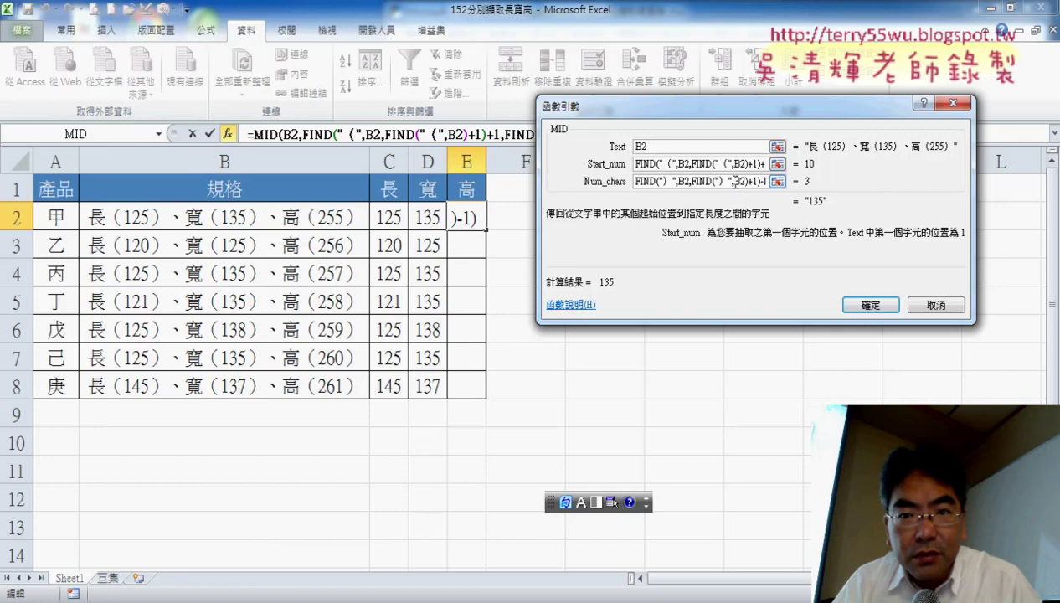
pyautogui.moveTo(737, 181); pyautogui.dragTo(692, 183)
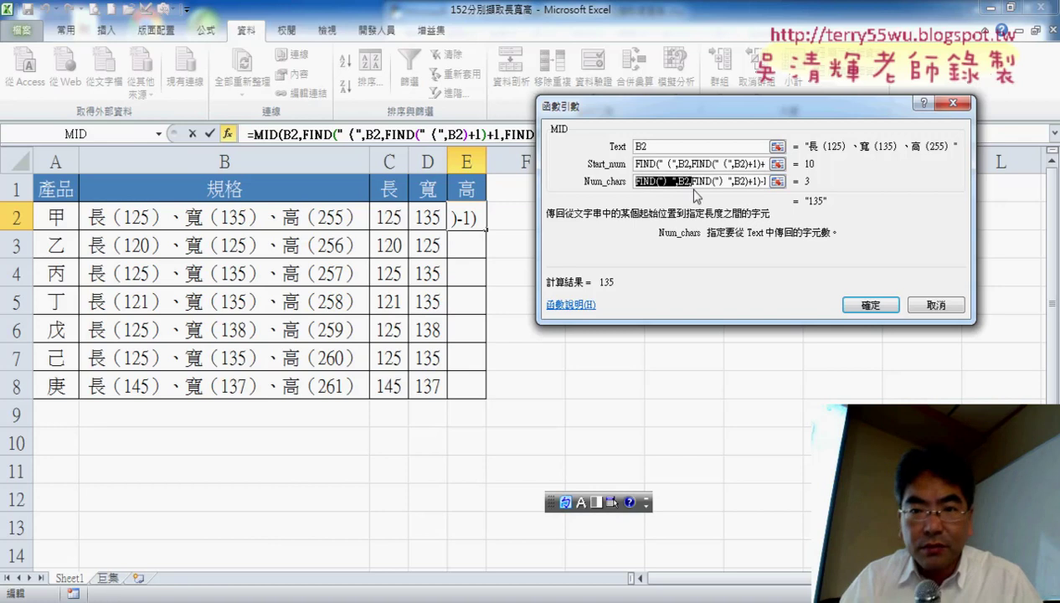
pyautogui.click(665, 181)
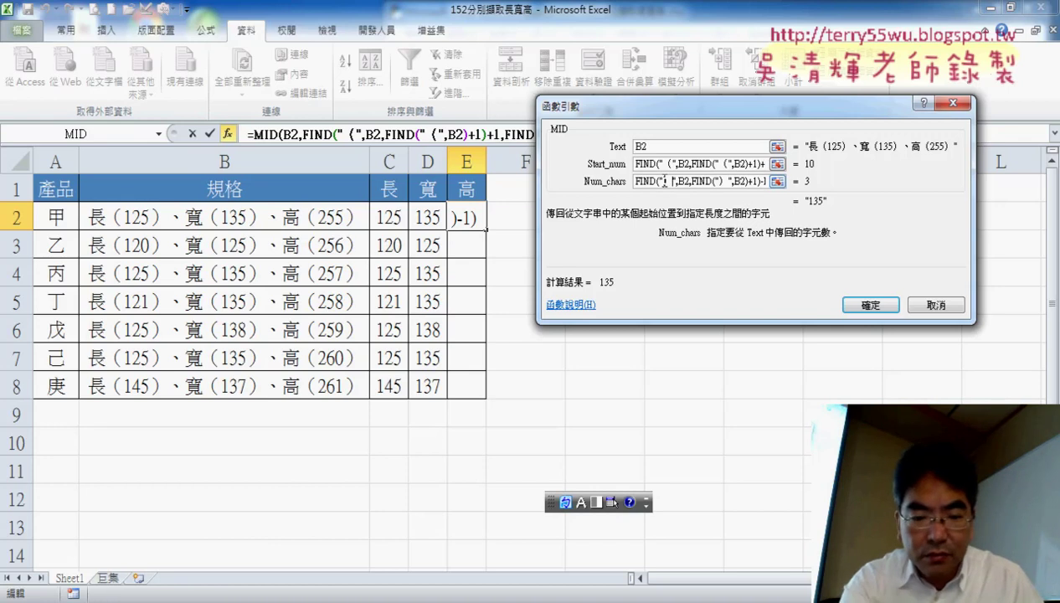
pyautogui.press('Return')
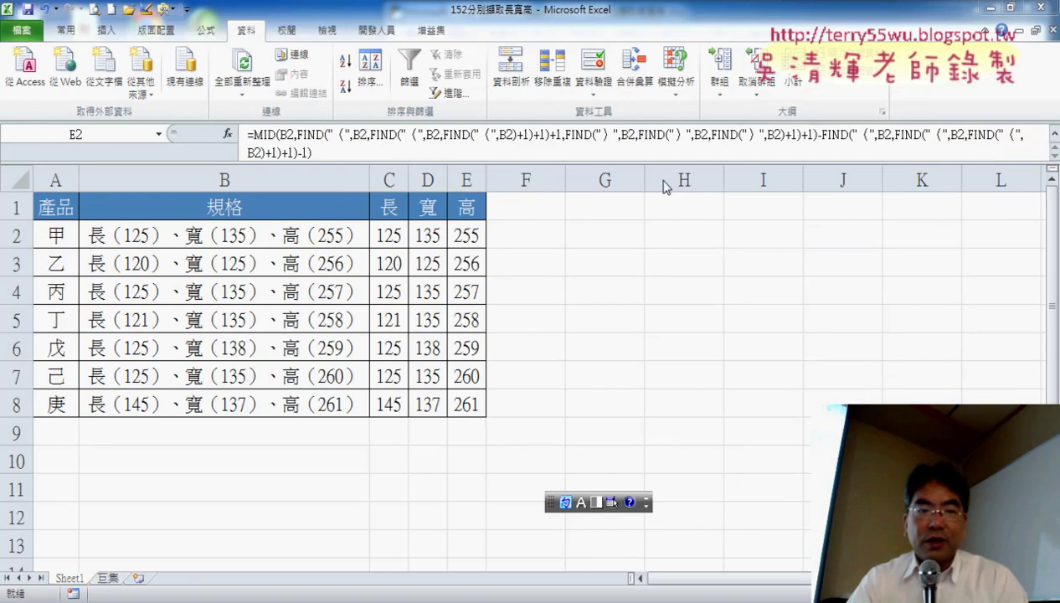
# Go to the 巨集 sheet and check the specifications in B2:B8
pyautogui.click(107, 579)
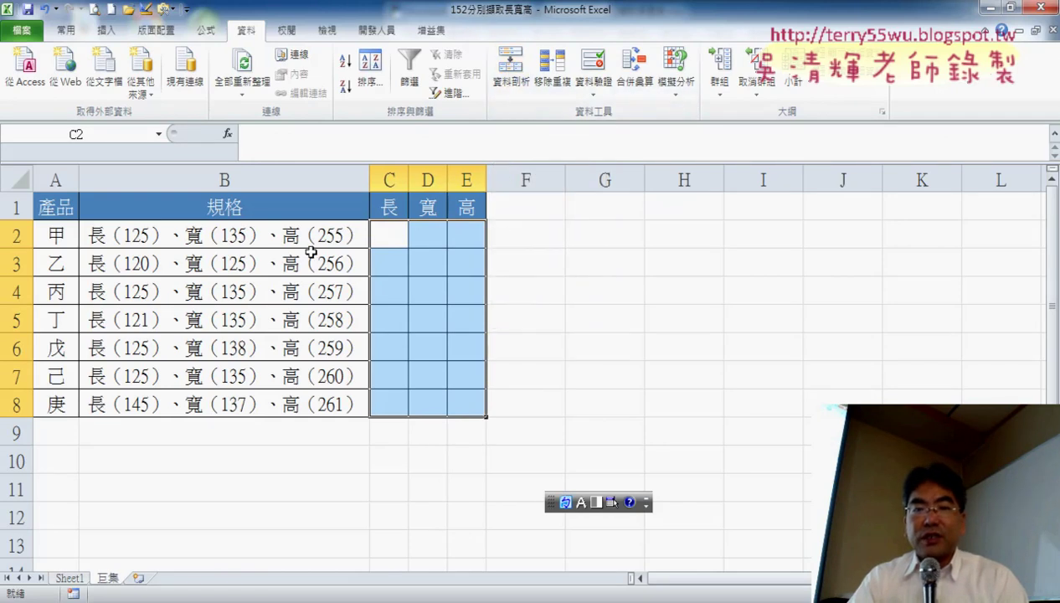
pyautogui.moveTo(298, 234); pyautogui.dragTo(303, 406)
pyautogui.click(600, 297)
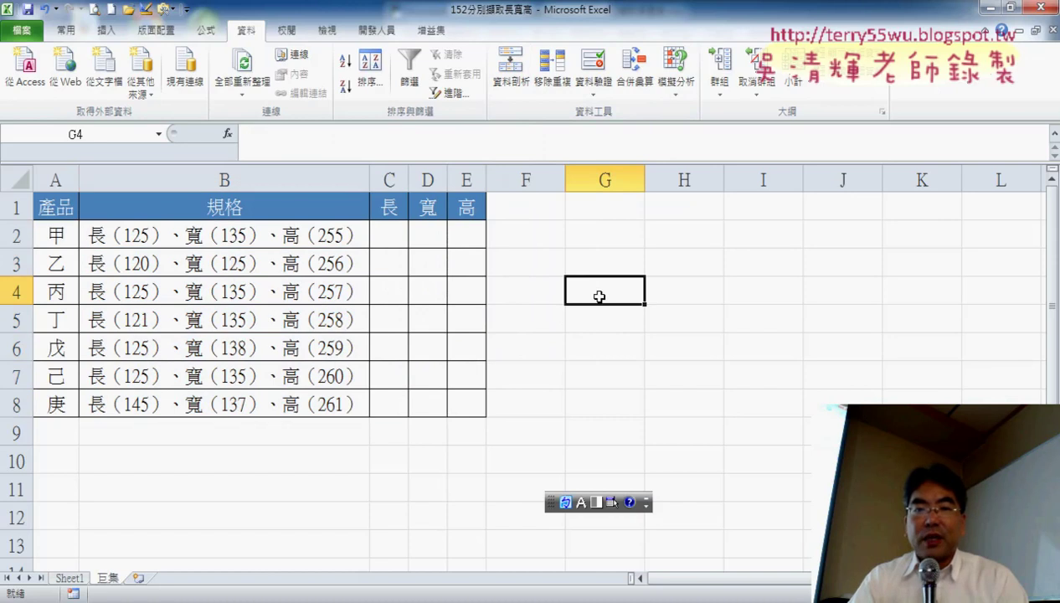